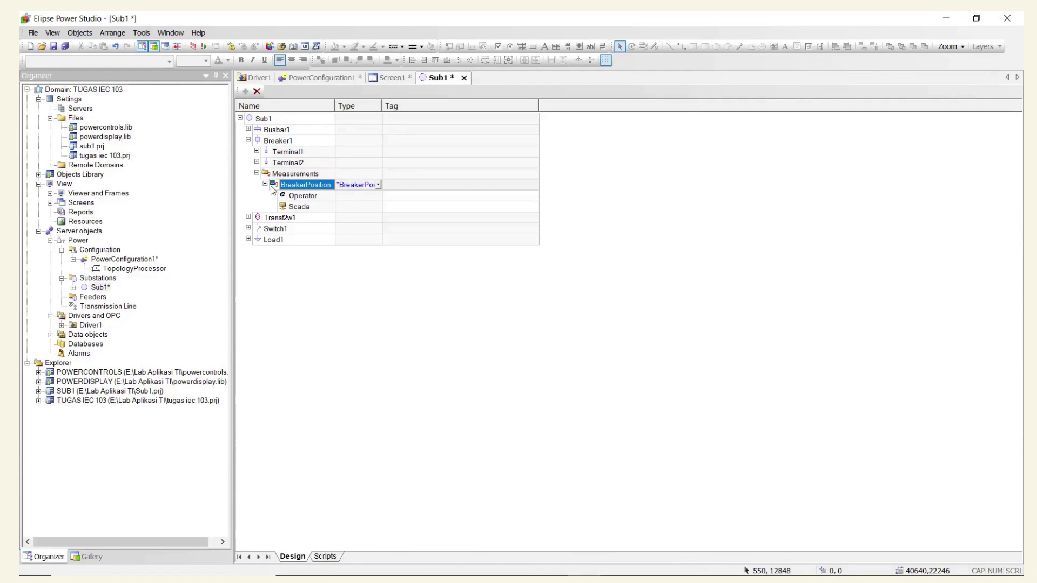
Insert three analog measurements into Breaker1's Measurements folder, and widen the Name column to fit their names.
left_click(265, 184)
left_click(265, 184)
right_click(266, 174)
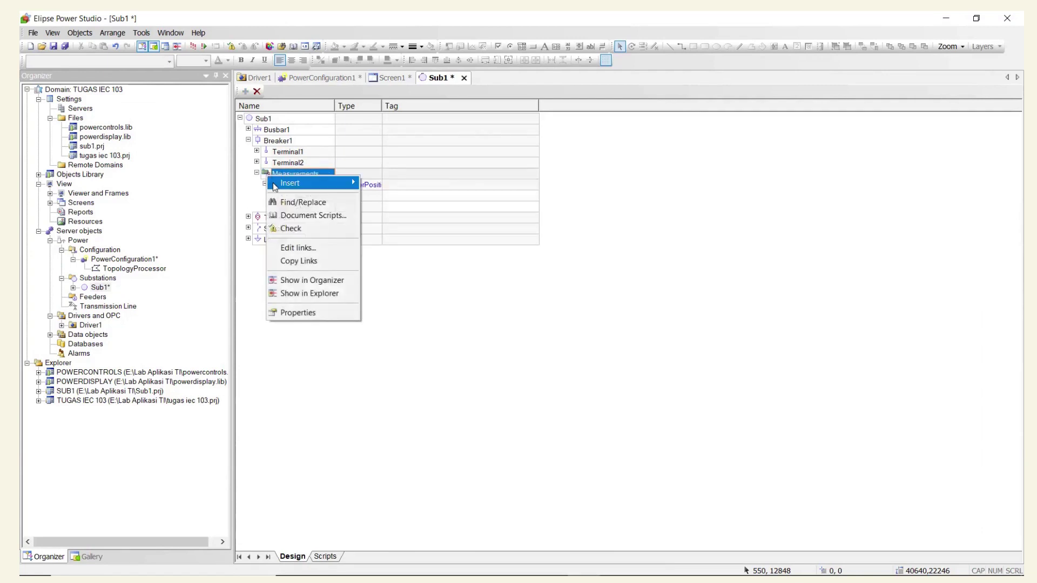
mouse_move(273, 183)
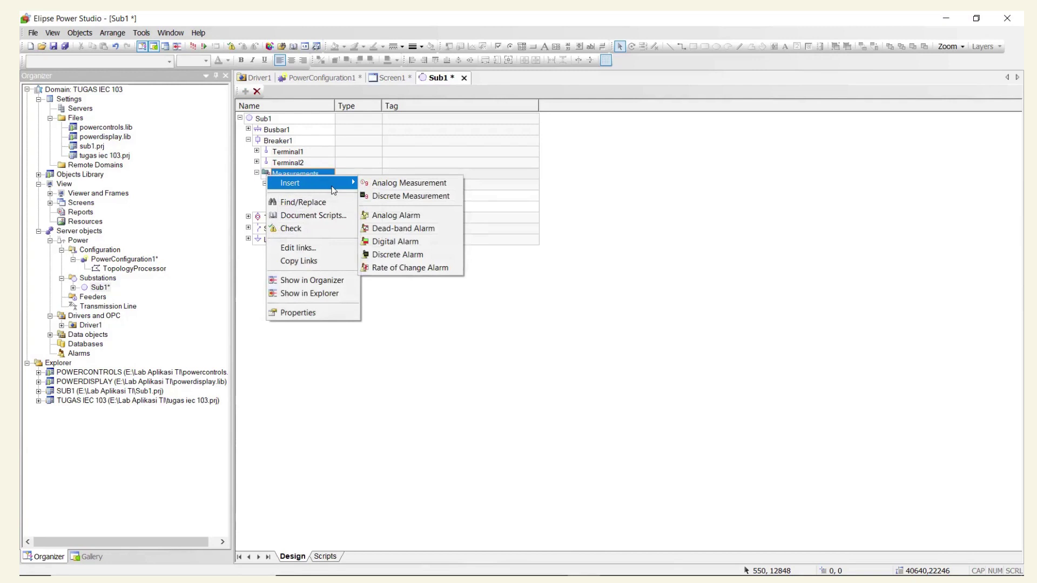
left_click(377, 187)
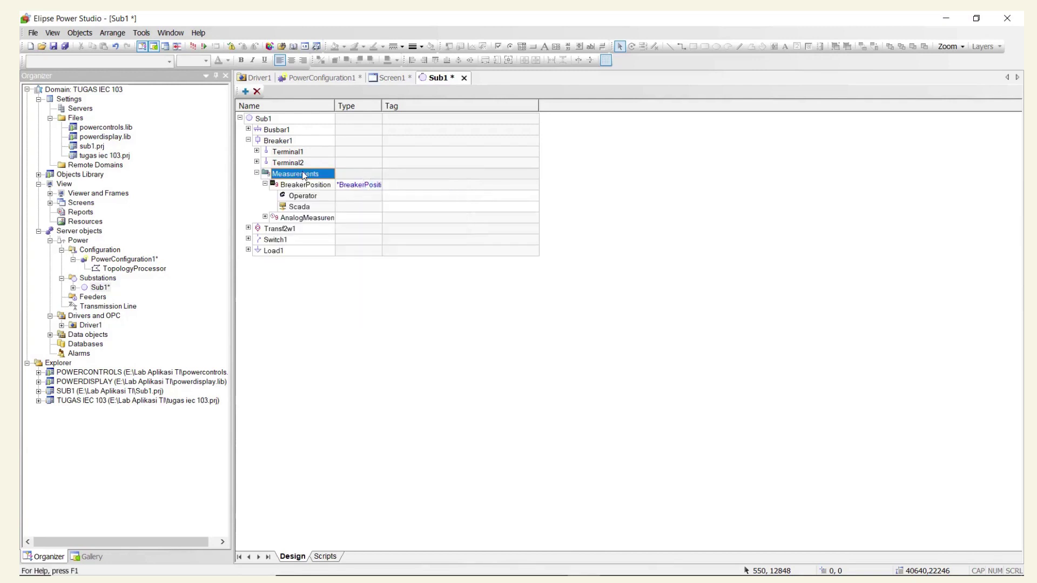
right_click(304, 174)
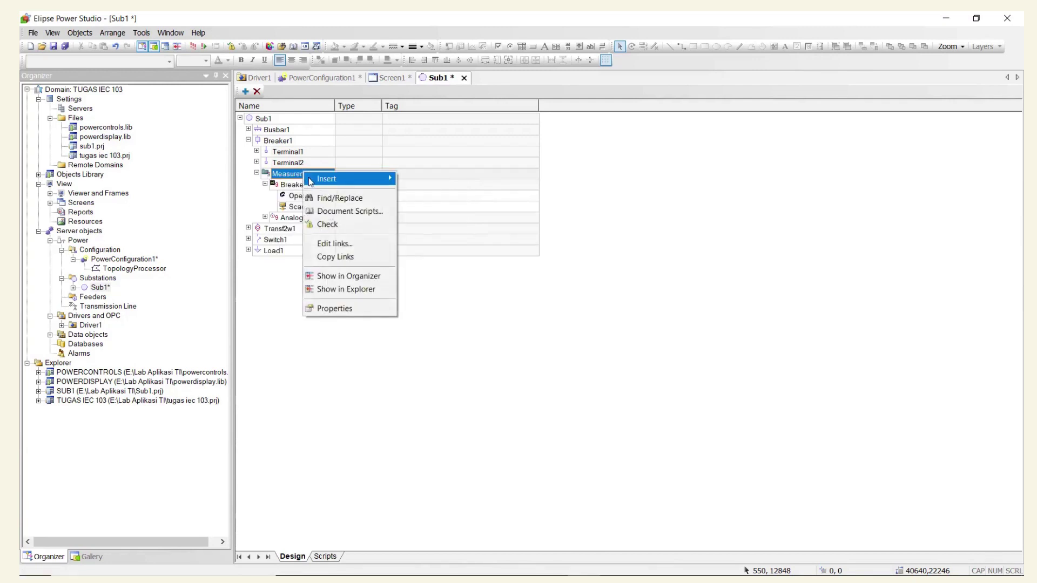
mouse_move(320, 178)
left_click(416, 180)
right_click(322, 174)
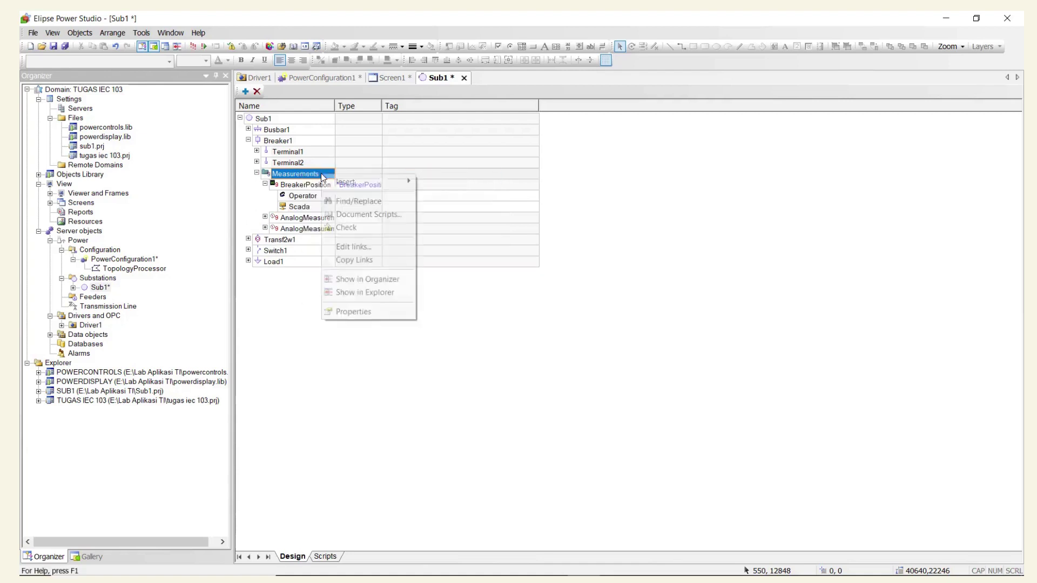
left_click(433, 182)
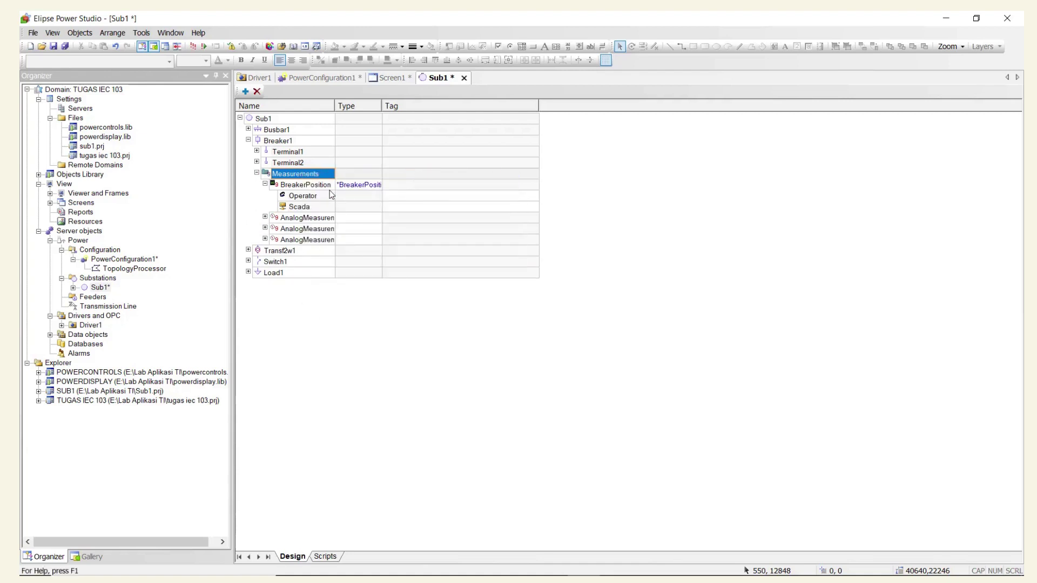
left_click_drag(335, 107, 358, 106)
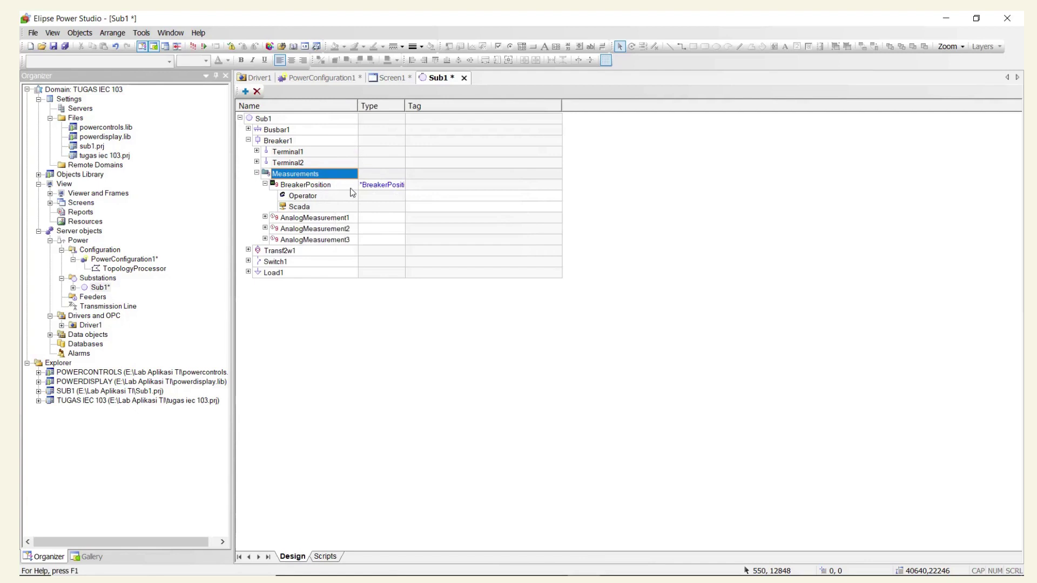
left_click(265, 184)
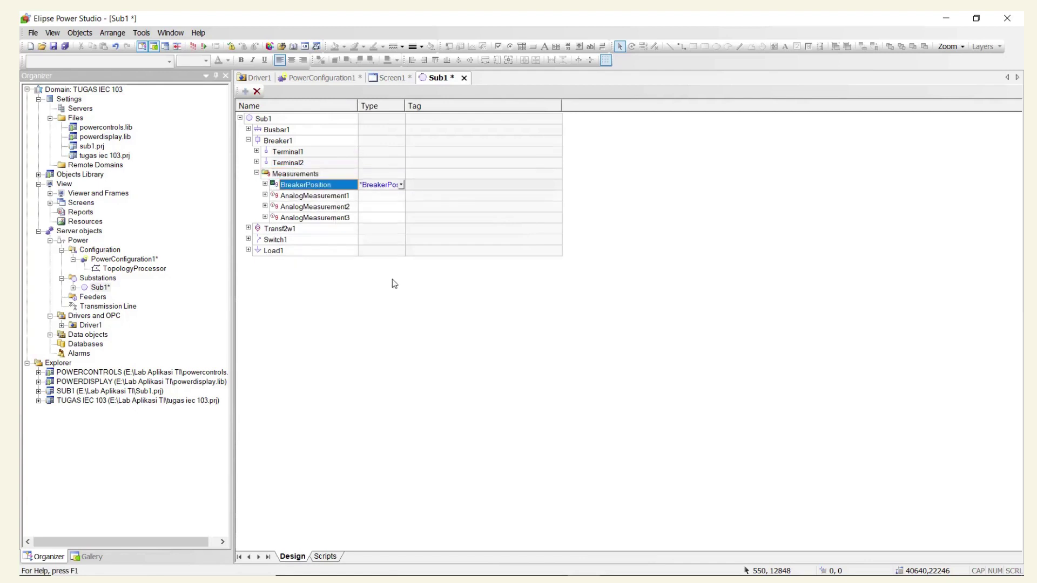
Switch to the Word guide and read steps 13 to 15 on the analog measurements' types and Scada.
mouse_move(548, 574)
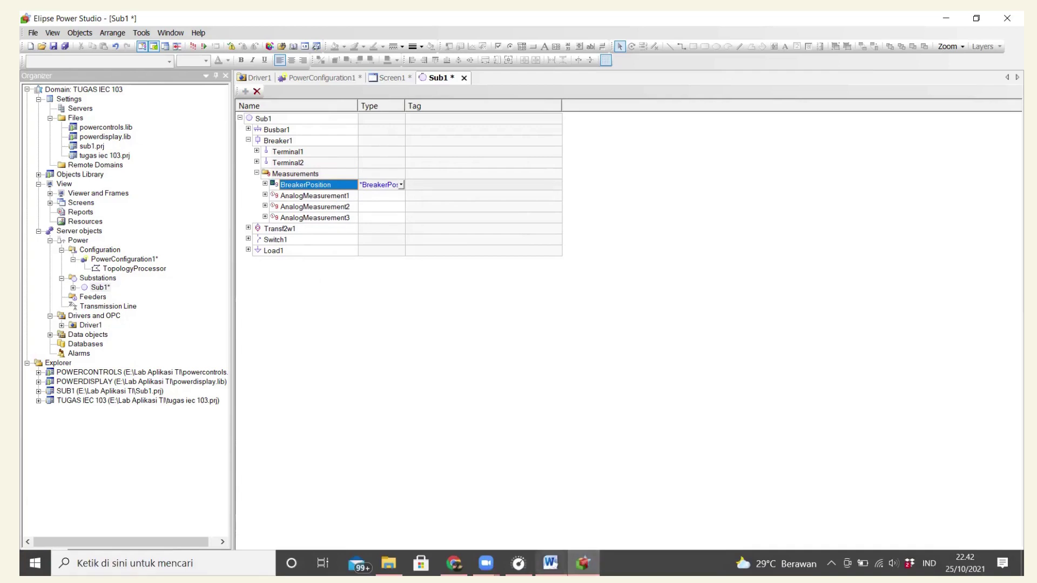
left_click(550, 564)
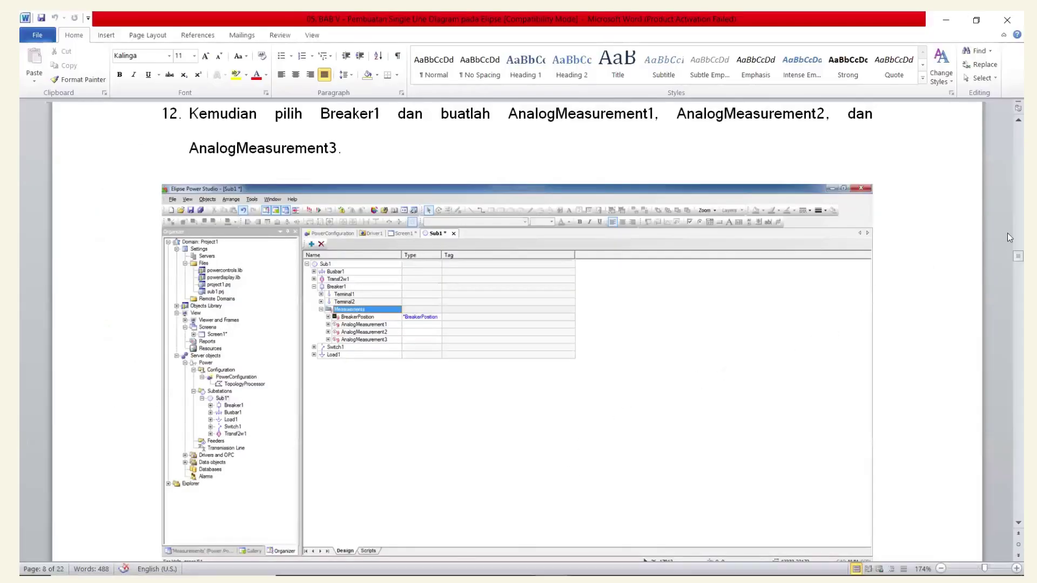
left_click_drag(1016, 260, 1006, 264)
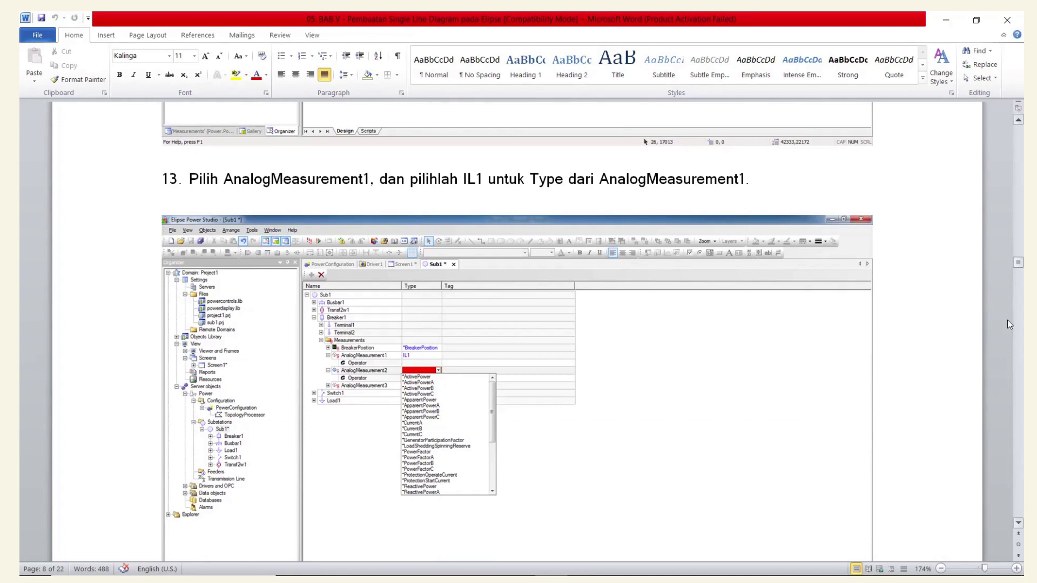
left_click_drag(1008, 259, 1008, 271)
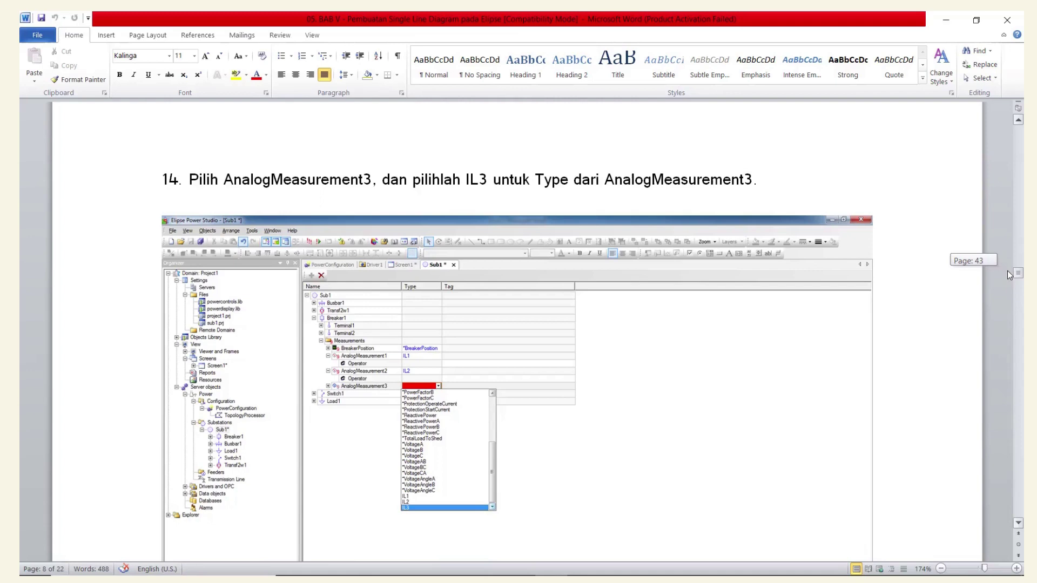
left_click_drag(1007, 270, 1007, 270)
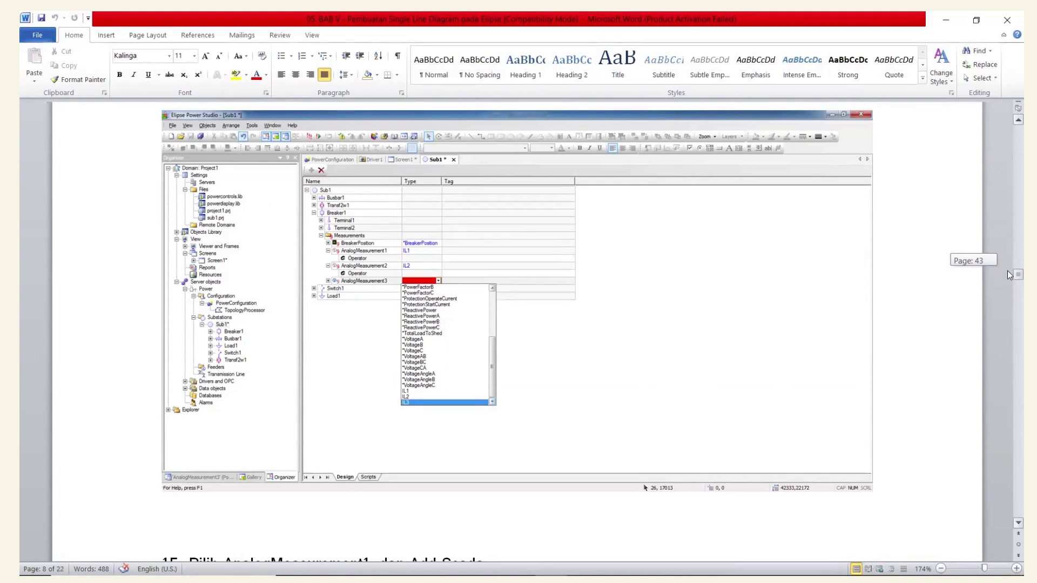
left_click_drag(1007, 270, 1007, 278)
Switch back to Elipse Power Studio and set the Type of AnalogMeasurement1 to IL1.
left_click(583, 563)
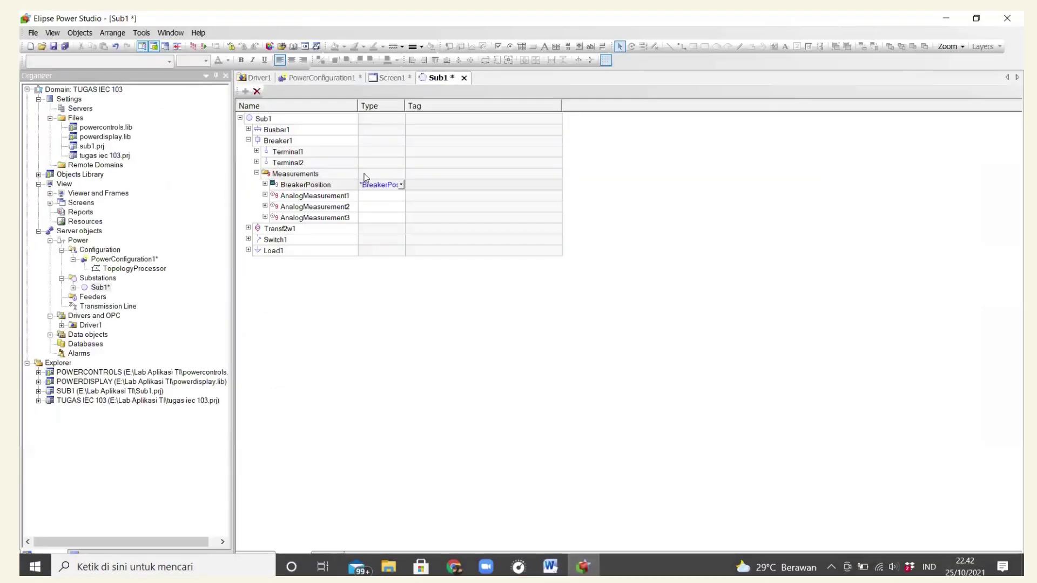
left_click(400, 197)
left_click(401, 196)
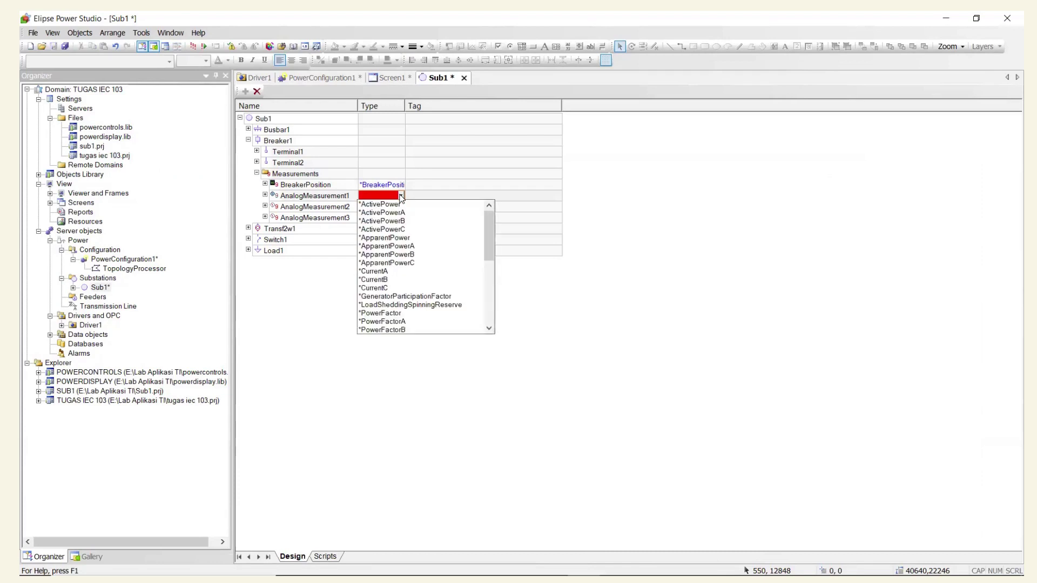
left_click_drag(488, 231, 488, 293)
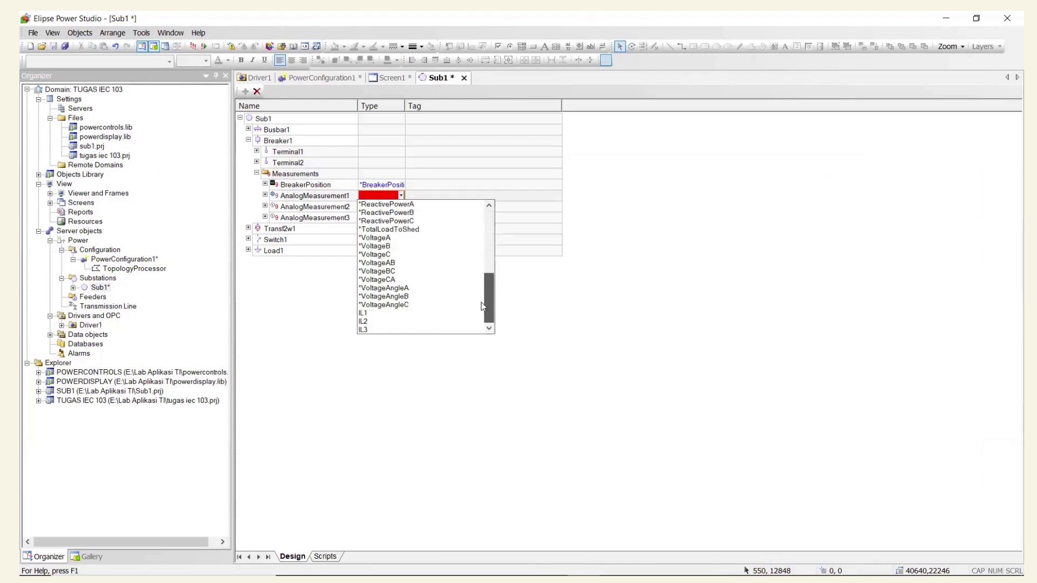
left_click(410, 309)
Set the Type of AnalogMeasurement2 under Breaker1 to IL2.
left_click(389, 207)
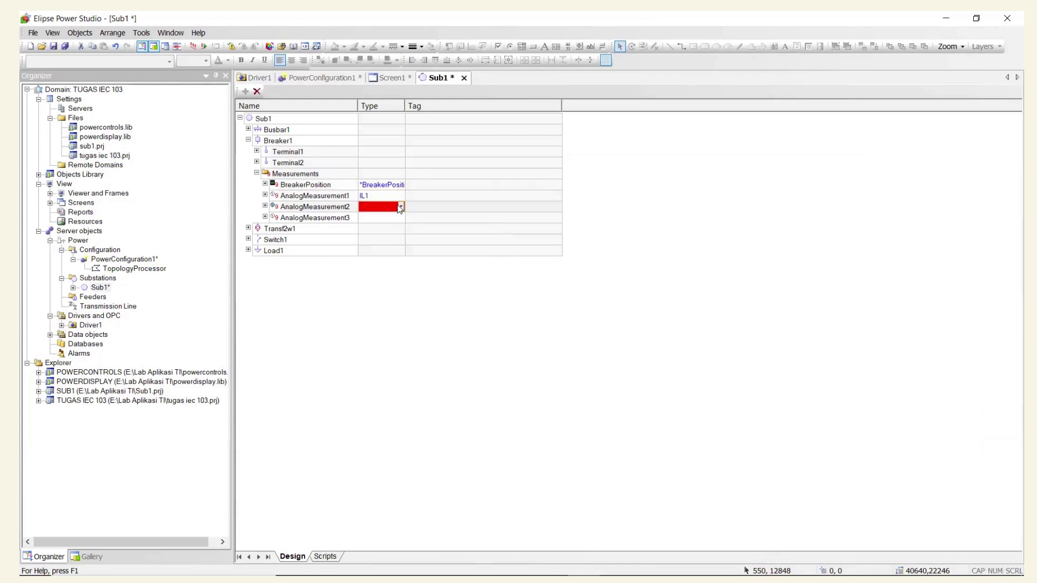
left_click(401, 207)
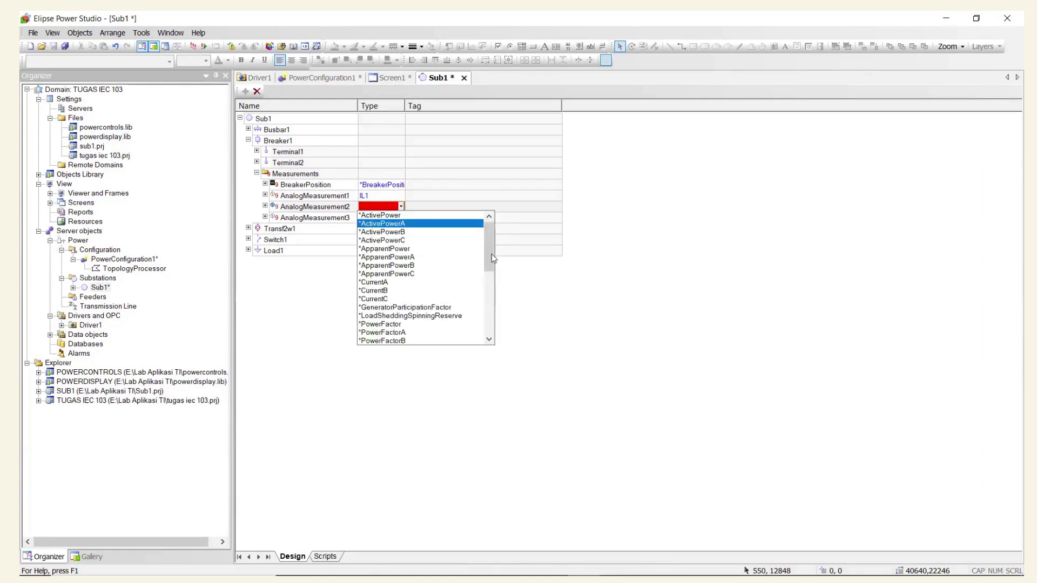
left_click_drag(491, 254, 476, 314)
left_click(416, 341)
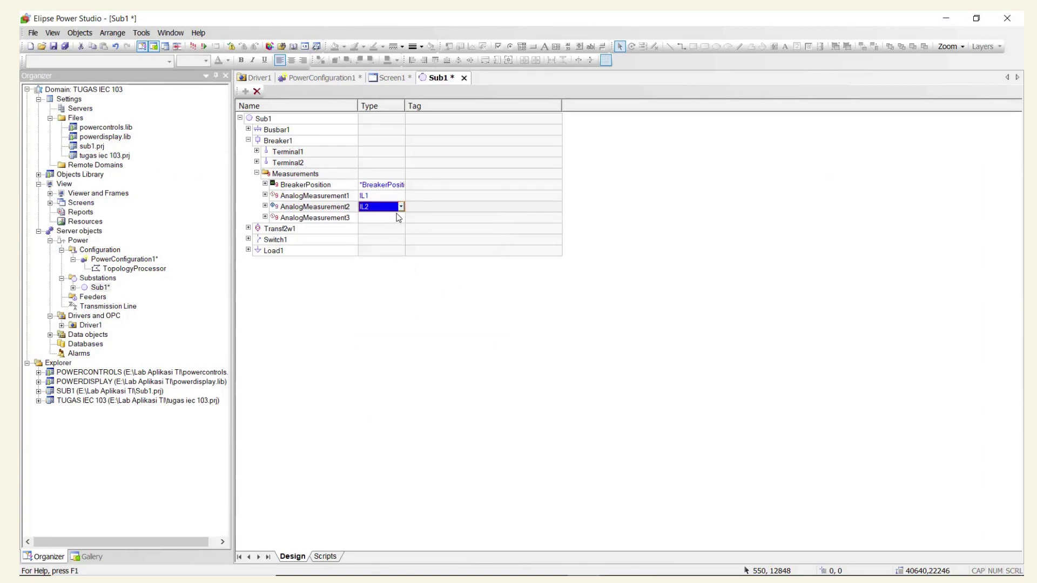
Set the Type of AnalogMeasurement3 under Breaker1 to IL3.
left_click(400, 217)
left_click(400, 218)
left_click_drag(488, 267, 468, 359)
left_click(391, 352)
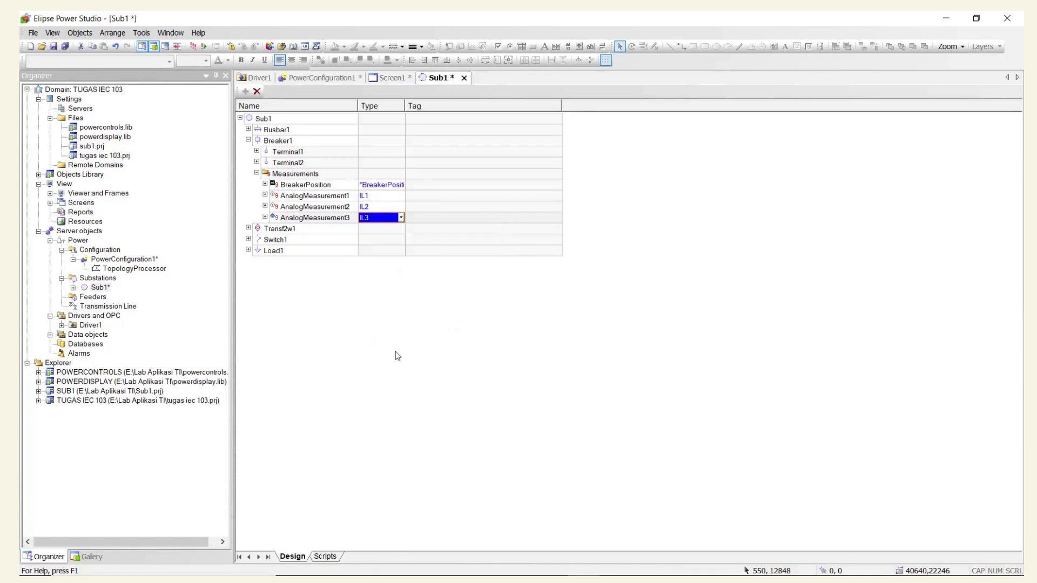
Read steps 15 and 16 in the Word guide, and expand AnalogMeasurement1 back in Elipse Power Studio.
left_click(550, 566)
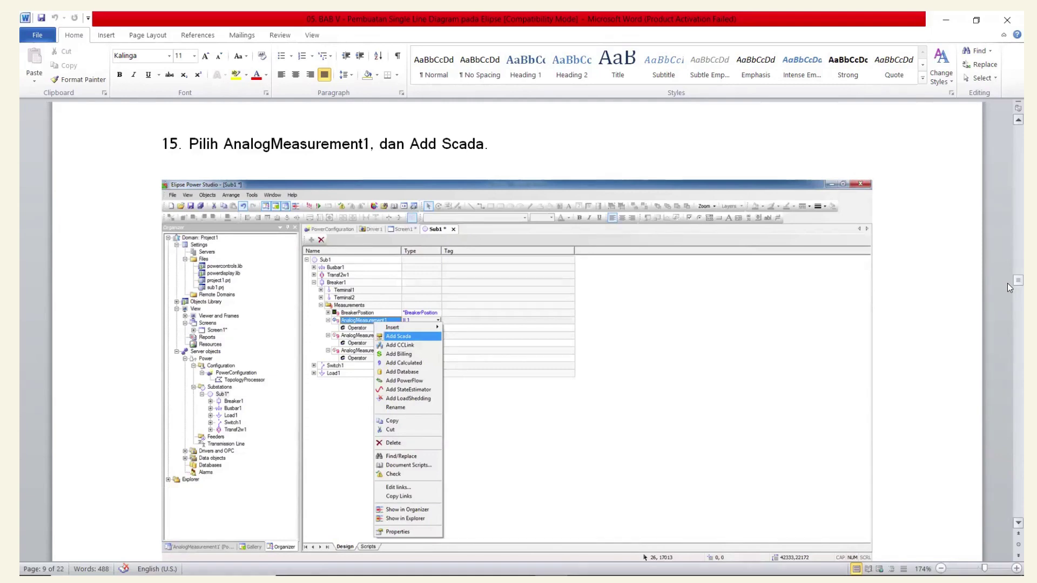
left_click_drag(1008, 284, 1008, 294)
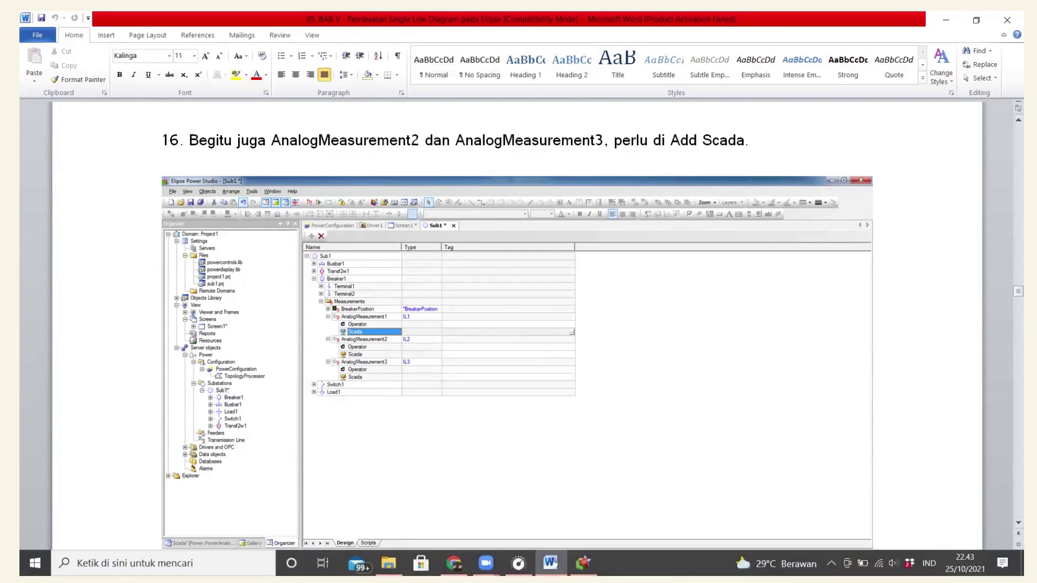
left_click(583, 564)
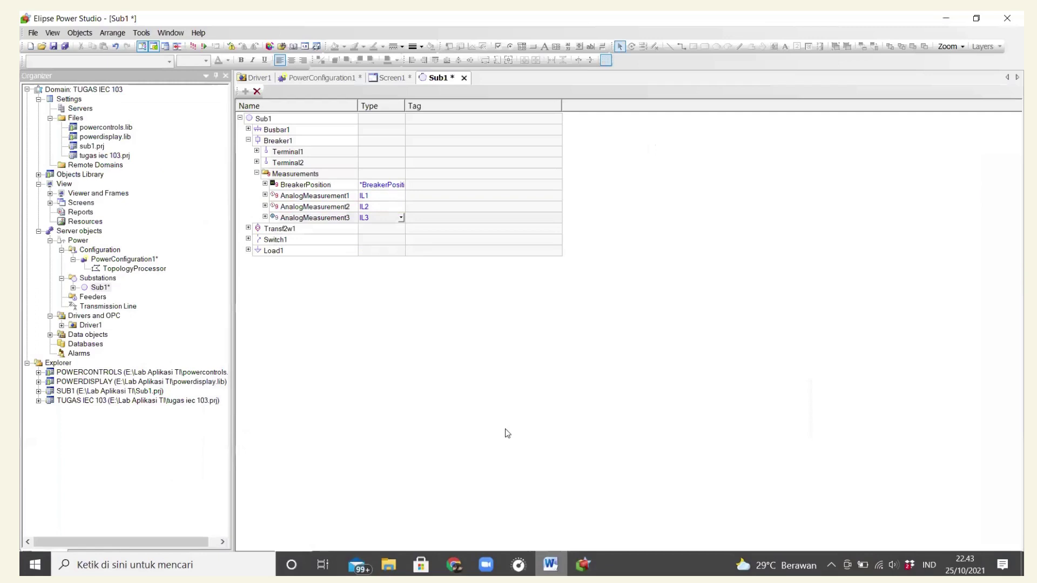
left_click(397, 195)
left_click(401, 196)
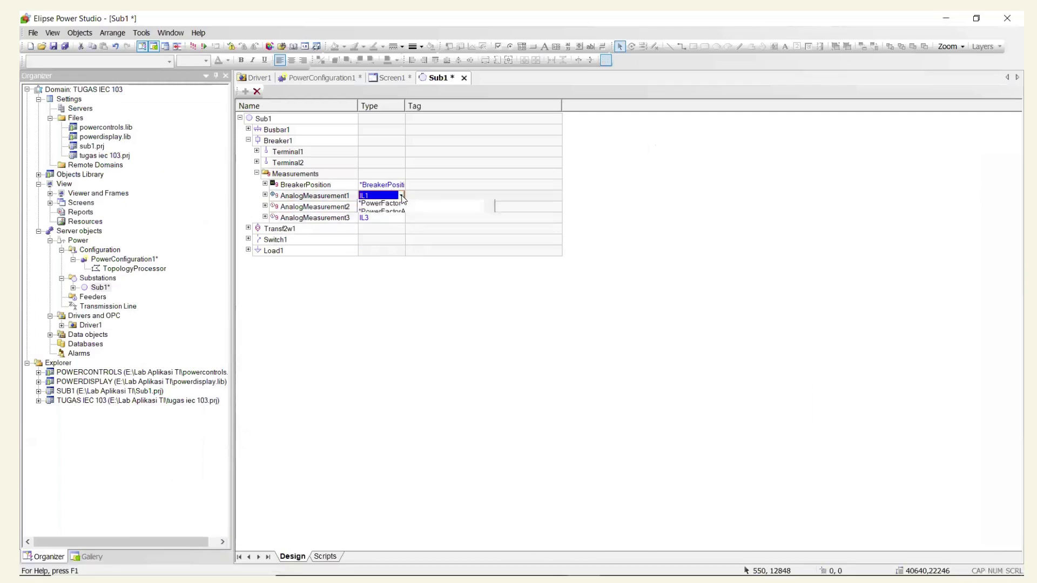
left_click(301, 275)
left_click(265, 195)
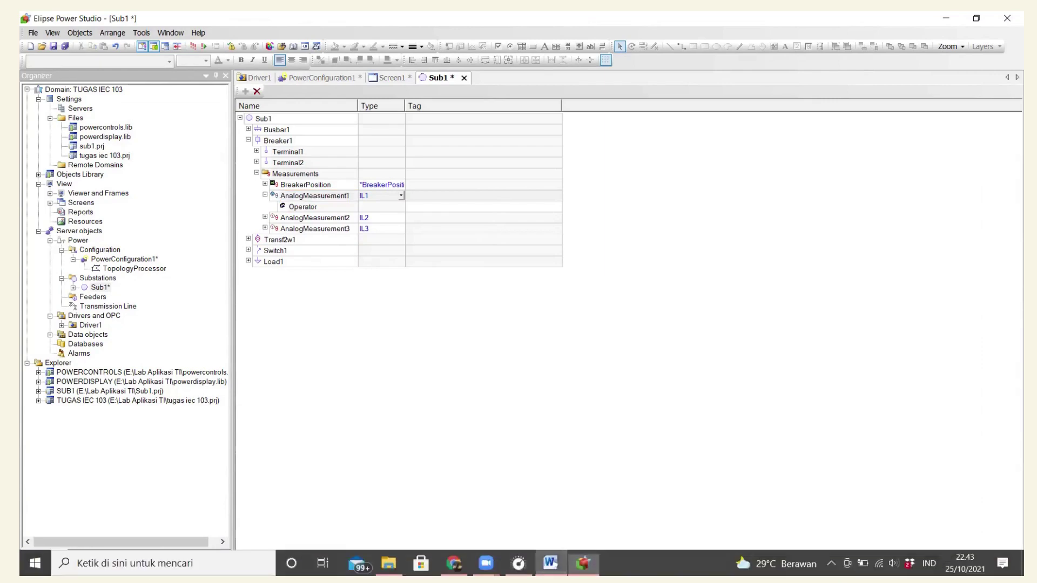
Recheck step 15 in the Word guide, and add a Scada source to AnalogMeasurement1 in Elipse Power Studio.
left_click(551, 563)
left_click_drag(1007, 293, 1006, 281)
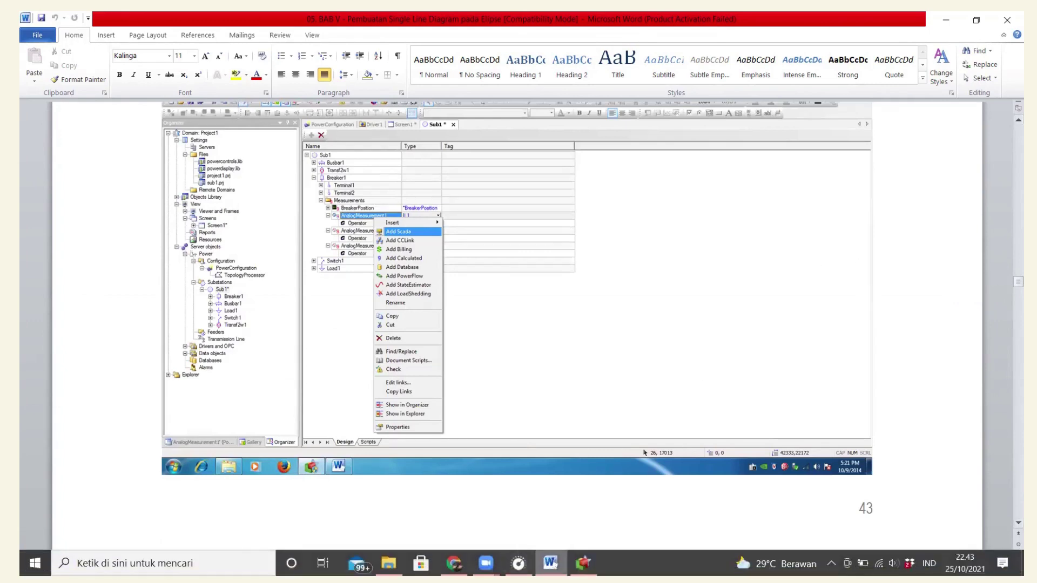
left_click(583, 563)
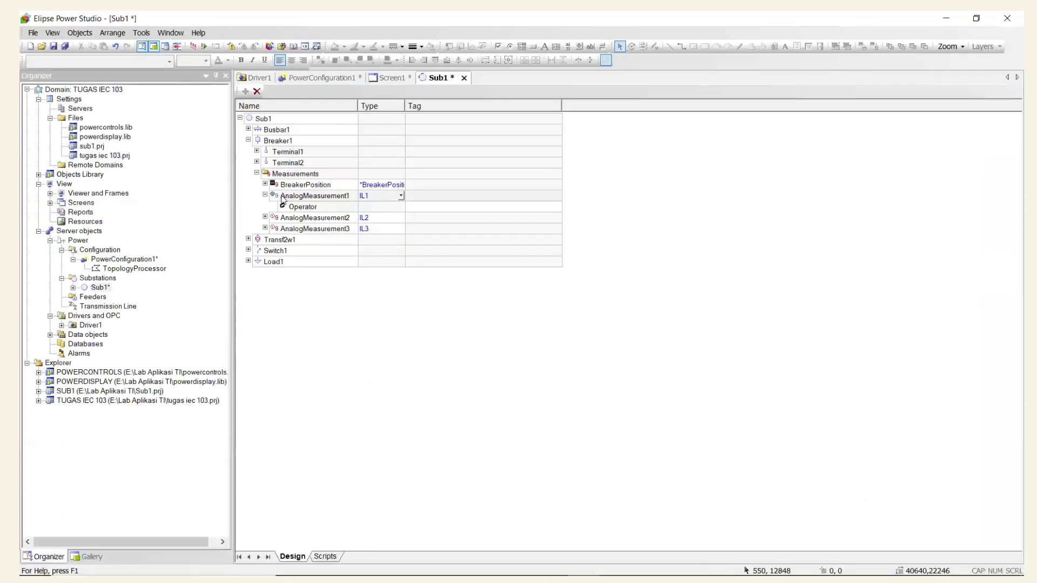
right_click(296, 201)
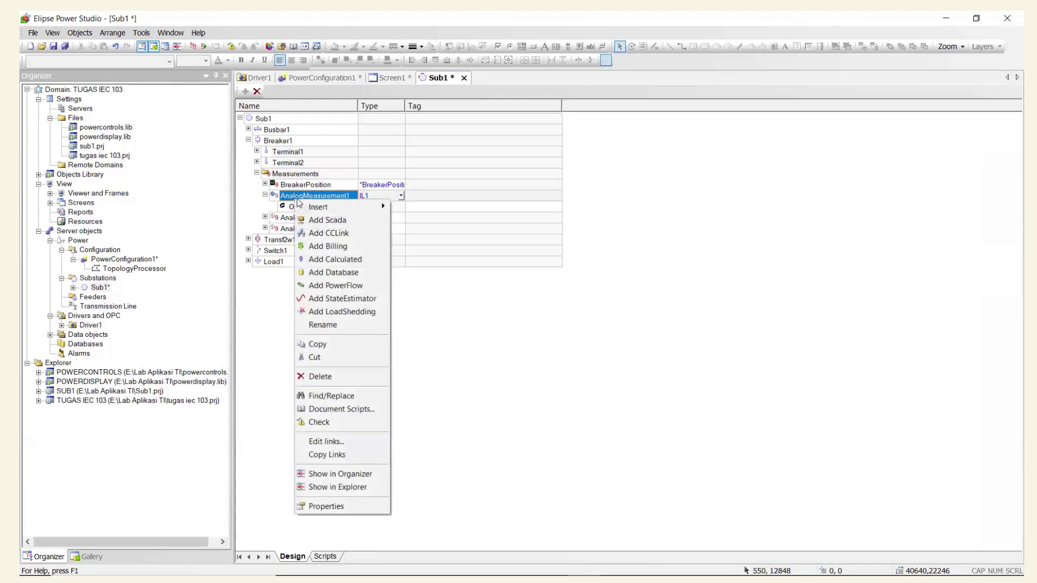
left_click(300, 220)
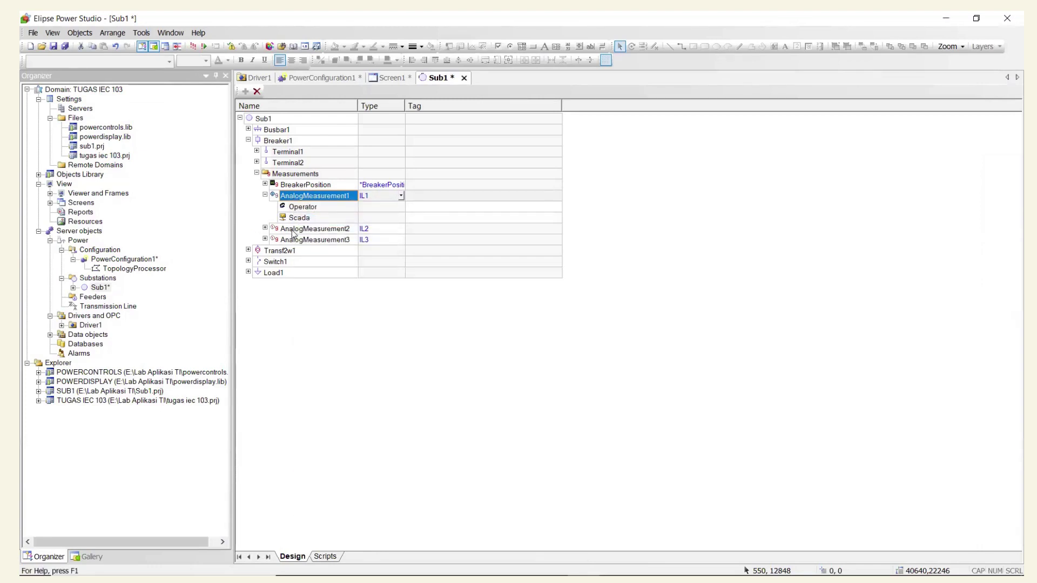
Add a Scada source to both AnalogMeasurement2 and AnalogMeasurement3, expanding each one in the tree.
right_click(293, 234)
left_click(318, 247)
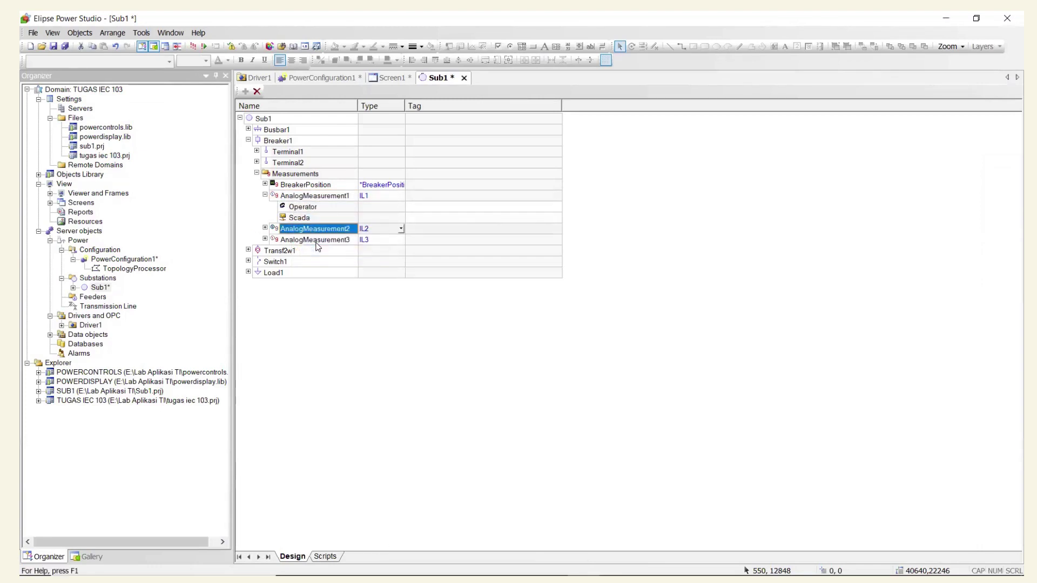
left_click(265, 228)
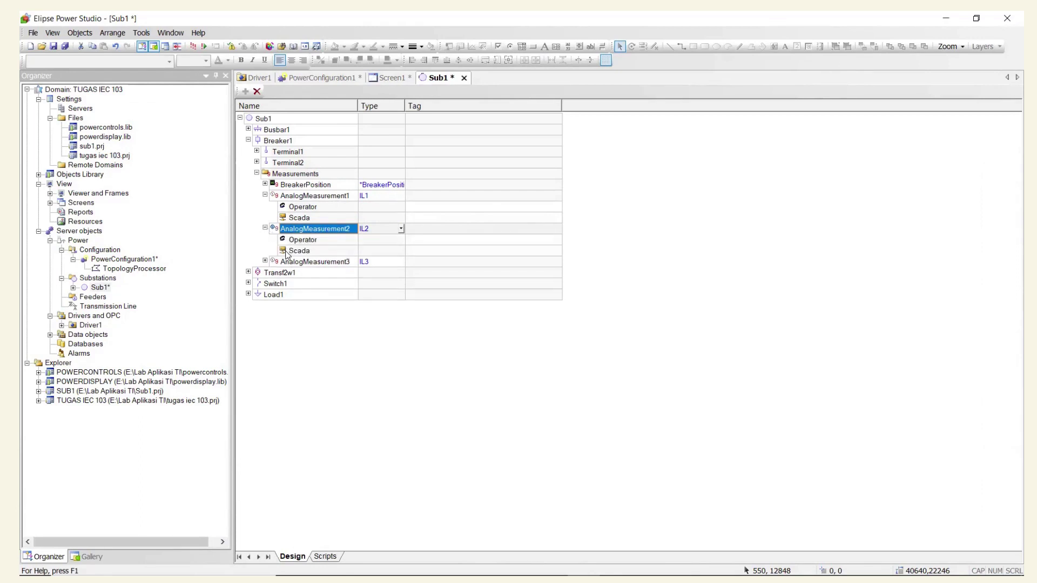
left_click(265, 260)
right_click(298, 262)
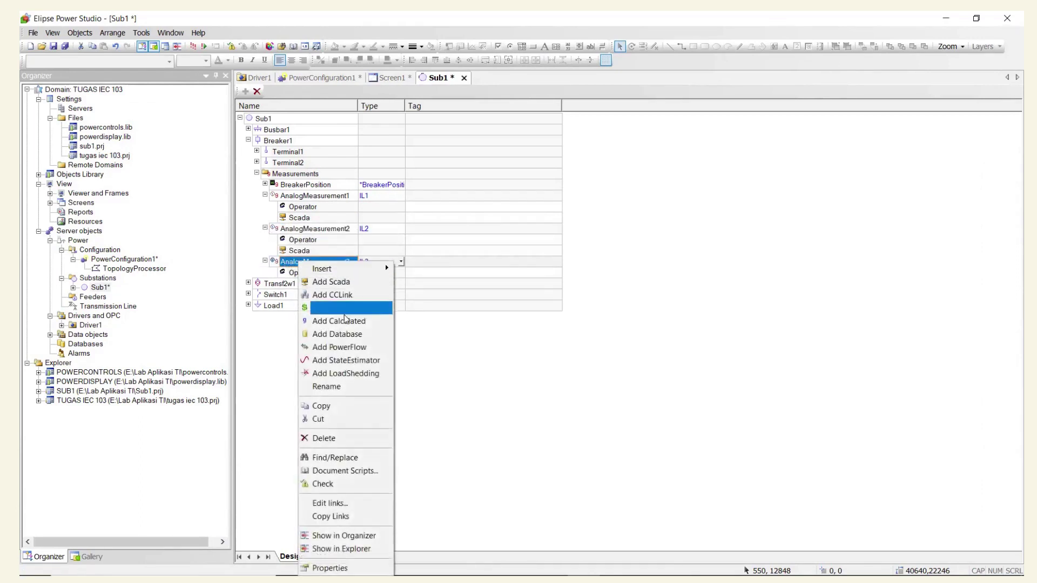
left_click(331, 282)
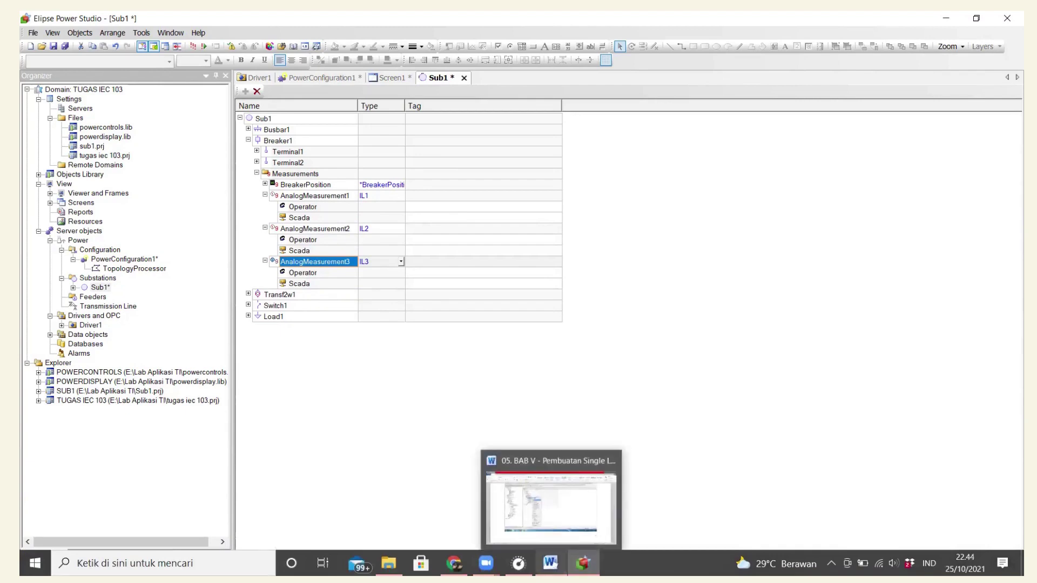
Switch to the Word guide and read step 17 on adding the tag for AnalogMeasurement1.
left_click(551, 563)
left_click_drag(1007, 285, 1007, 299)
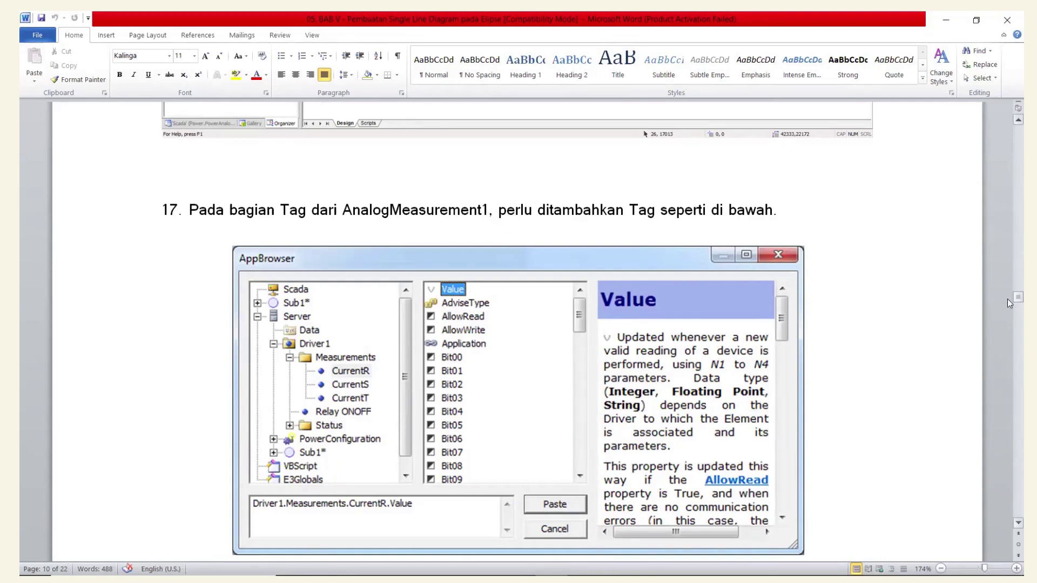
left_click_drag(1007, 299, 1007, 300)
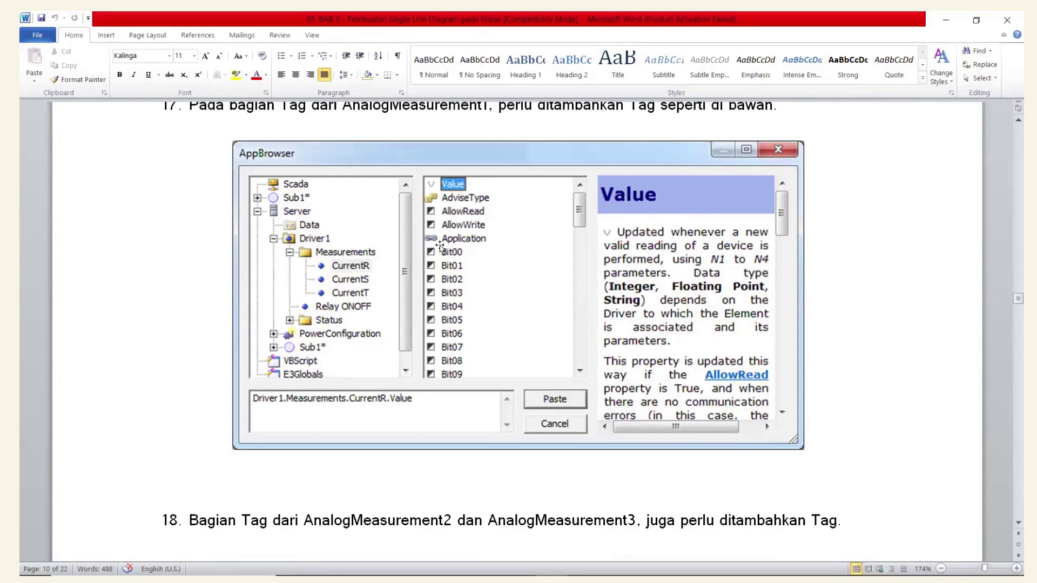
Recheck the tag selection shown in step 17 of the Word guide, and return to Elipse Power Studio.
left_click_drag(1007, 297, 1007, 296)
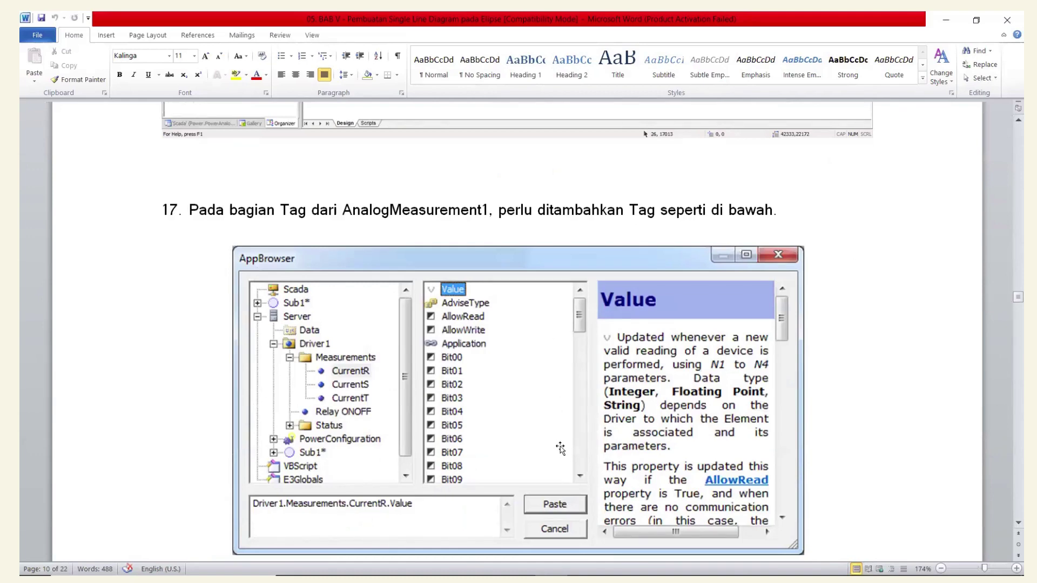
mouse_move(599, 575)
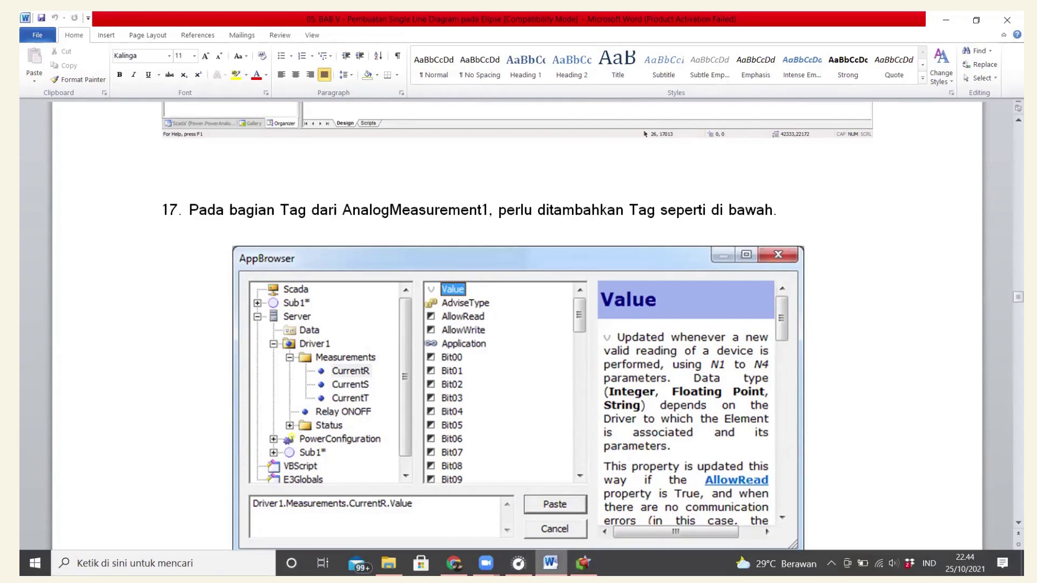
mouse_move(551, 564)
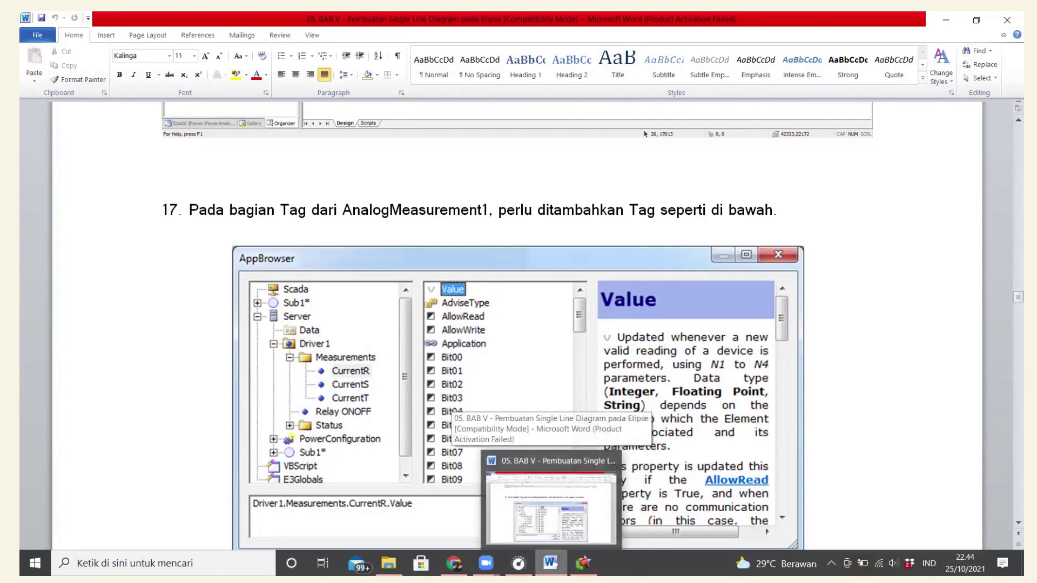
left_click(583, 564)
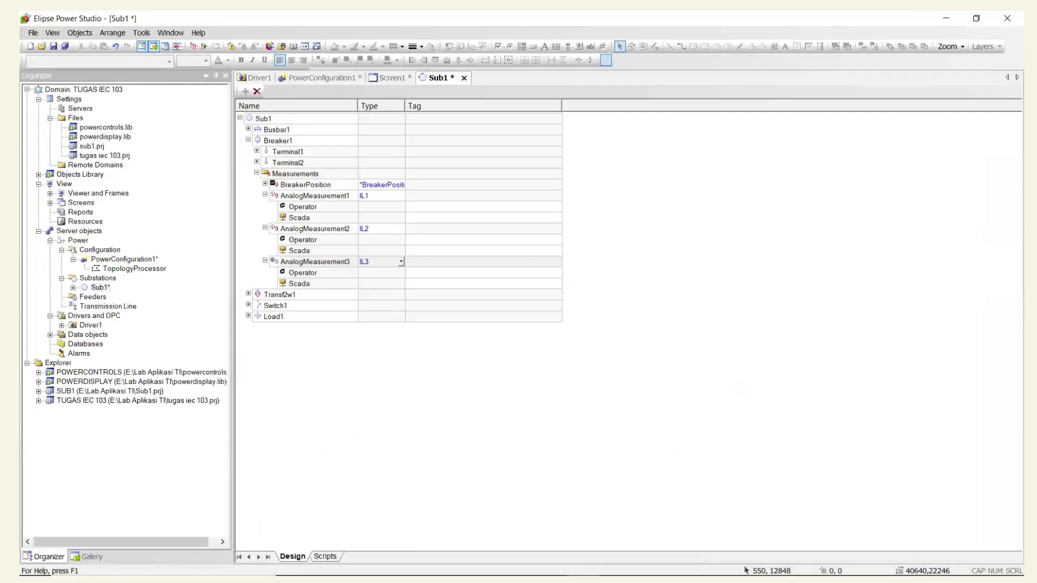
Open the AppBrowser for the tag of AnalogMeasurement1's Scada source under Breaker1.
right_click(294, 216)
left_click(281, 209)
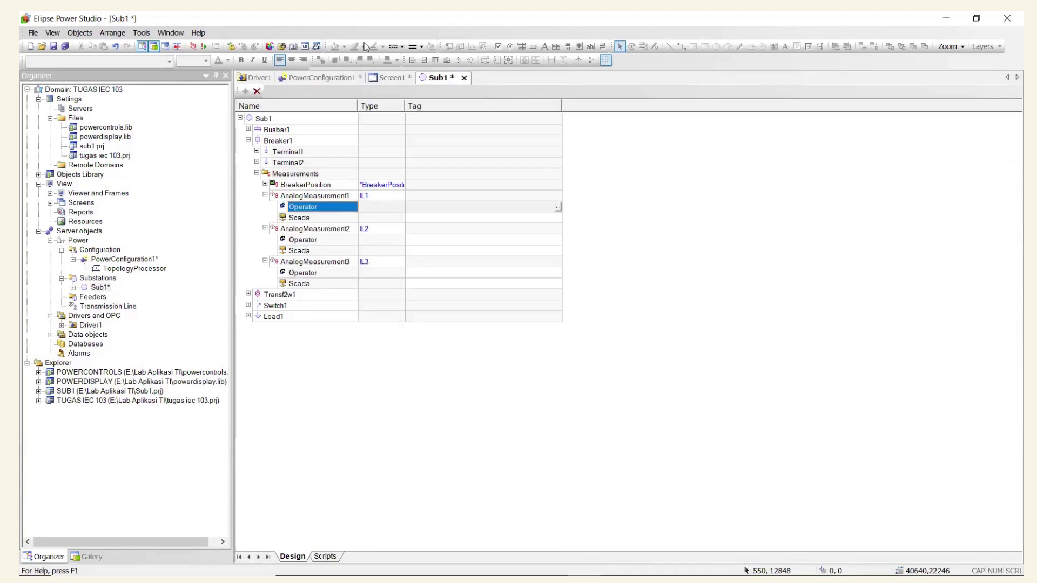
key("Down")
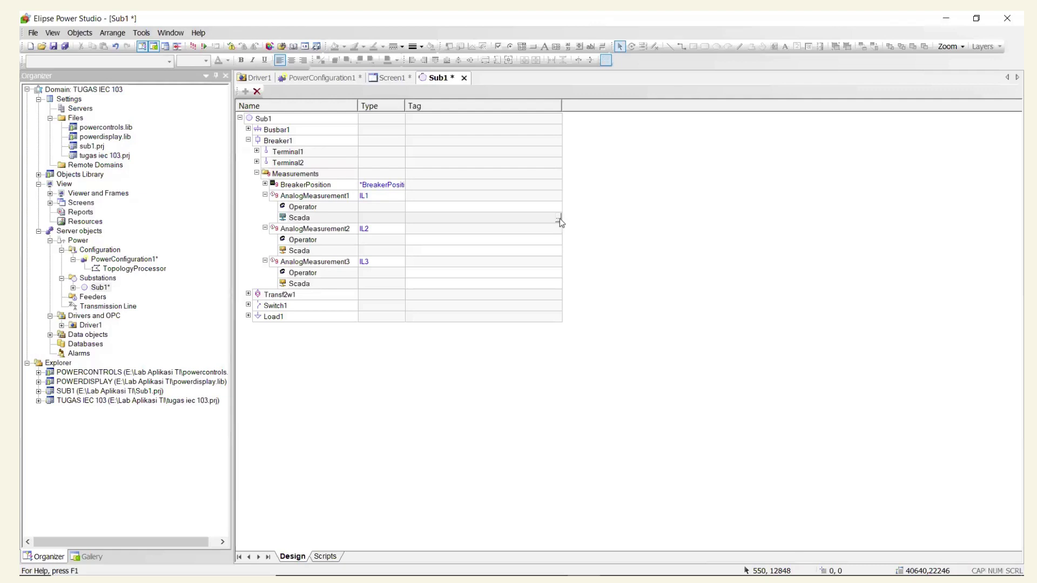
left_click(341, 197)
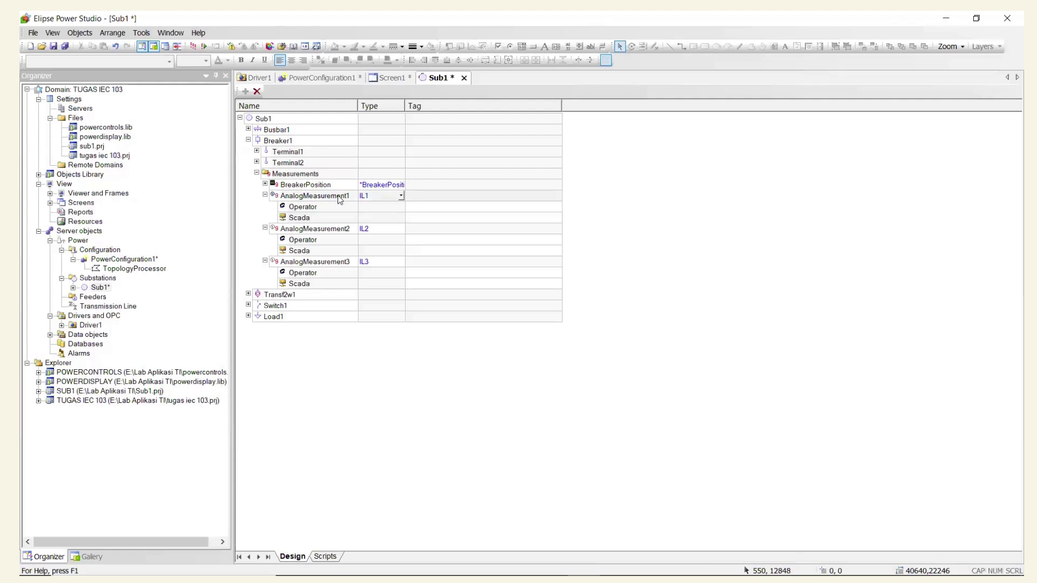
left_click(324, 219)
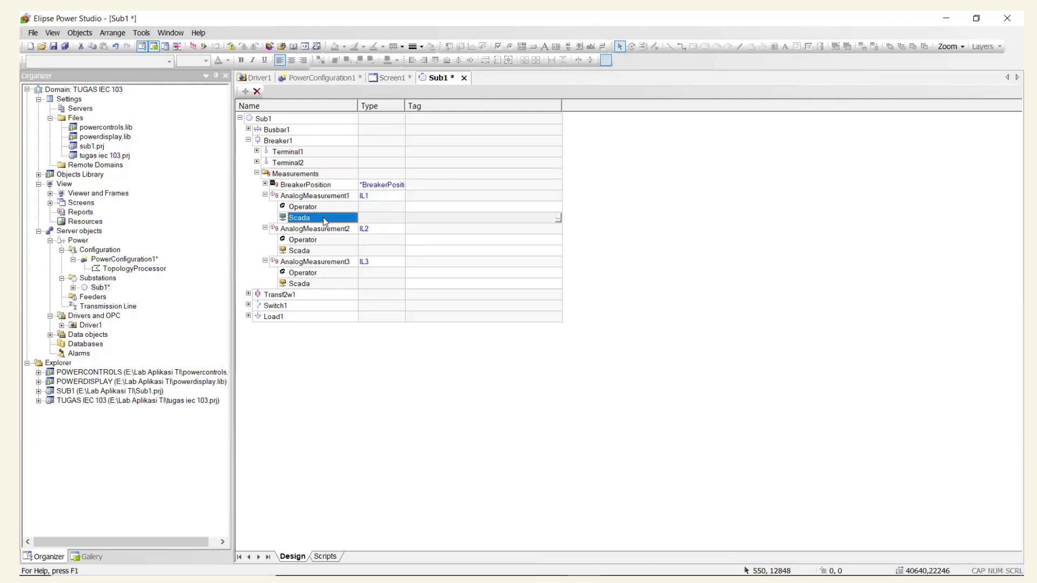
left_click(558, 219)
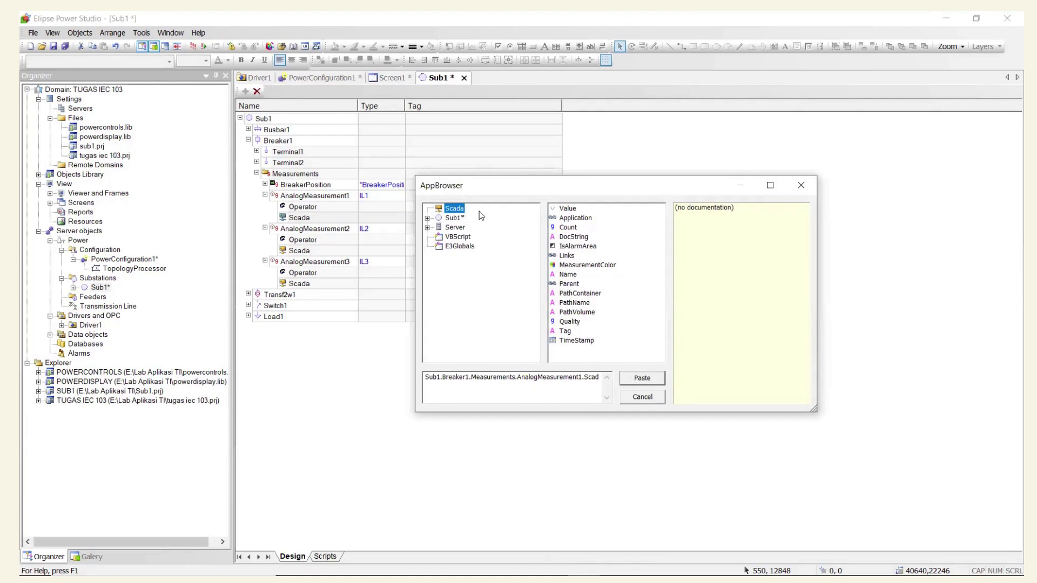
Assign the Value property of CurrentR, from Driver1's Measurment folder on the Server, as the tag of AnalogMeasurement1's Scada source.
left_click(428, 218)
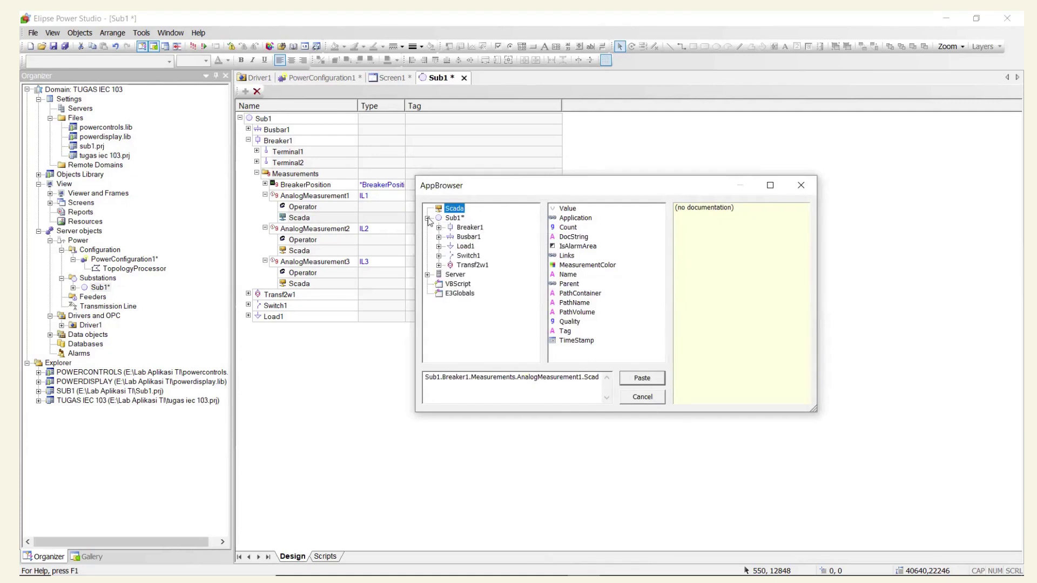
left_click(427, 275)
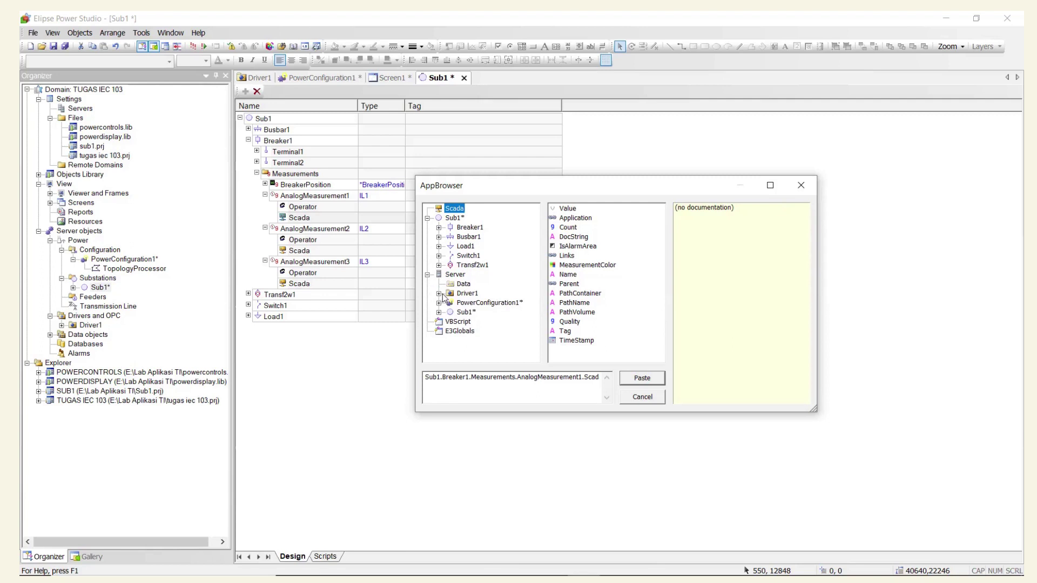
left_click(439, 294)
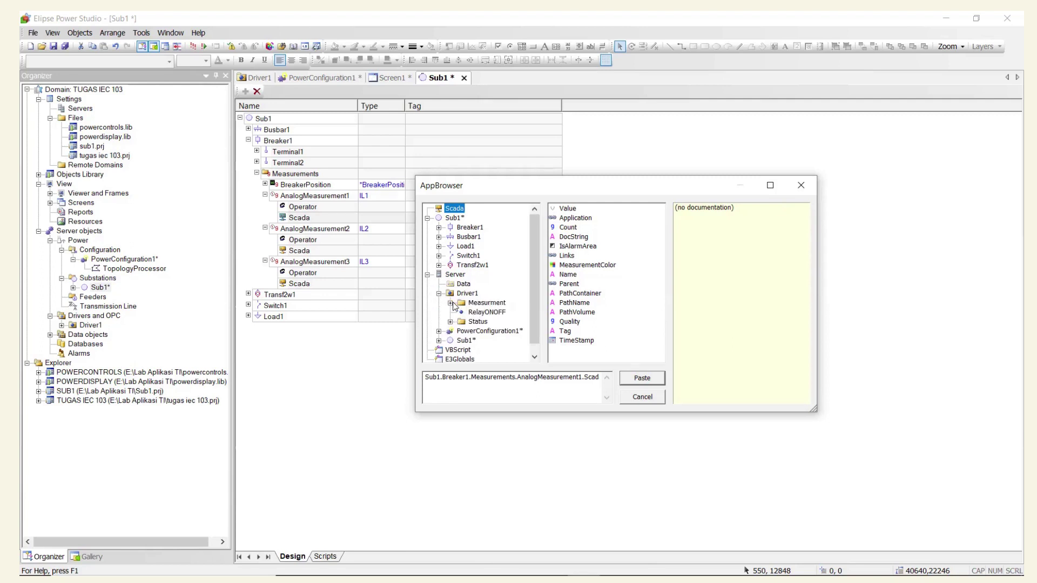
left_click(451, 304)
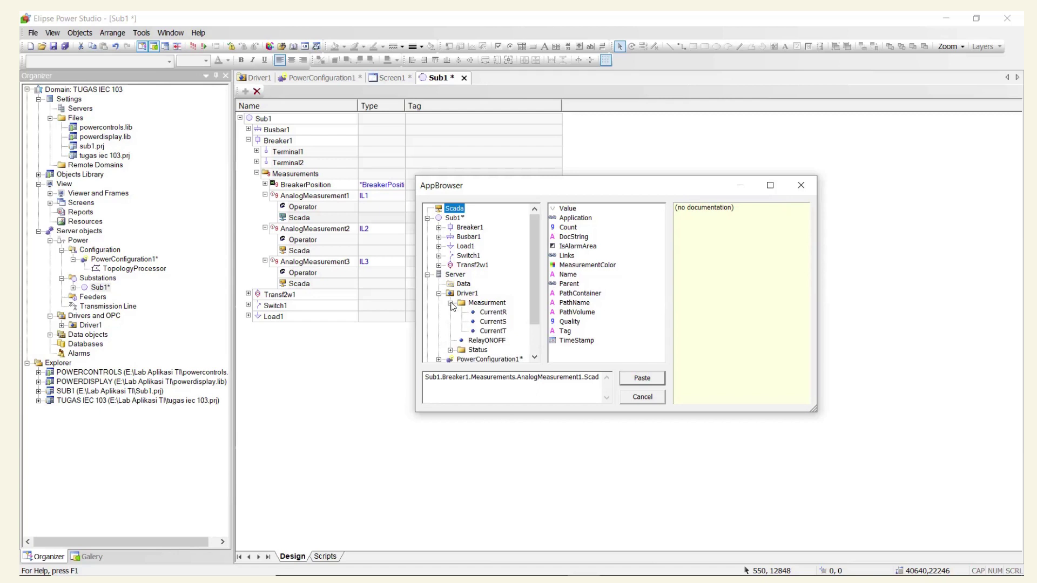
left_click(491, 313)
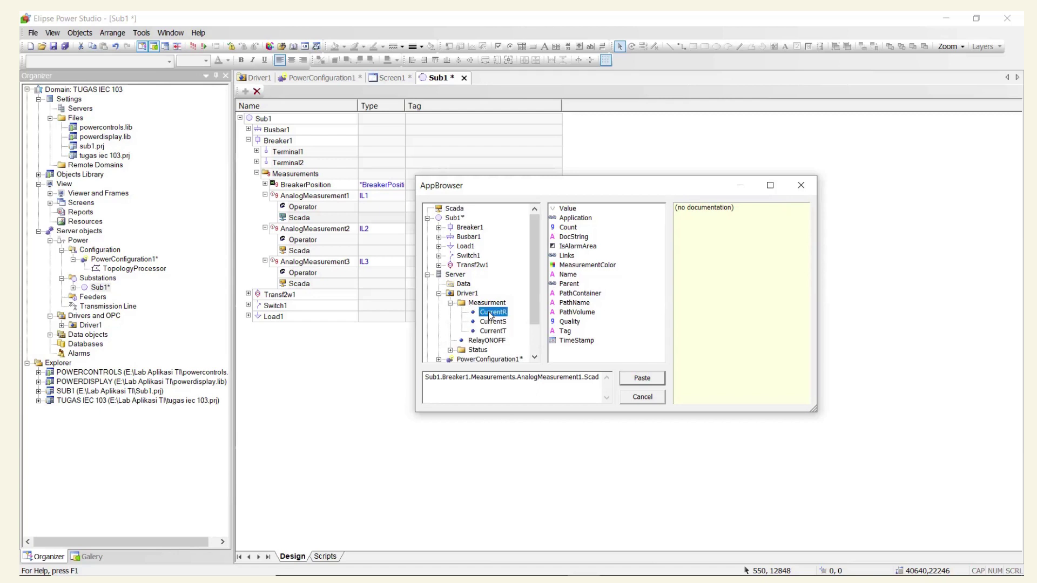
left_click(569, 209)
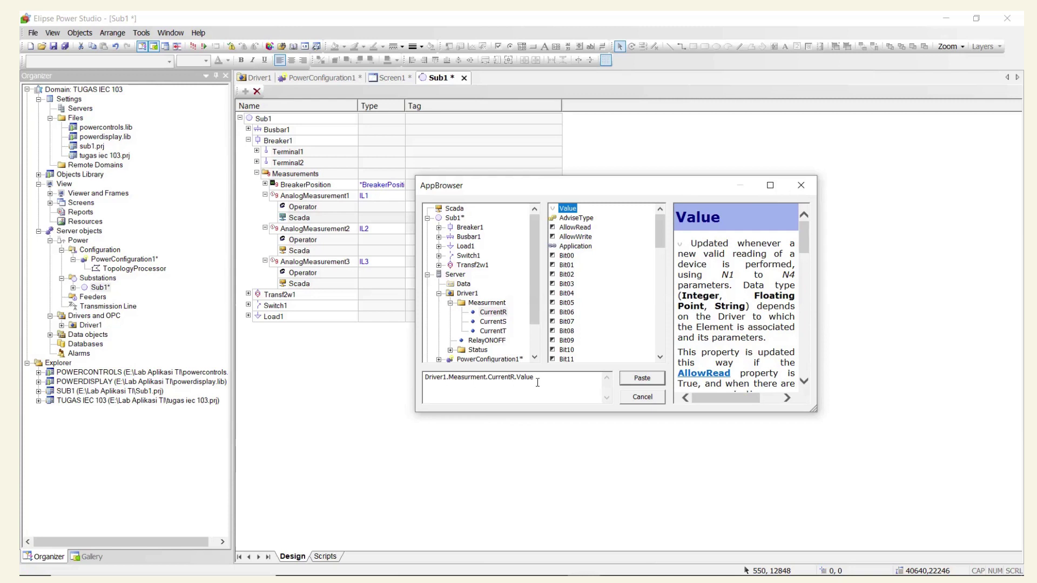
left_click(654, 379)
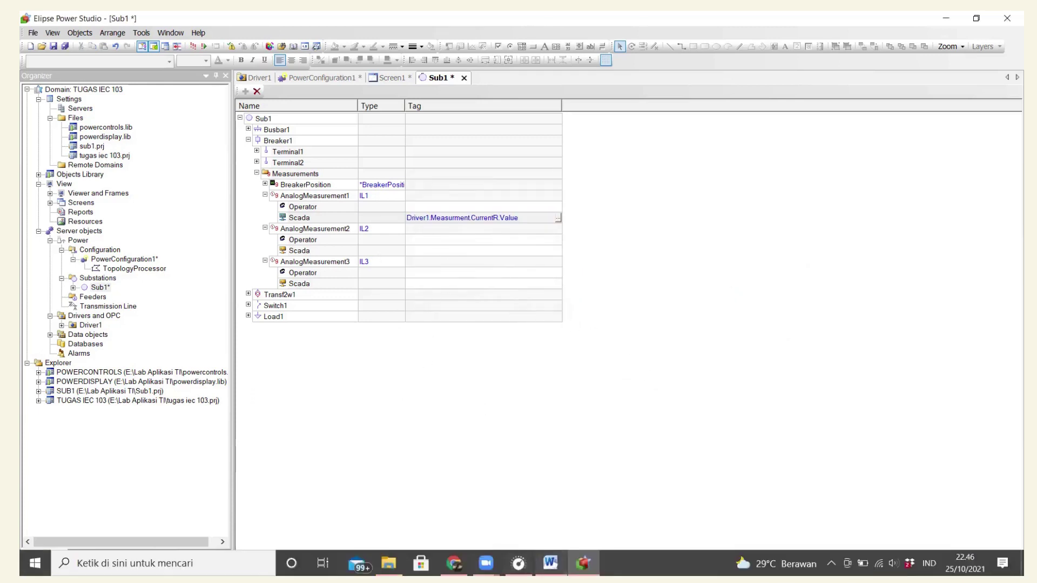
Read step 18 in the Word guide on the tags for AnalogMeasurement2 and AnalogMeasurement3, and return to Elipse Power Studio.
left_click(551, 563)
left_click_drag(1007, 299, 1006, 303)
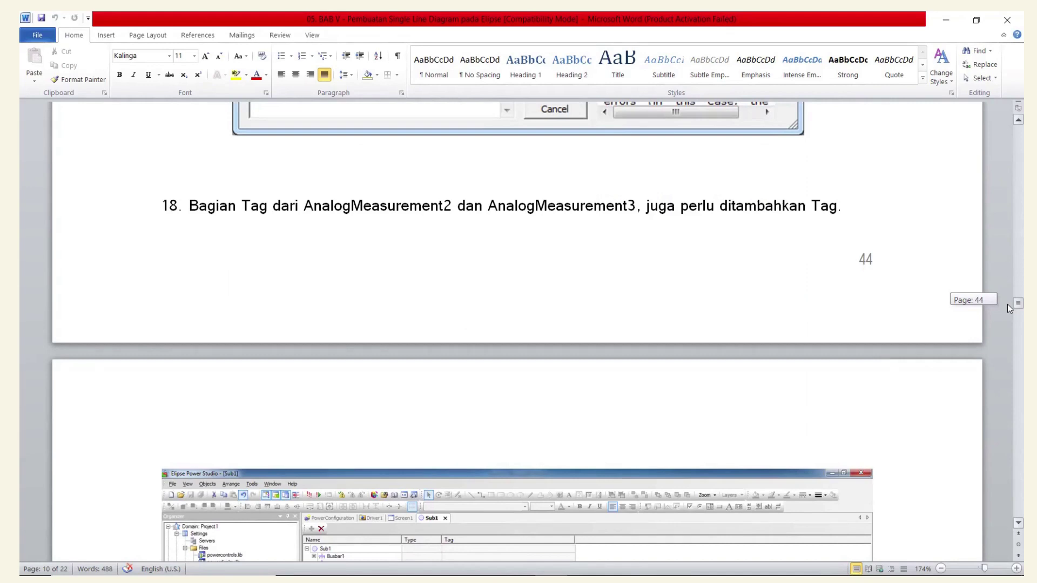
left_click_drag(1007, 304, 1007, 309)
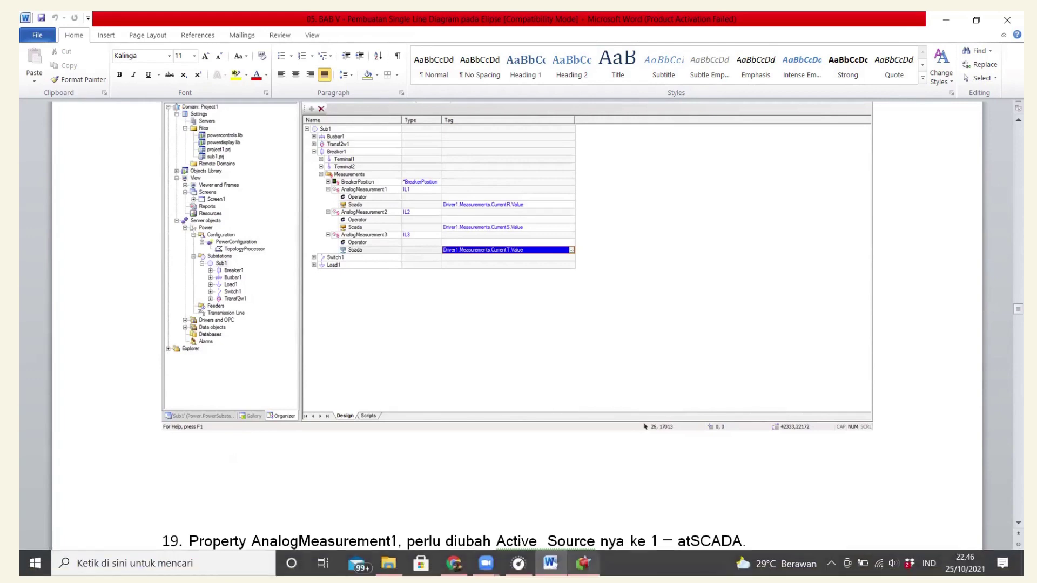
left_click(584, 564)
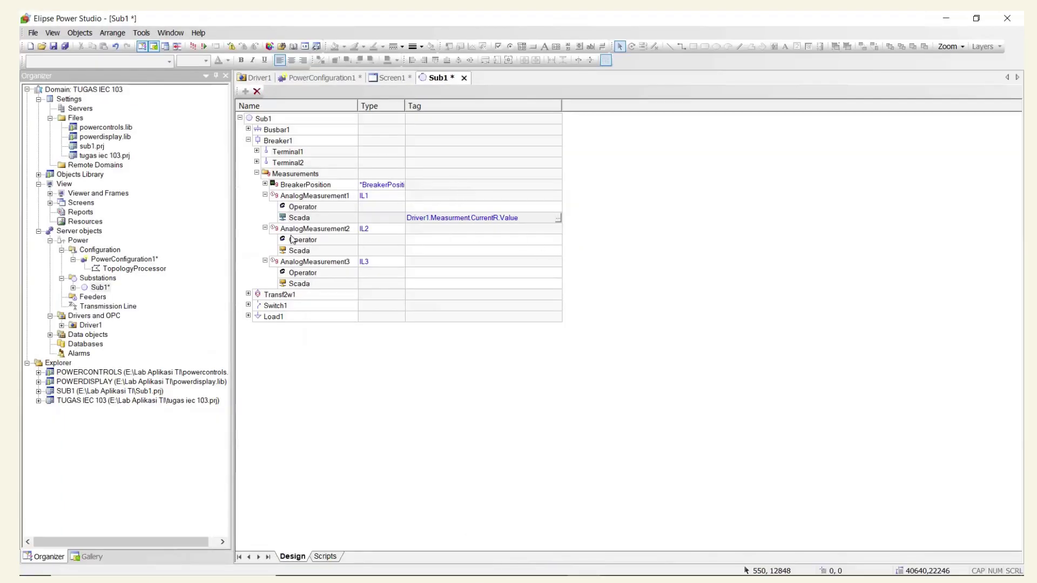
Assign Driver1.Measurment.CurrentS.Value as the tag of AnalogMeasurement2's Scada source.
left_click(299, 251)
left_click(557, 250)
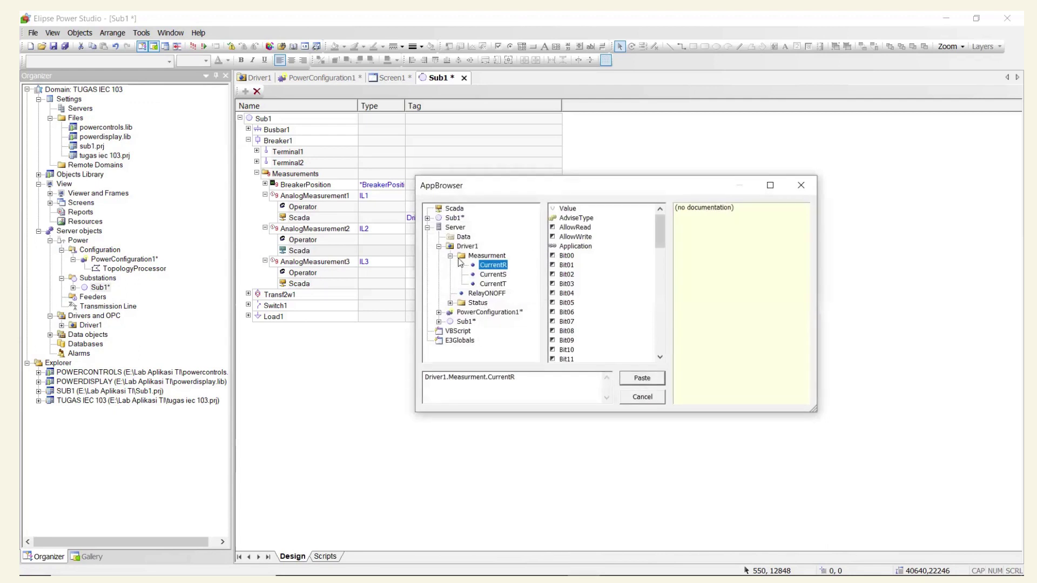
left_click(493, 275)
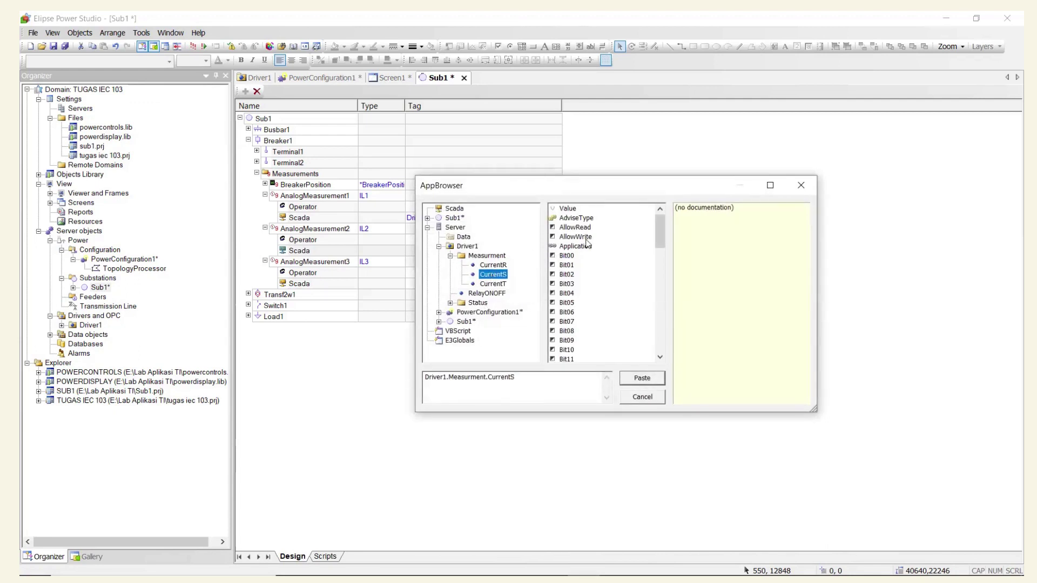
left_click(568, 209)
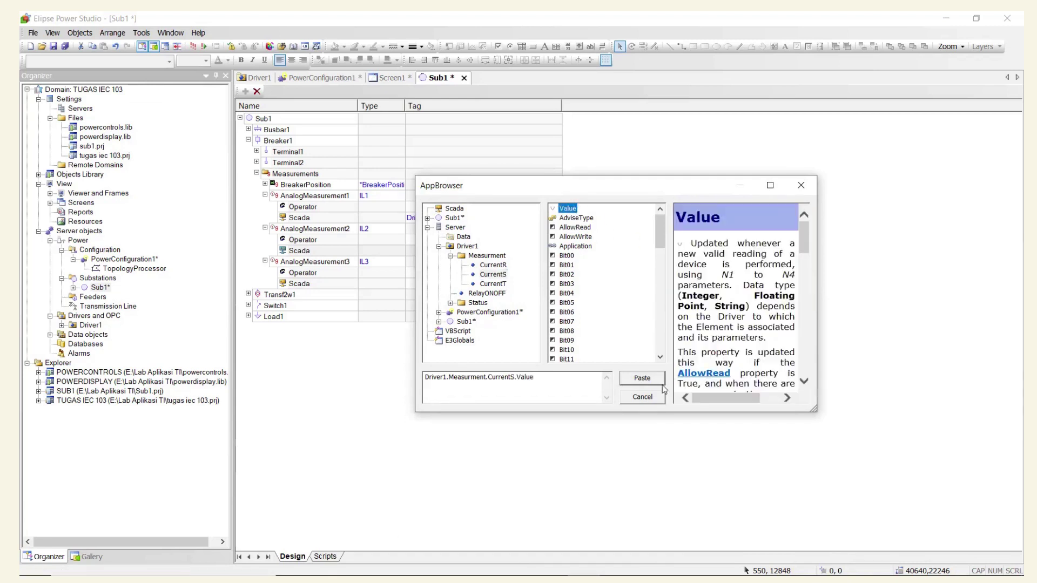
left_click(642, 378)
Try to assign Driver1.Measurment.CurrentT.Value as the tag of AnalogMeasurement3's Operator source.
left_click(550, 283)
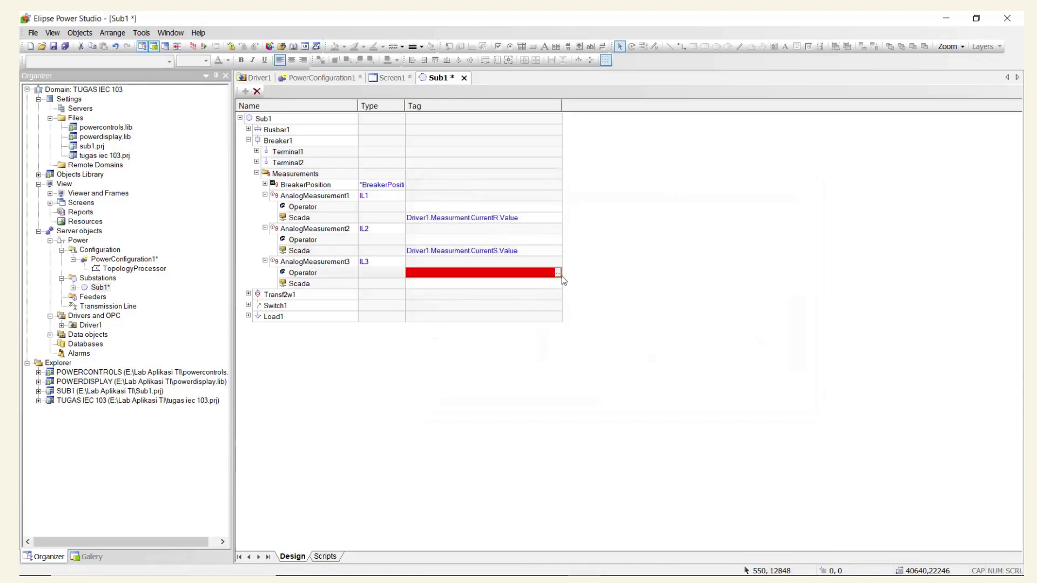
left_click(558, 276)
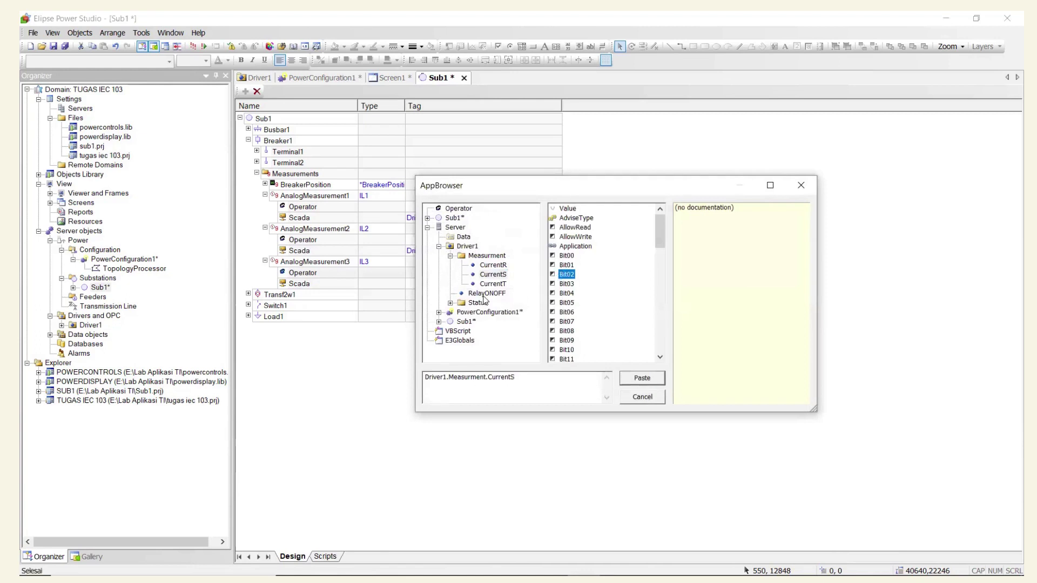
left_click_drag(532, 377, 517, 379)
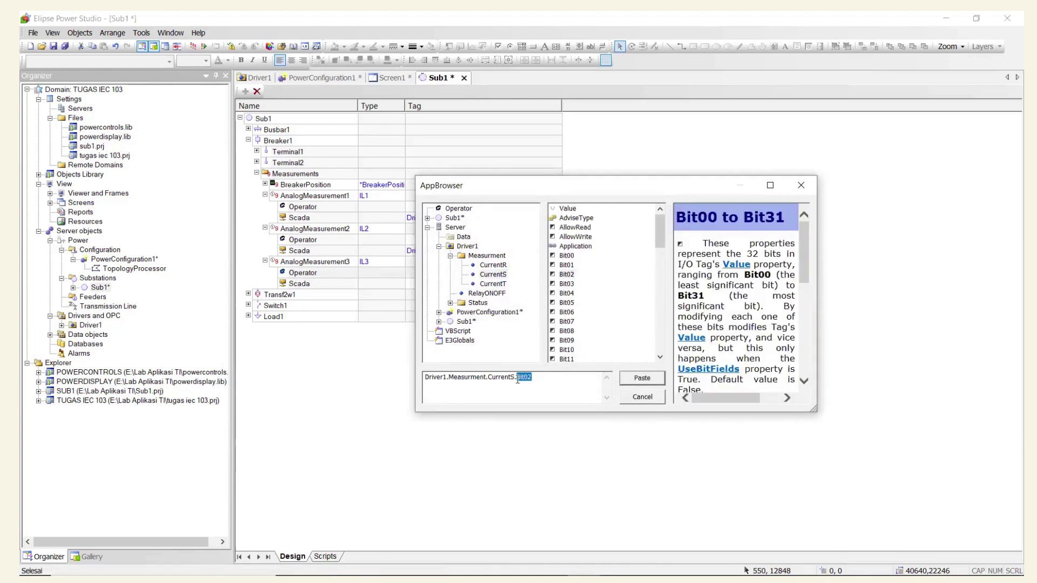
key("BackSpace")
key("BackSpace")
key("BackSpace")
key("BackSpace")
key("BackSpace")
key("BackSpace")
key("BackSpace")
key("BackSpace")
key("BackSpace")
key("BackSpace")
left_click(492, 284)
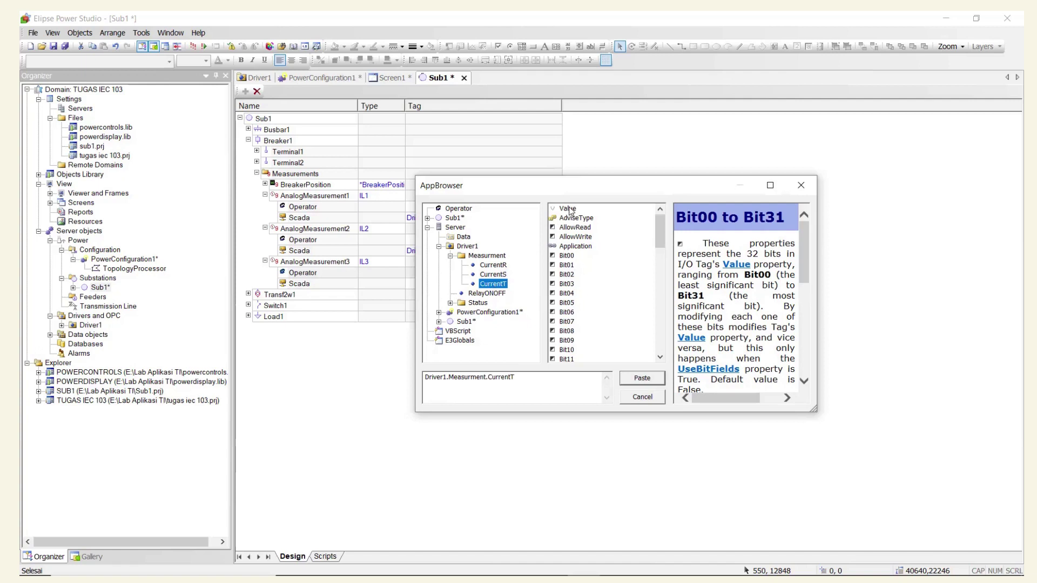
left_click(569, 209)
left_click(643, 379)
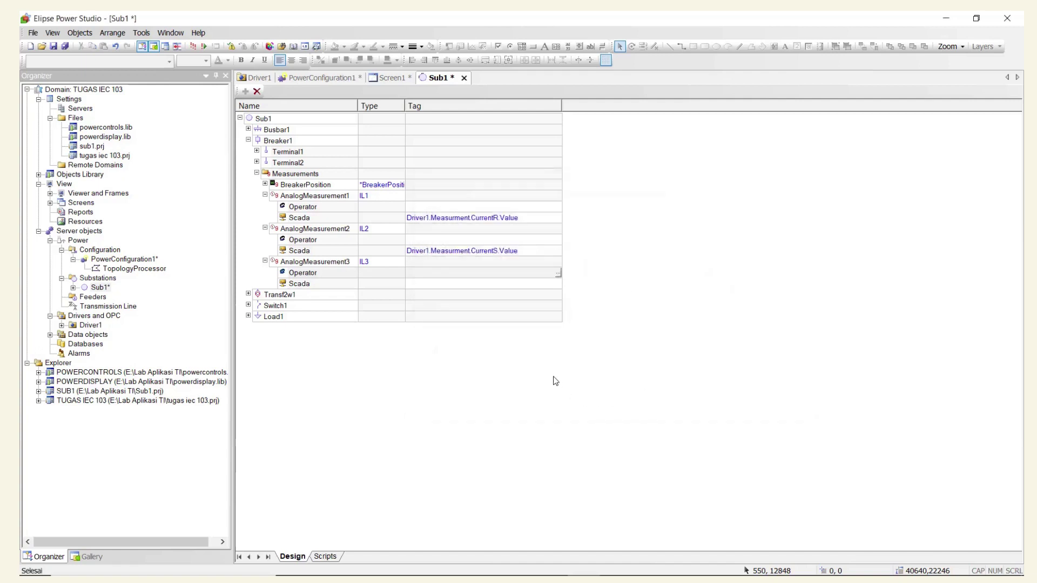
left_click(560, 276)
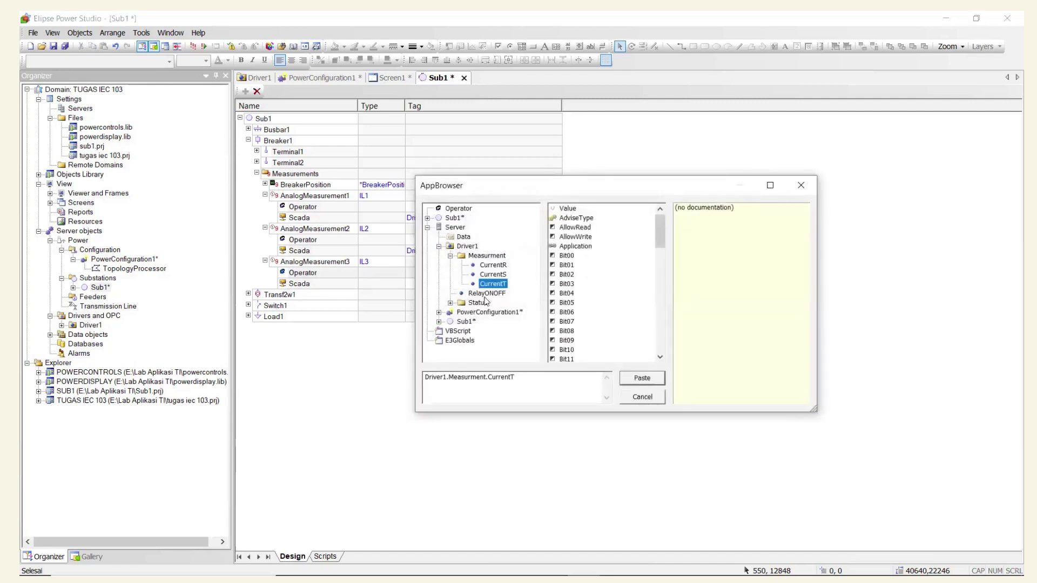
left_click(568, 209)
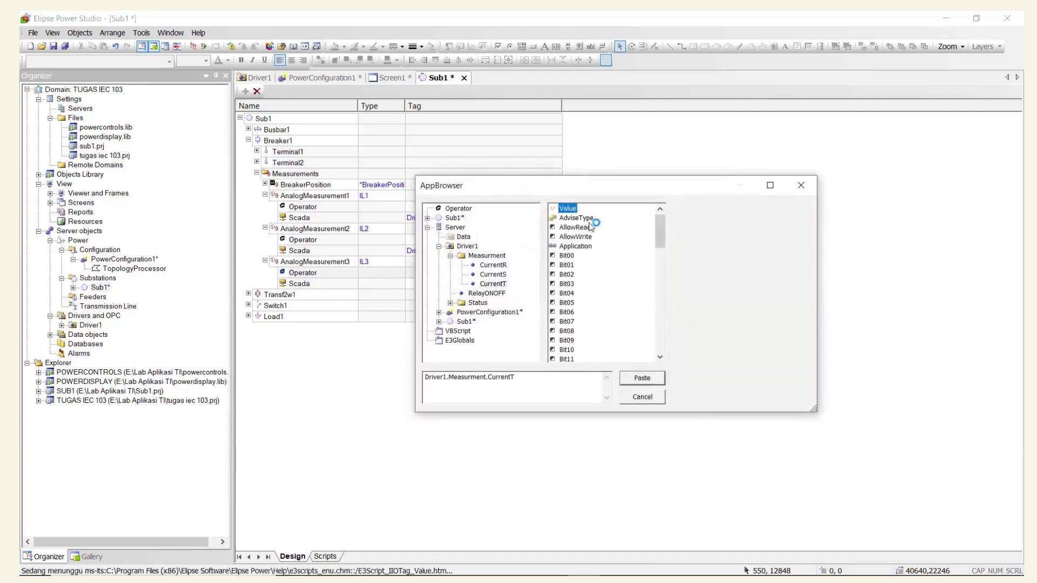
left_click(648, 379)
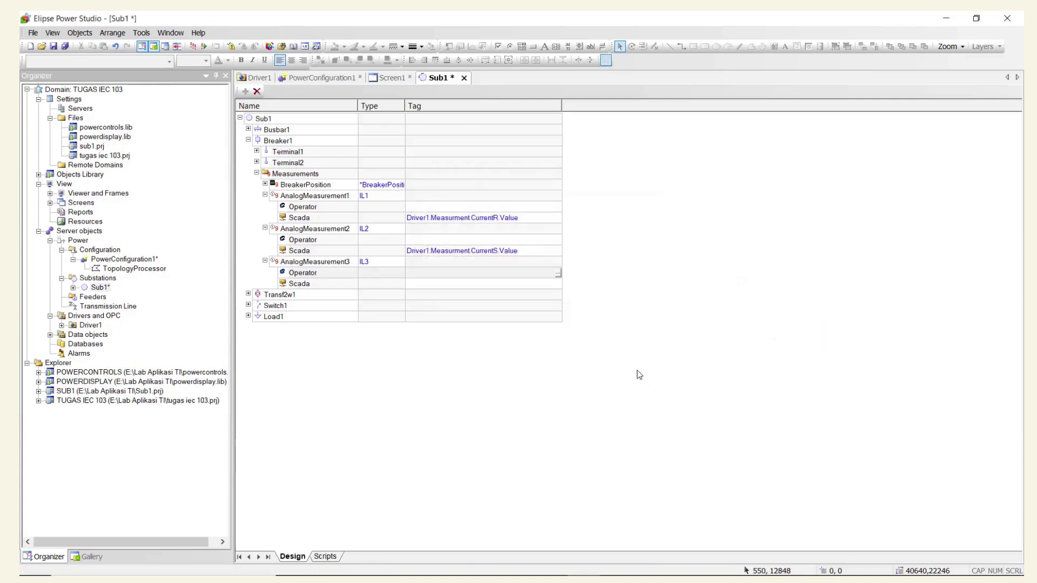
Assign Driver1.Measurment.CurrentT.Value as the tag of AnalogMeasurement3's Scada source.
left_click(382, 285)
left_click(558, 283)
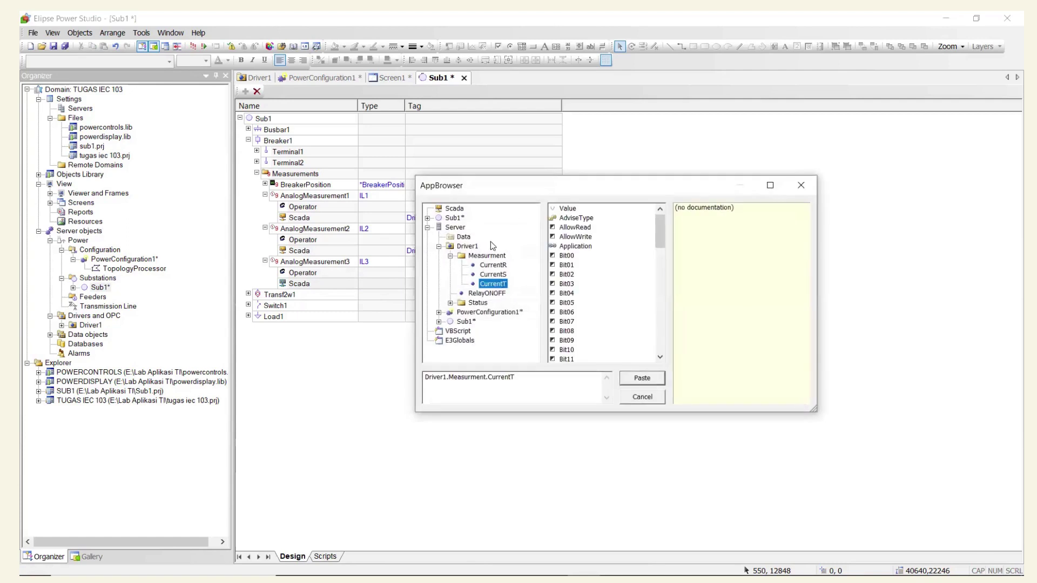
left_click(502, 284)
left_click(578, 209)
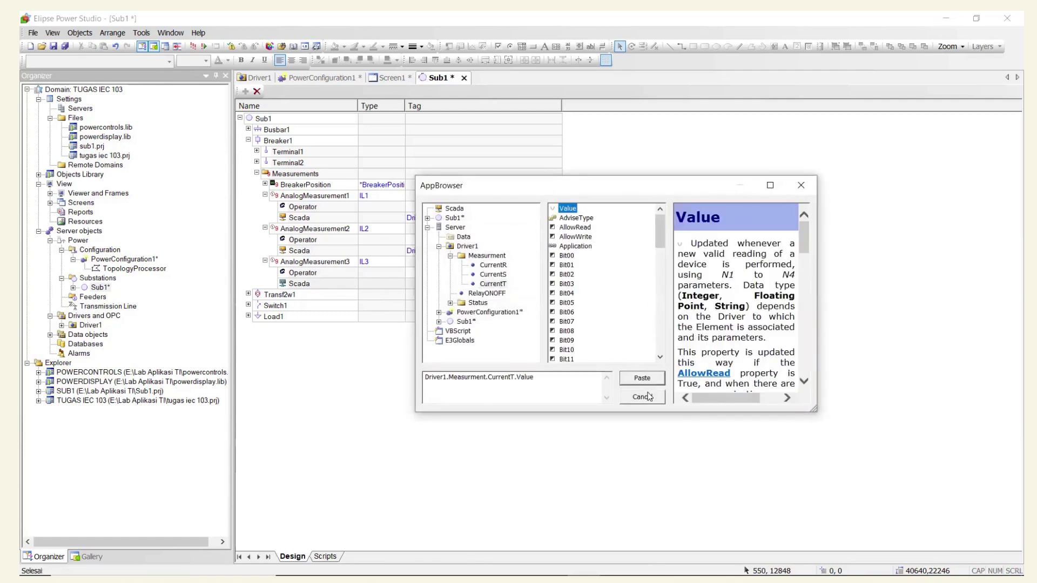
left_click(641, 380)
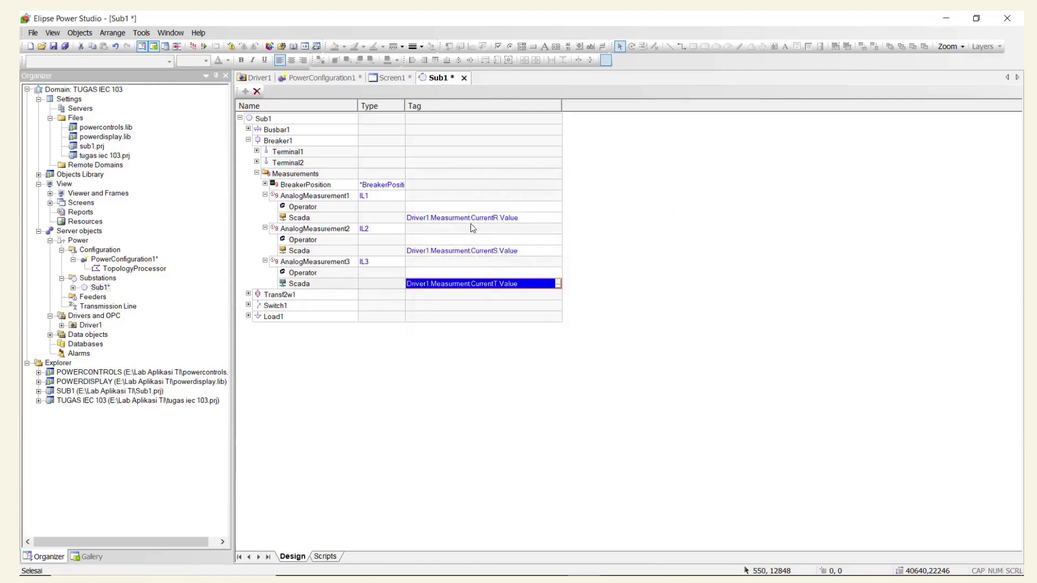
Switch to the Word guide and read step 19 on changing AnalogMeasurement1's Active Source property.
mouse_move(648, 575)
left_click(550, 571)
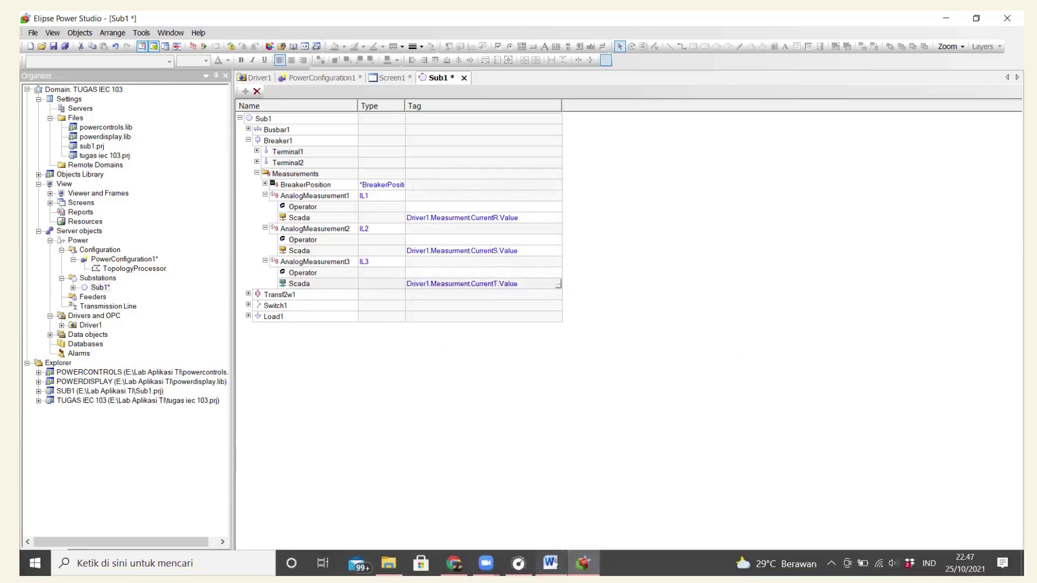
left_click_drag(1007, 306, 1006, 310)
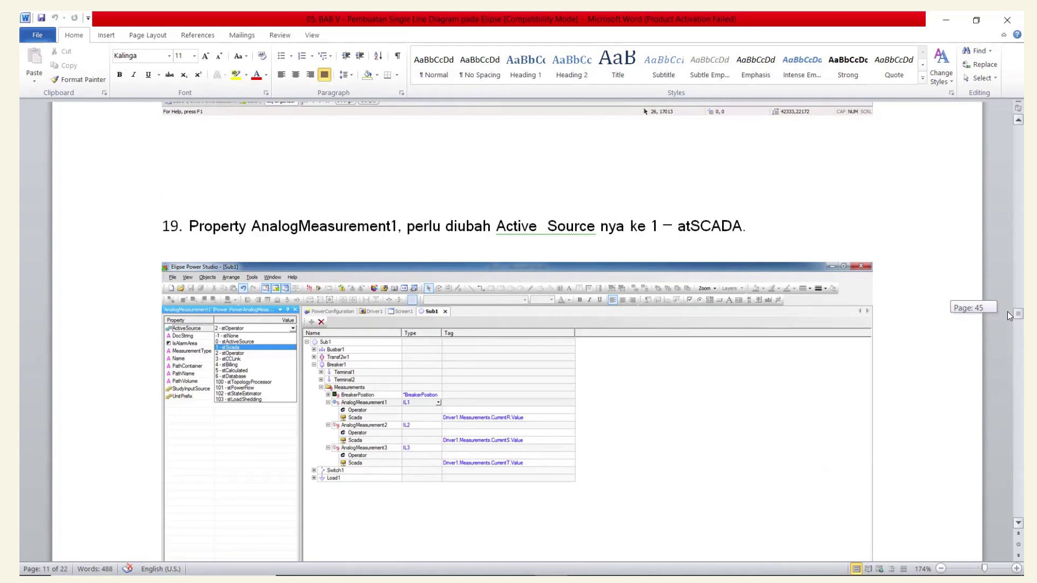
Switch to Elipse Power Studio and set AnalogMeasurement1's ActiveSource property to 1 - stScada.
left_click_drag(1007, 312, 1007, 314)
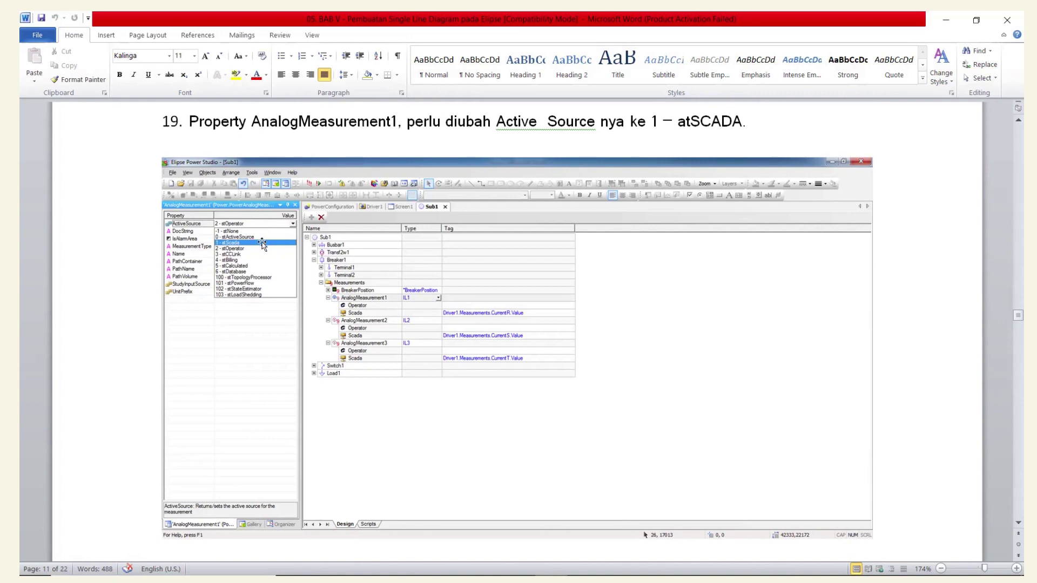
mouse_move(535, 576)
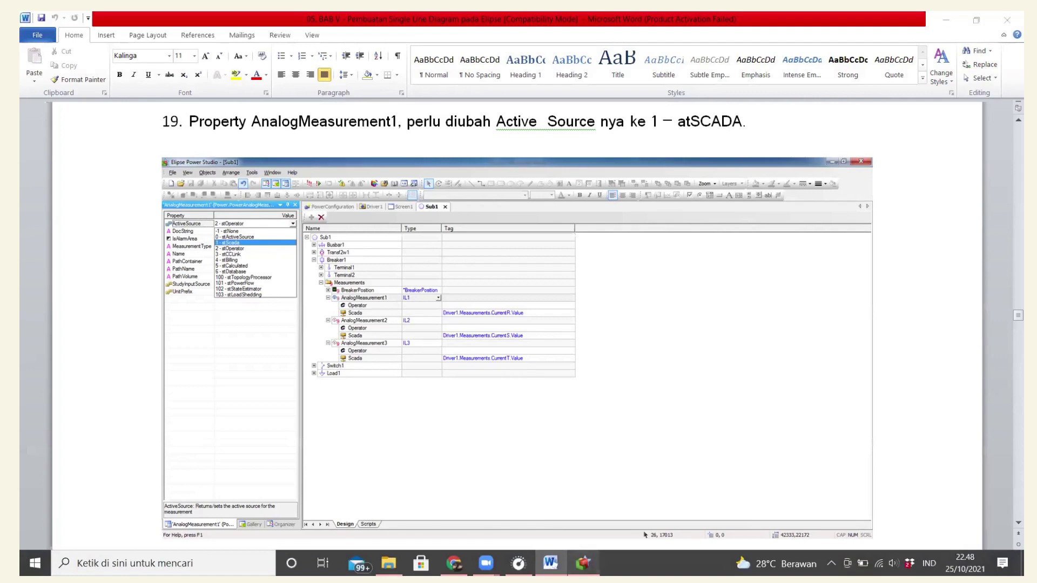
left_click(583, 563)
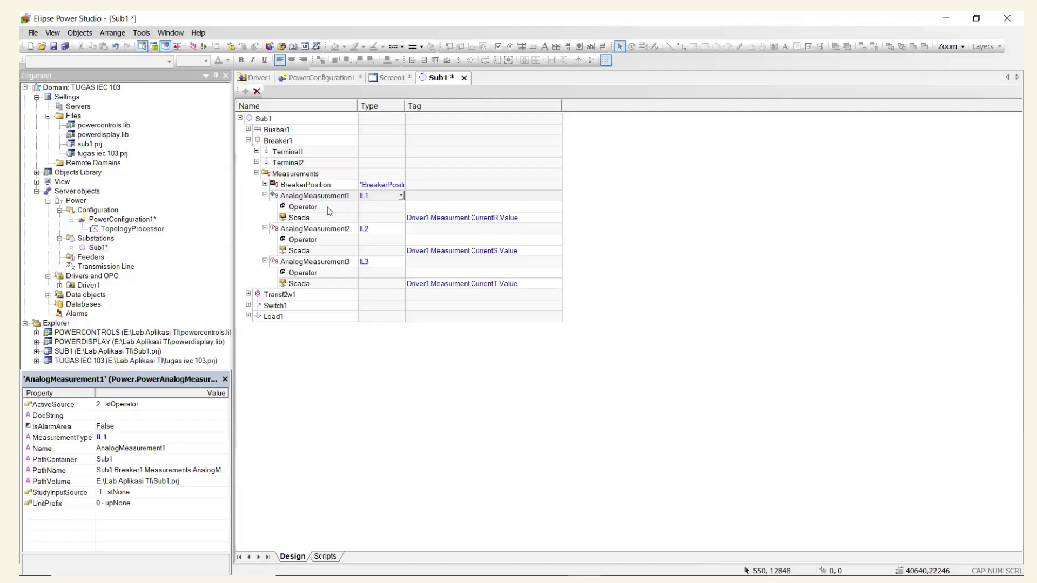
left_click(324, 196)
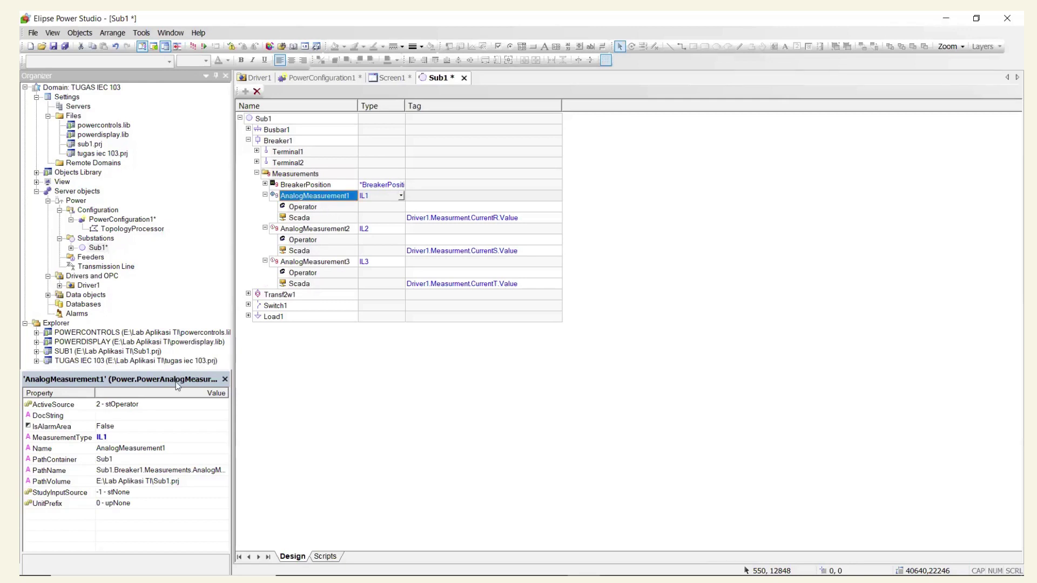
left_click(84, 406)
left_click(223, 405)
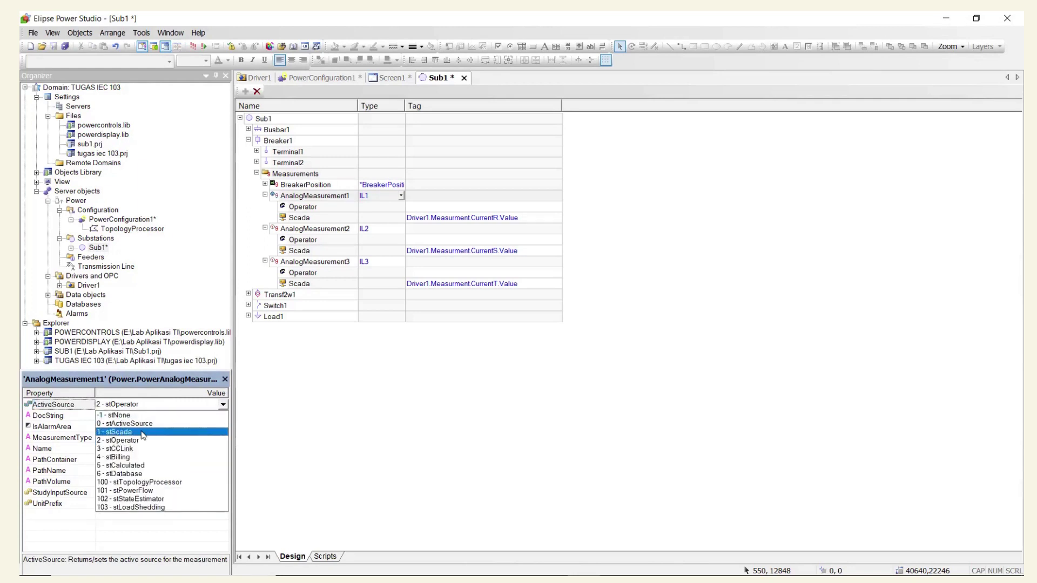
left_click(143, 435)
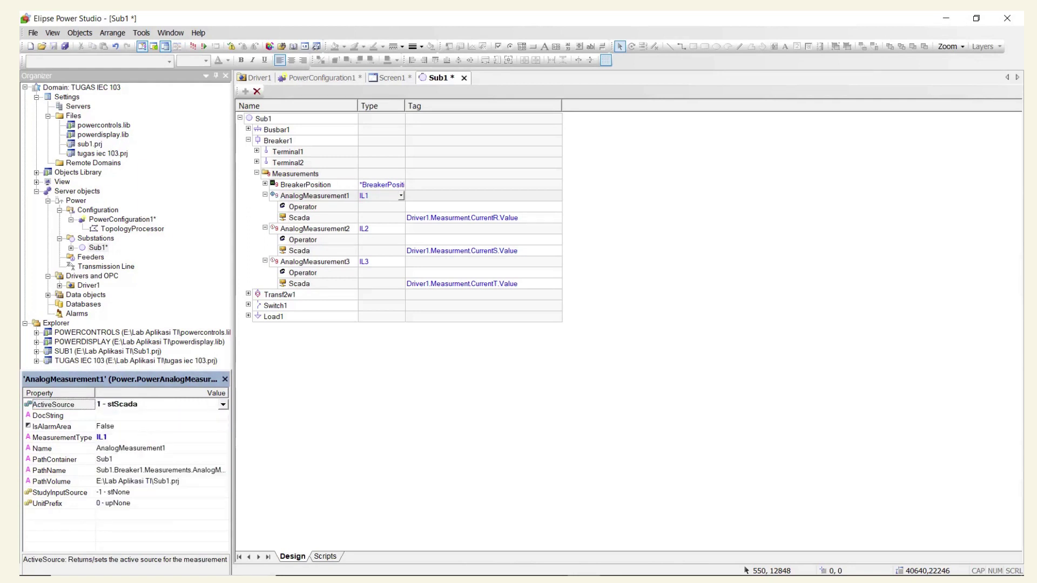
Switch to the Word guide and read steps 20 and 21 on the Active Source of the analog measurements.
left_click(551, 564)
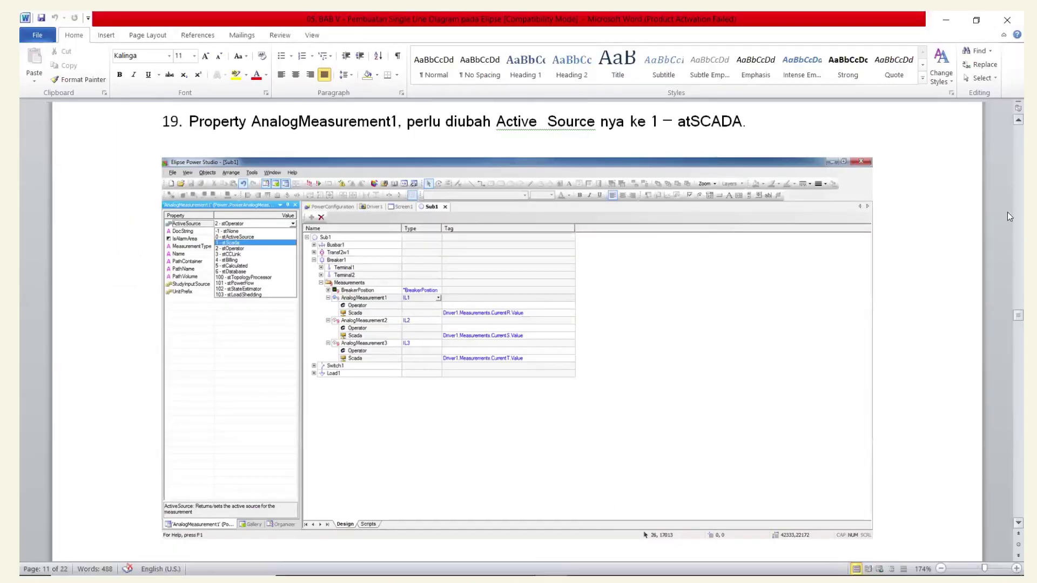
left_click_drag(1007, 315, 1007, 324)
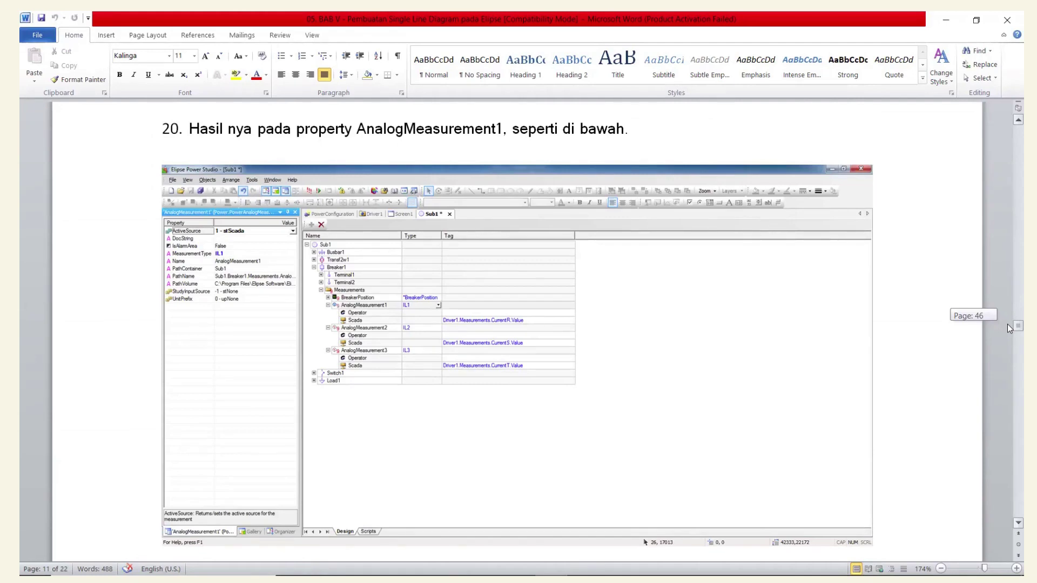
left_click_drag(1007, 324, 1008, 329)
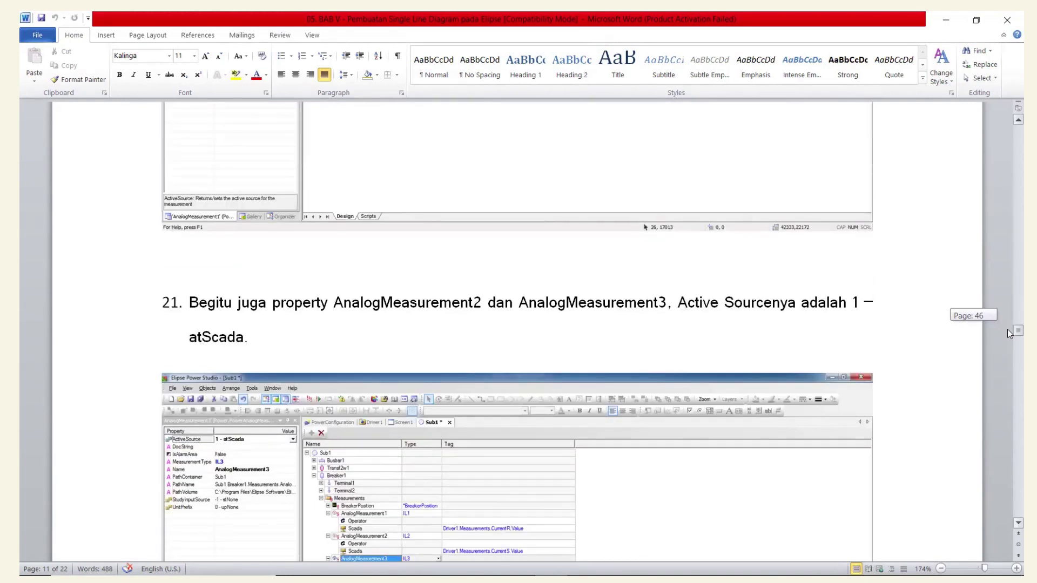
left_click_drag(1007, 329, 1006, 331)
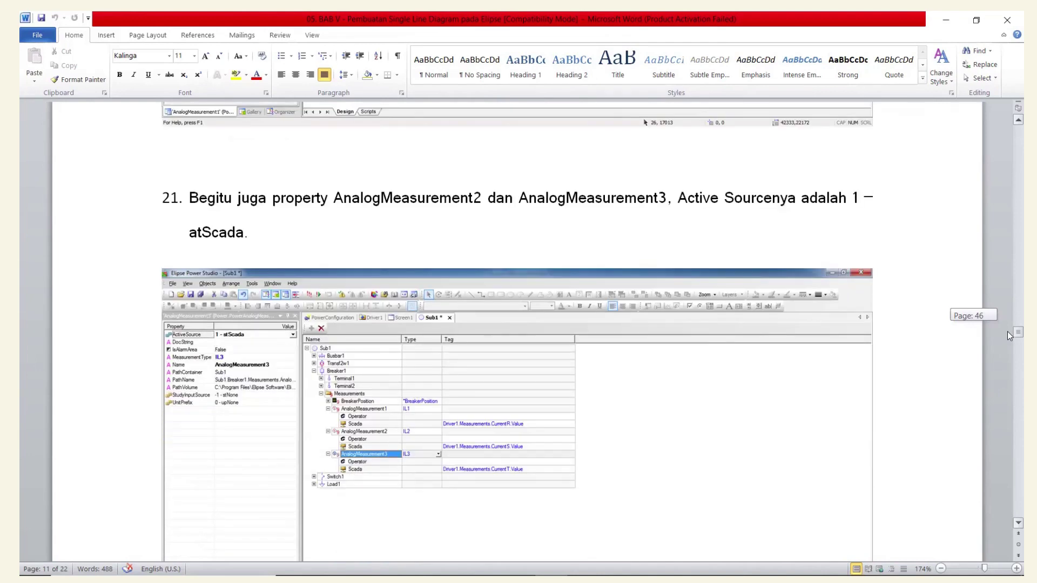
left_click_drag(1008, 333, 1008, 335)
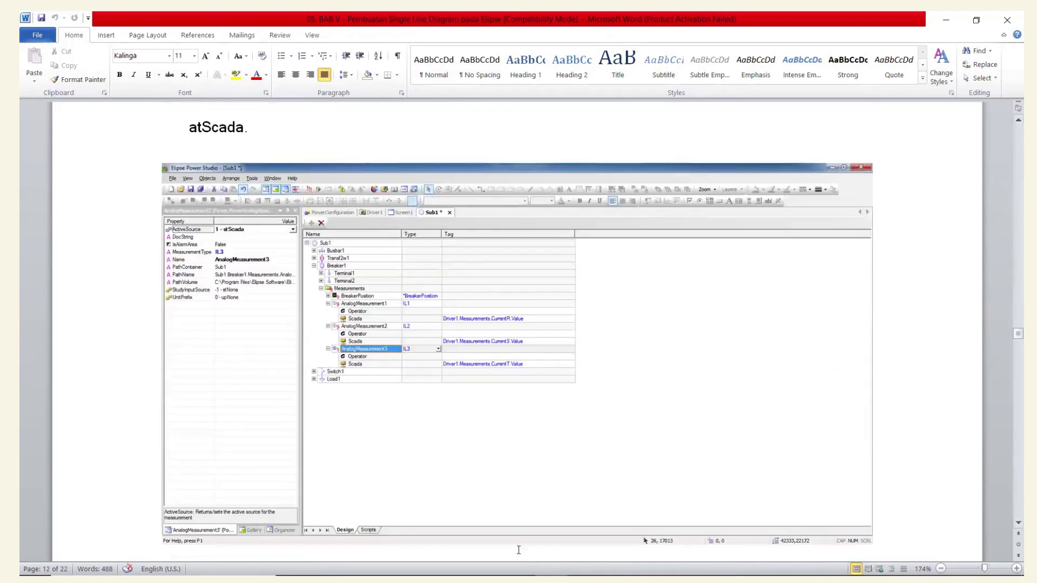
Switch to Elipse Power Studio and set the ActiveSource of AnalogMeasurement2 and AnalogMeasurement3 to 1 - stScada.
left_click(583, 563)
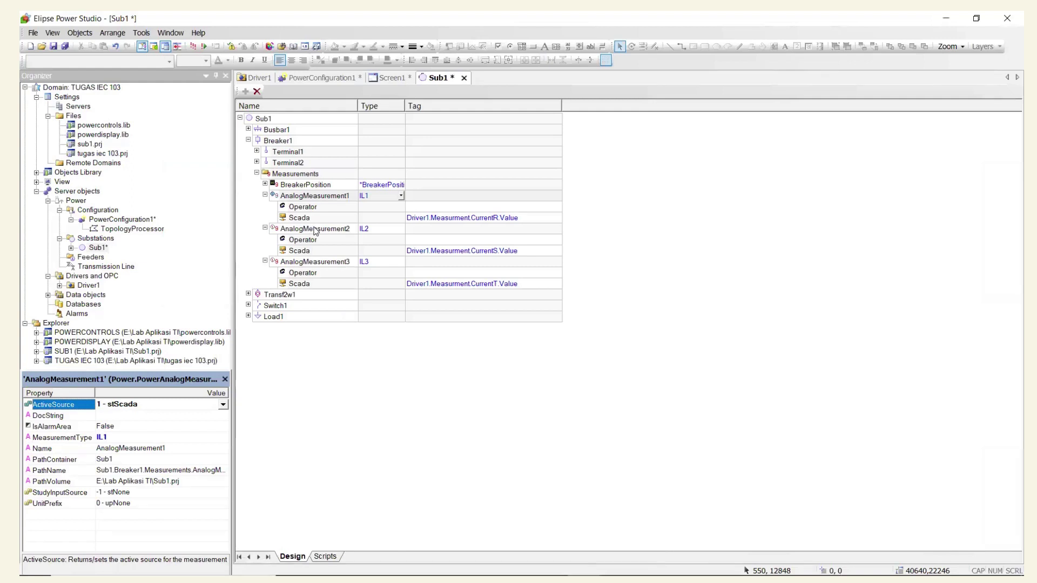
left_click(316, 229)
left_click(222, 405)
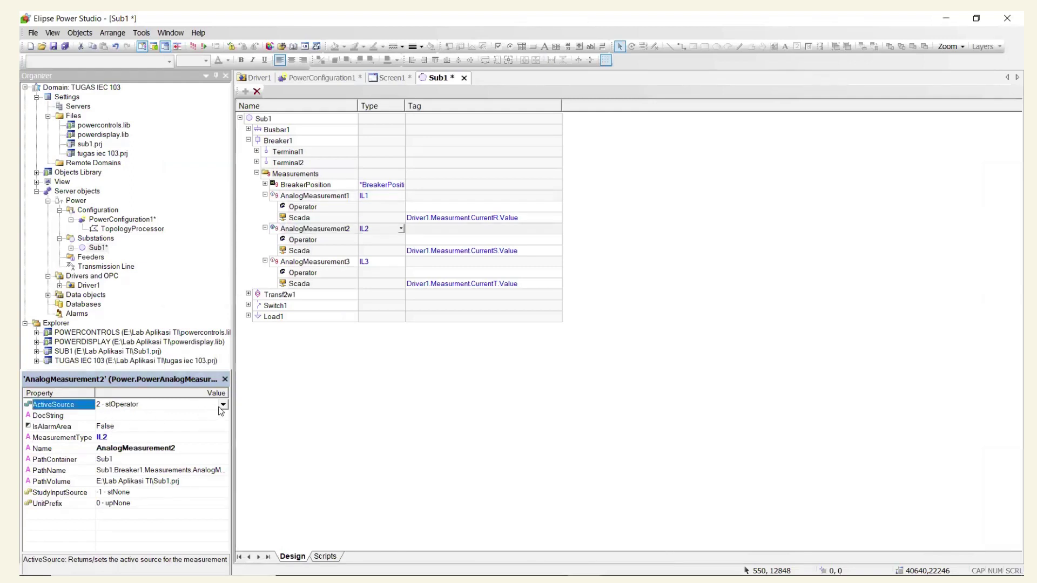
left_click(140, 430)
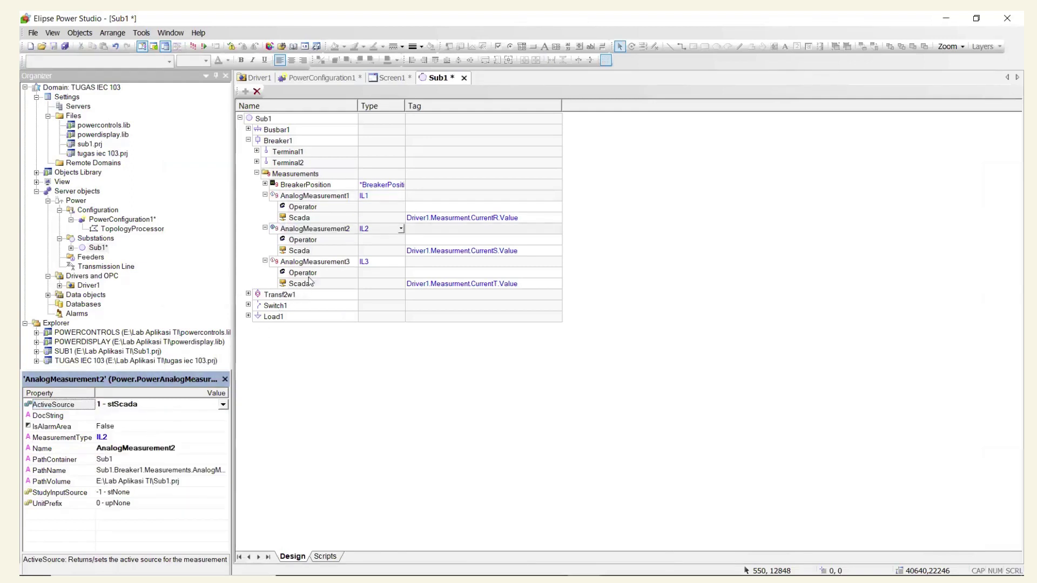
left_click(332, 263)
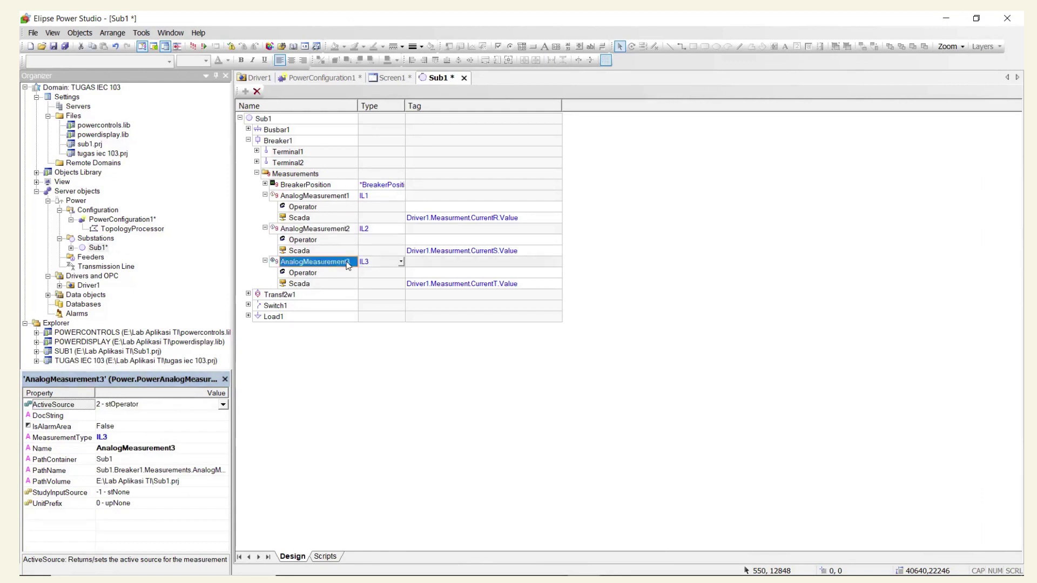
left_click(225, 405)
scroll(158, 445, "up", 3)
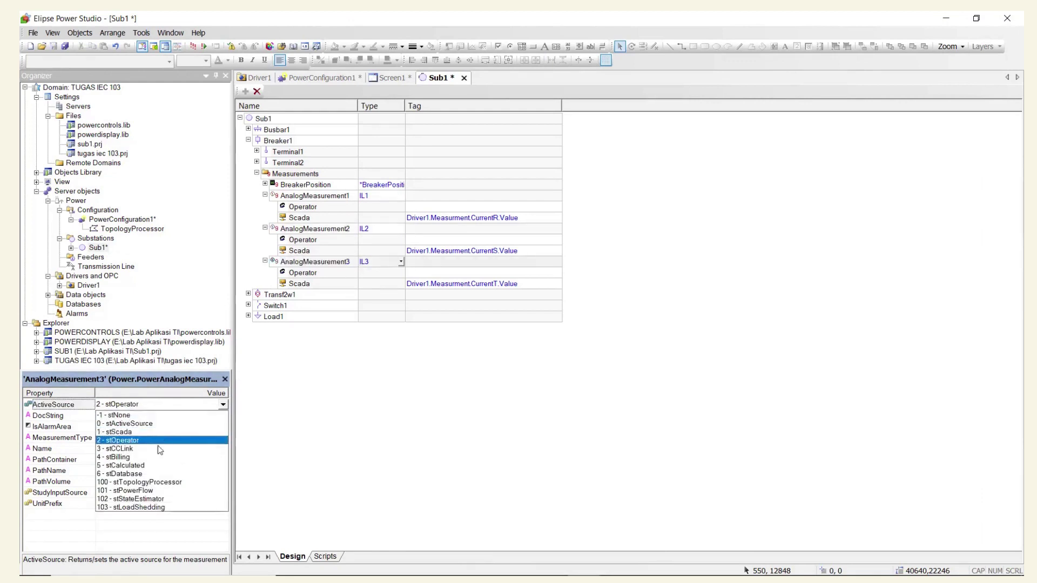
left_click(130, 432)
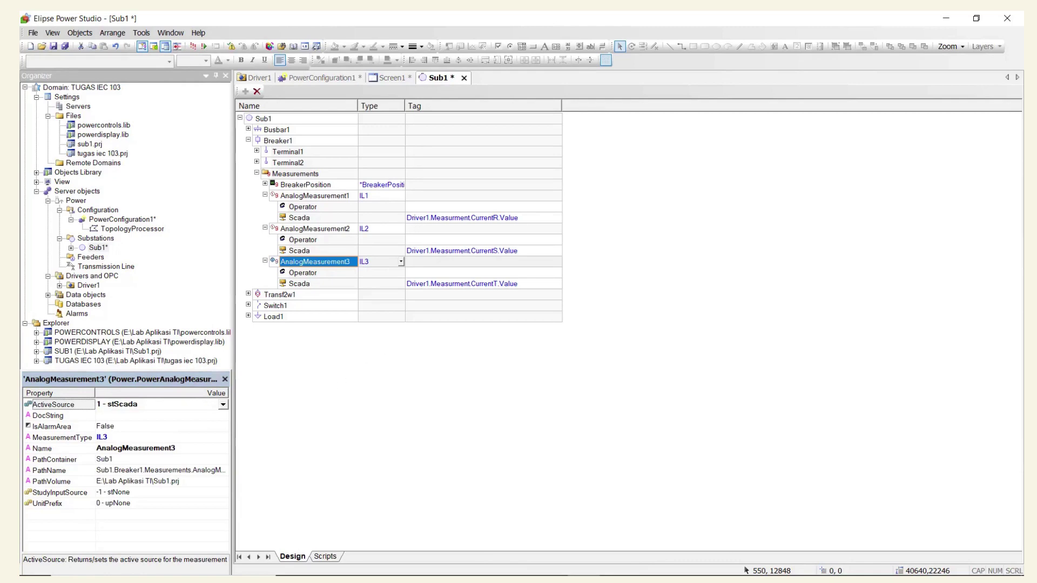
Switch to the Word guide and read steps 23 and 24 on making Screen1 the main screen through the Viewer.
left_click(550, 564)
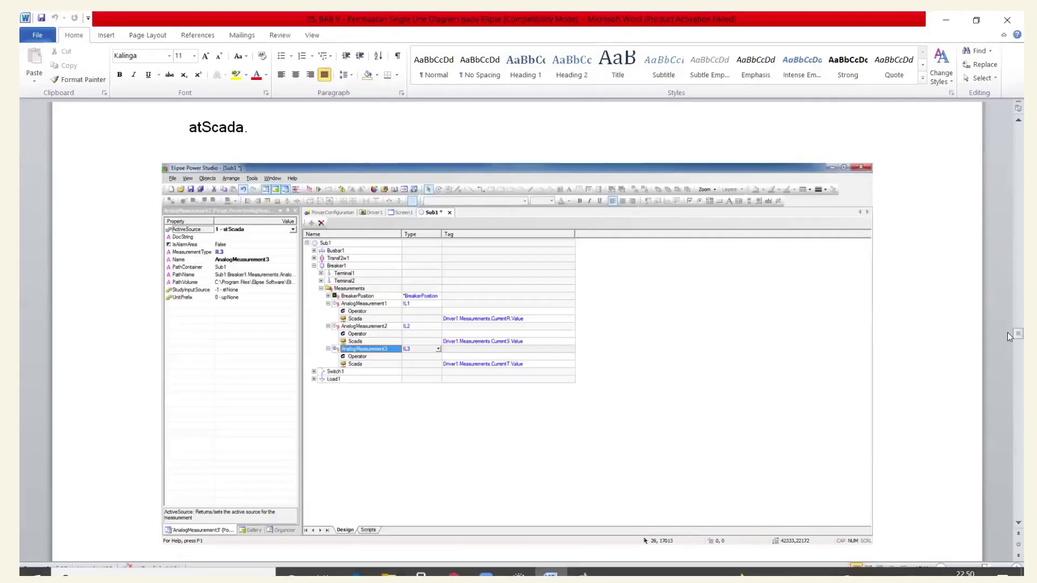
left_click_drag(1006, 335, 1008, 351)
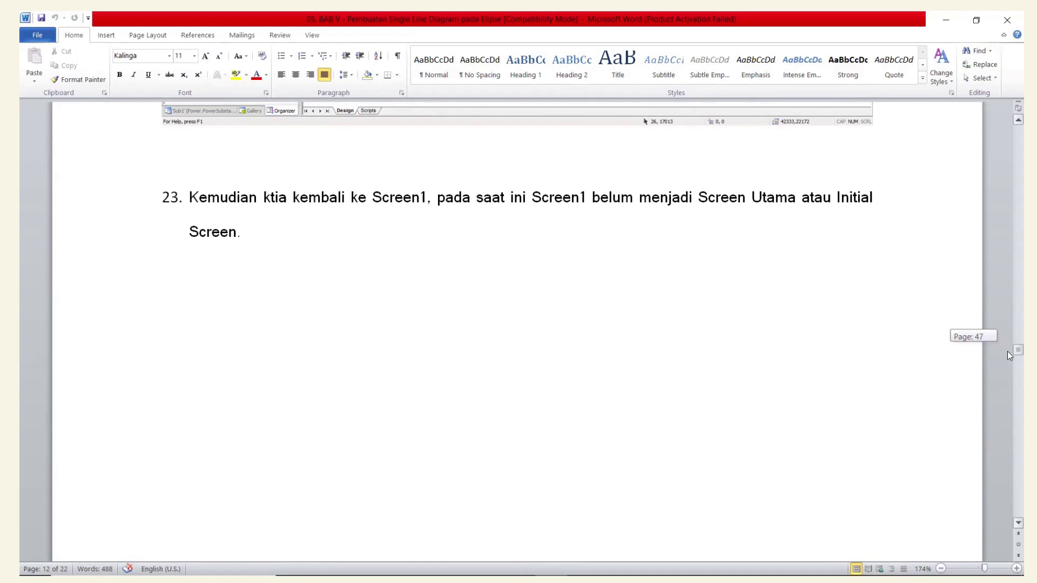
left_click_drag(1008, 352, 1007, 365)
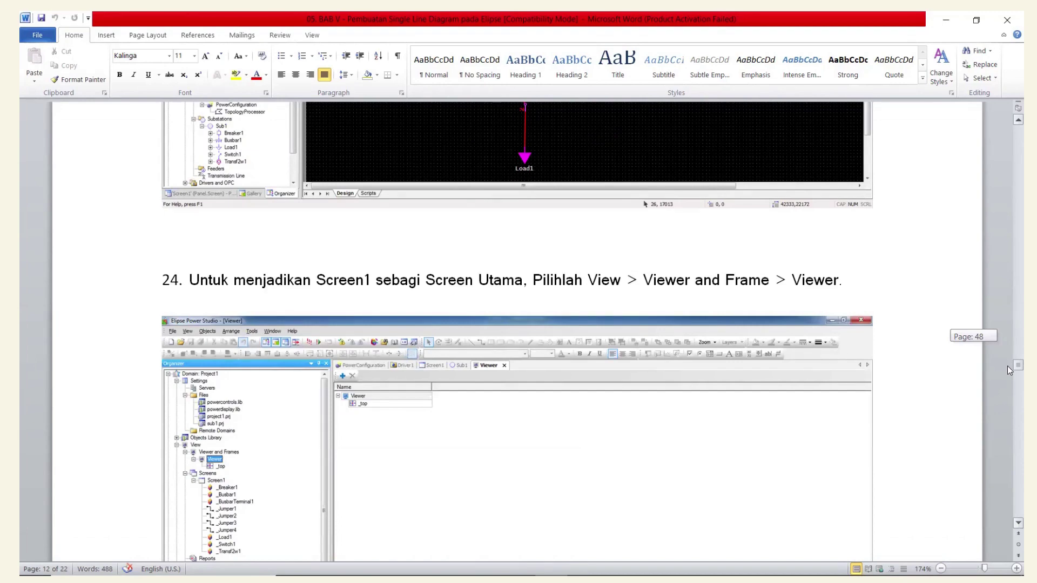
left_click_drag(1007, 367, 1006, 368)
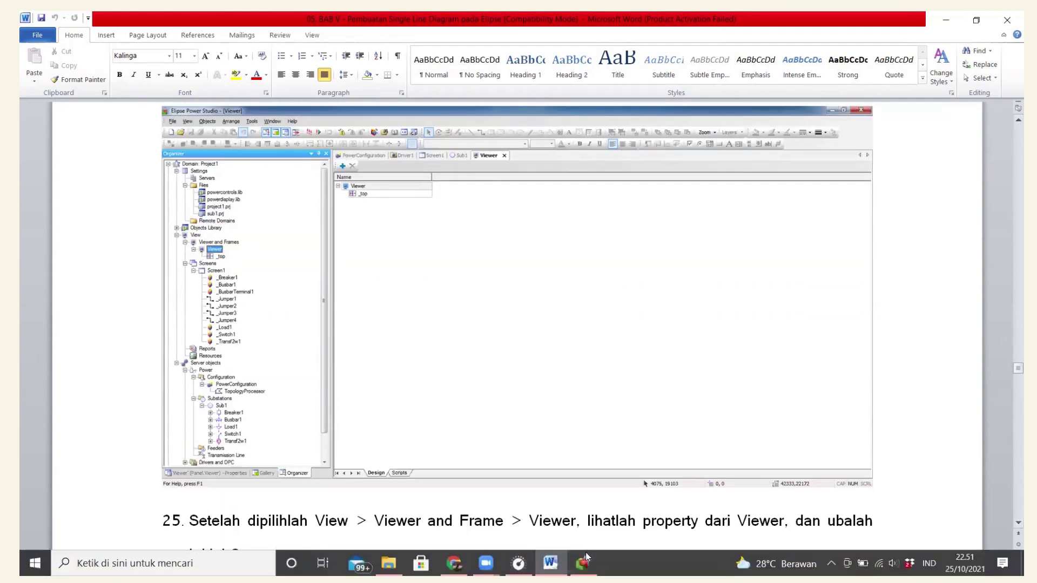
Switch to Elipse Power Studio, display Screen1, and open the Viewer object under Viewer and Frames.
left_click(583, 564)
left_click(374, 76)
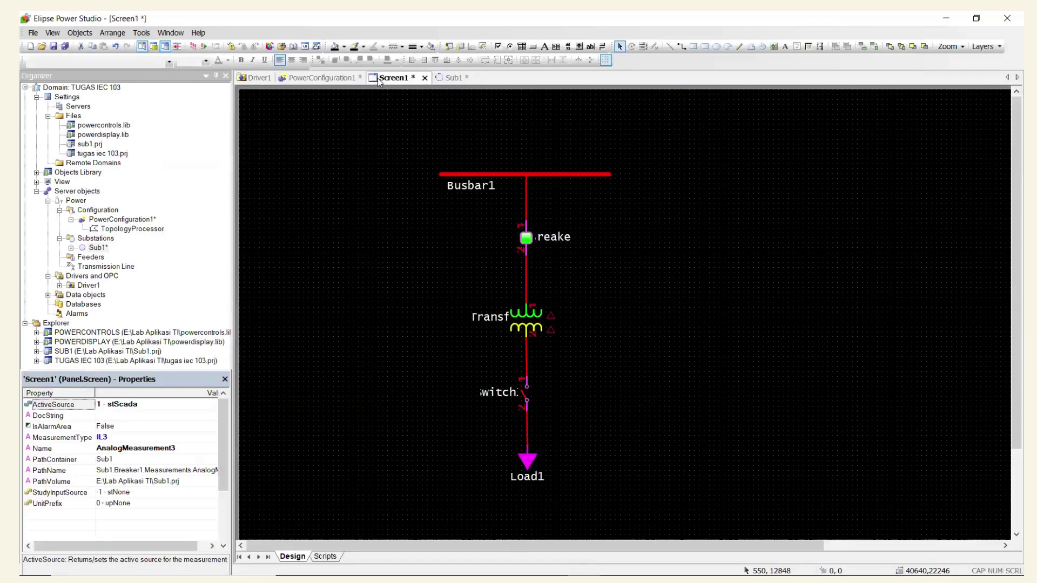
left_click(36, 182)
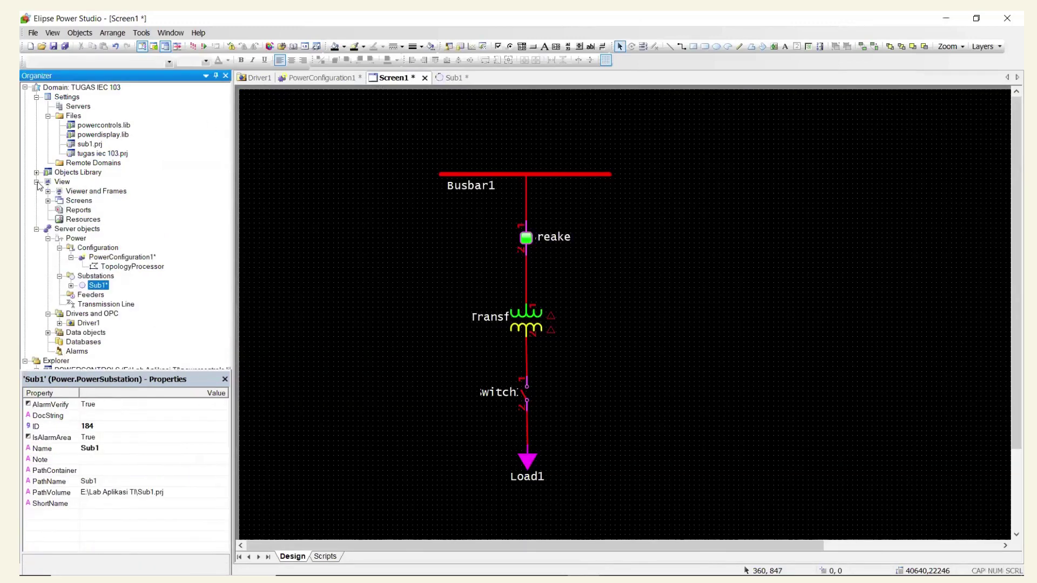
left_click(48, 192)
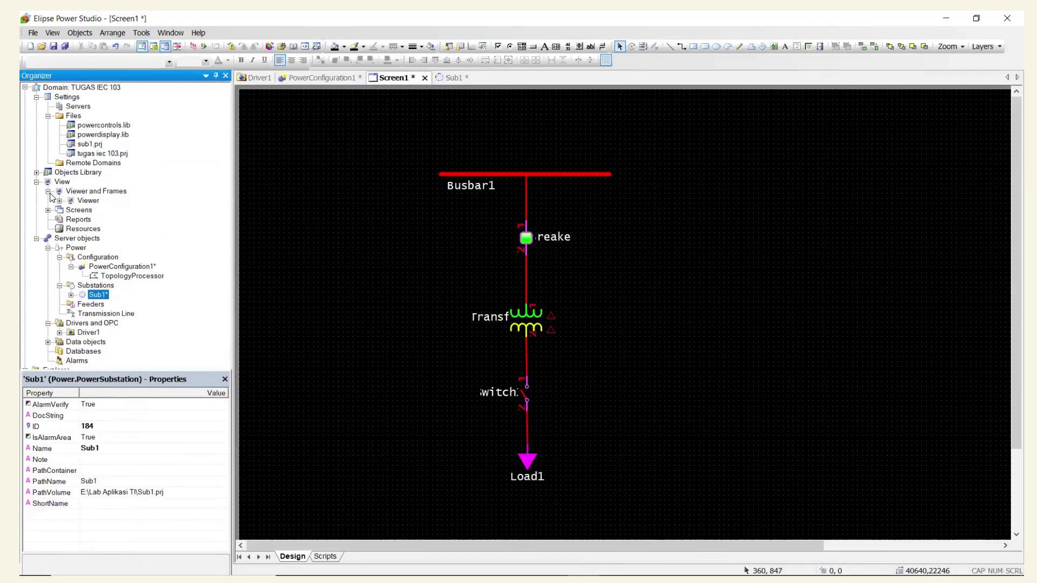
double_click(80, 202)
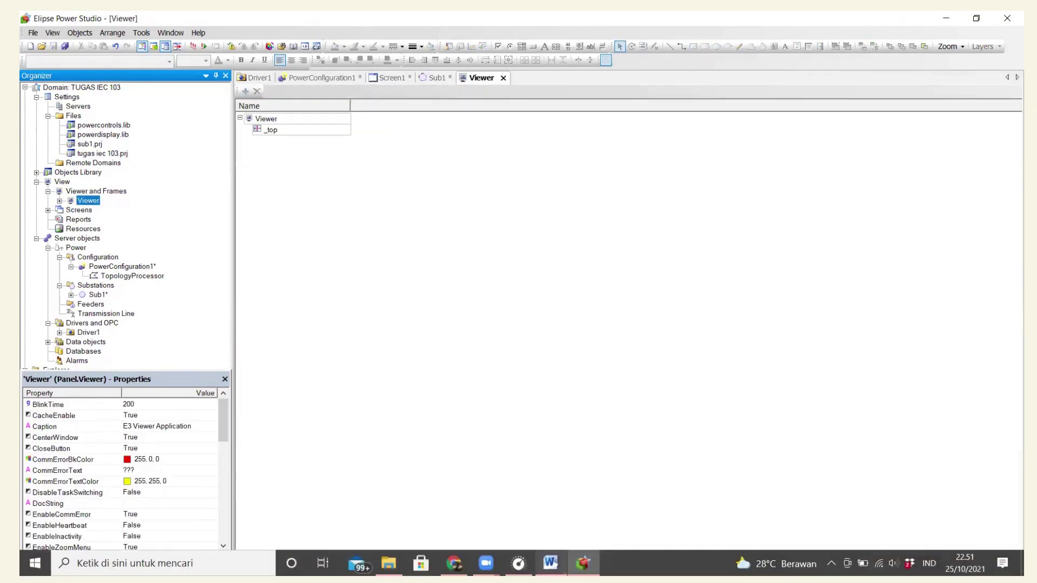
Switch to the Word guide and read steps 25 and 26 on changing the Viewer's Initial Screen.
left_click(550, 563)
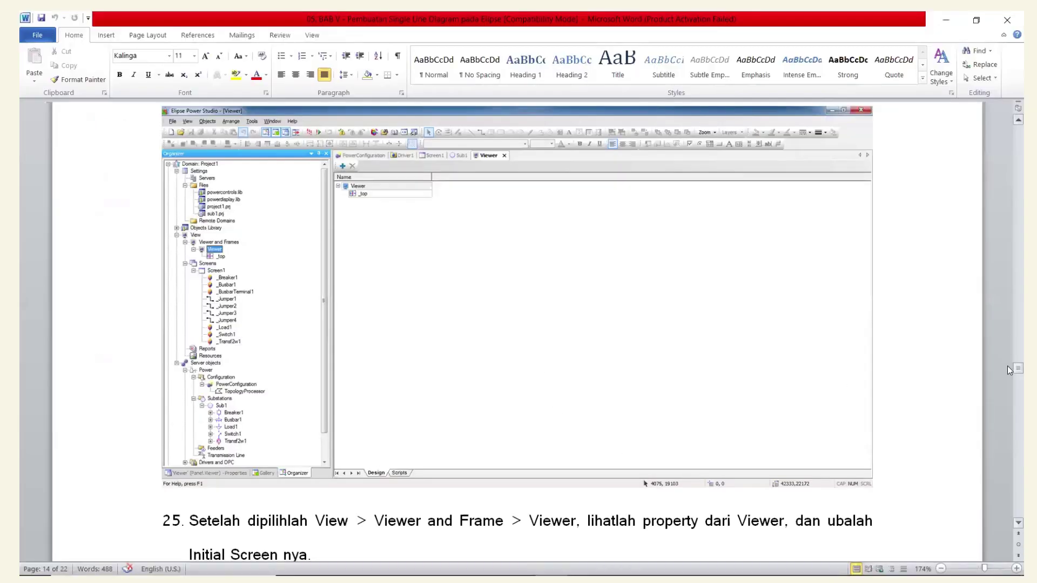
scroll(1007, 370, "down", 6)
scroll(1007, 372, "up", 3)
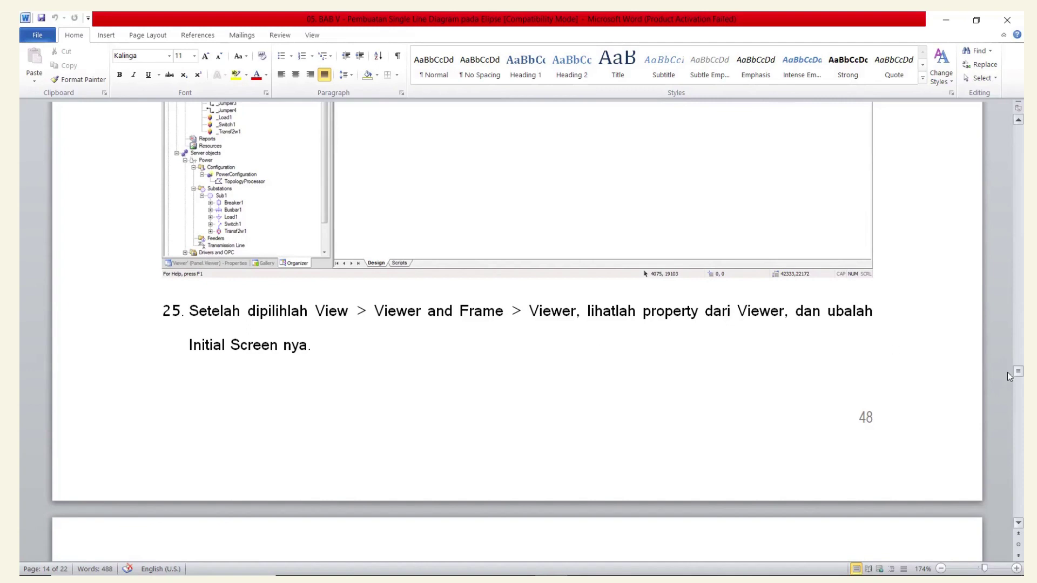
left_click_drag(1007, 372, 1007, 378)
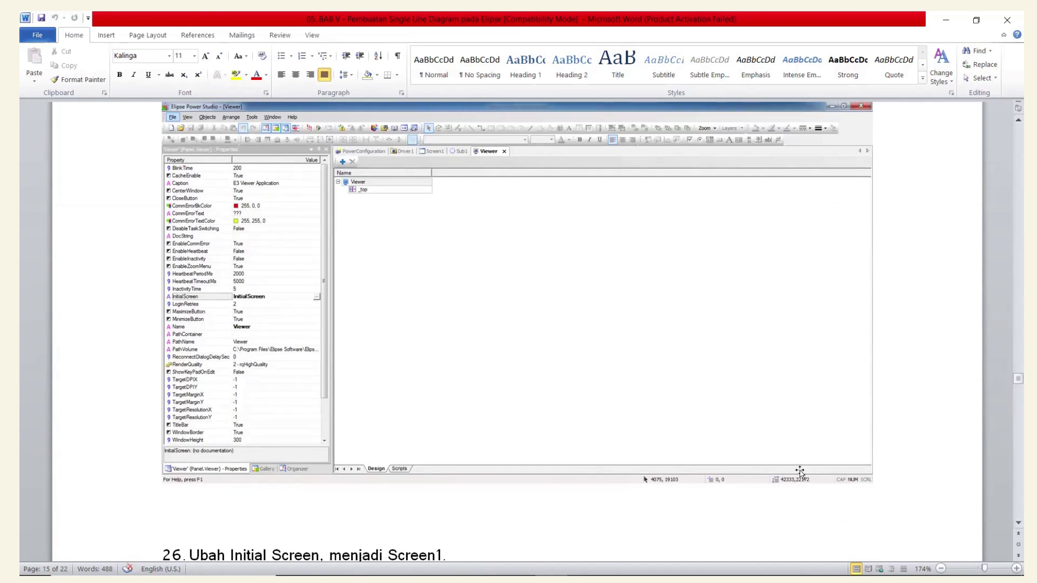
left_click_drag(1007, 381, 1007, 386)
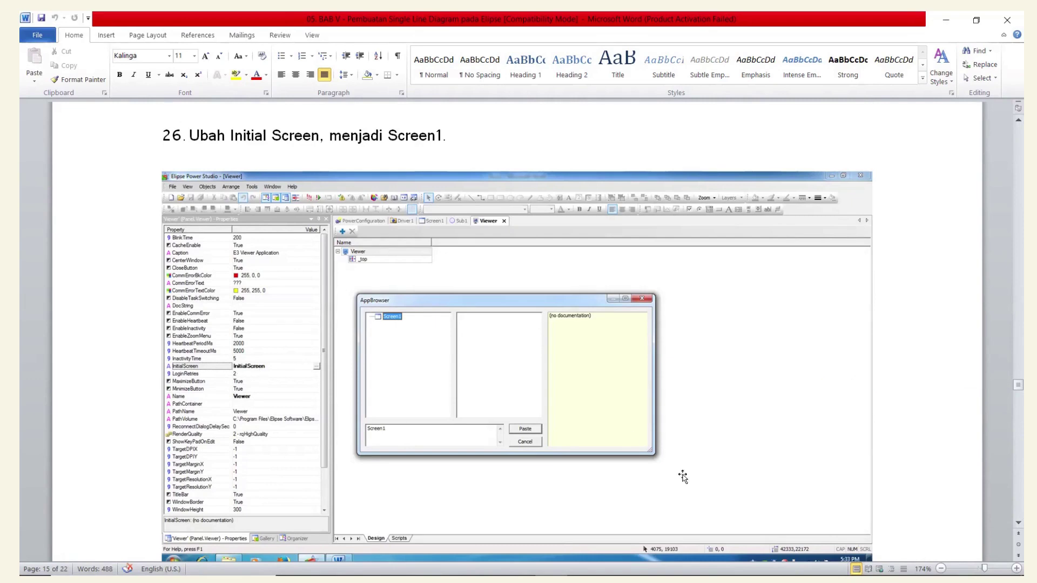
Switch to Elipse Power Studio and choose Screen1 in the AppBrowser for the Viewer's InitialScreen property.
mouse_move(690, 556)
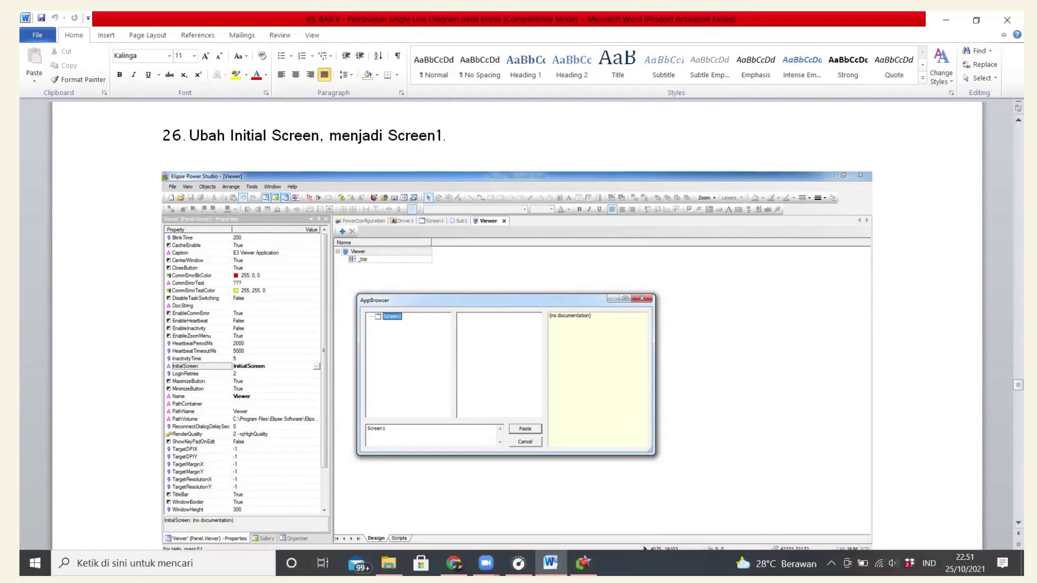
left_click(582, 564)
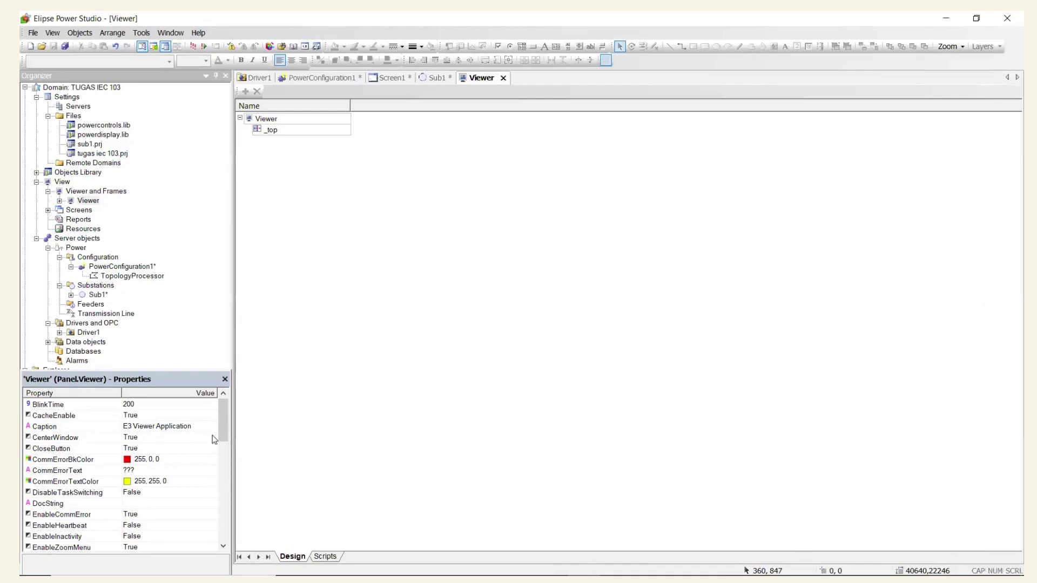
left_click_drag(221, 428, 221, 458)
left_click(138, 505)
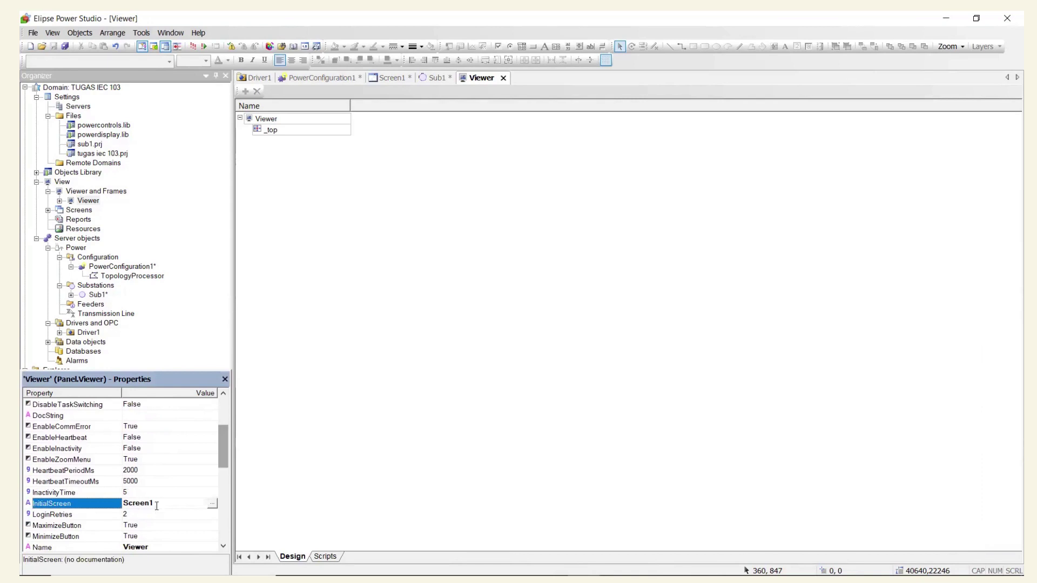
left_click(213, 504)
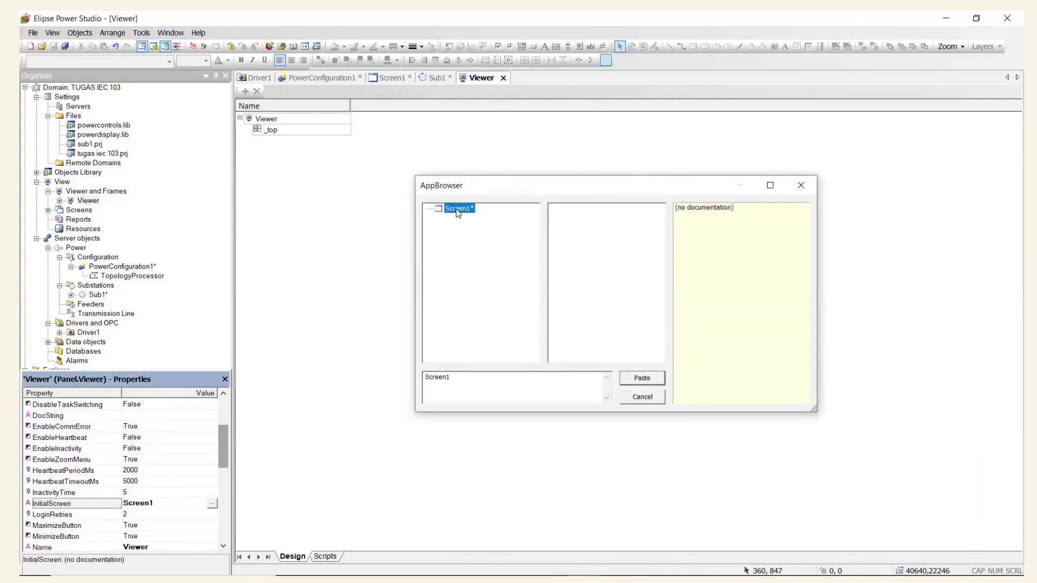
Switch to the Word guide and read step 28 on running the domain for a test.
left_click(550, 566)
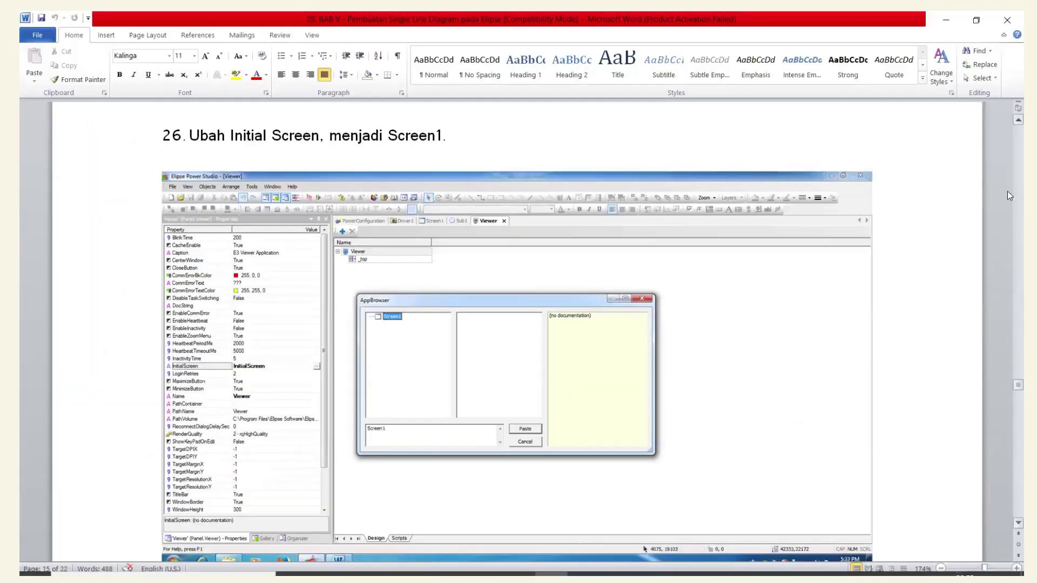
left_click_drag(1007, 390, 1007, 401)
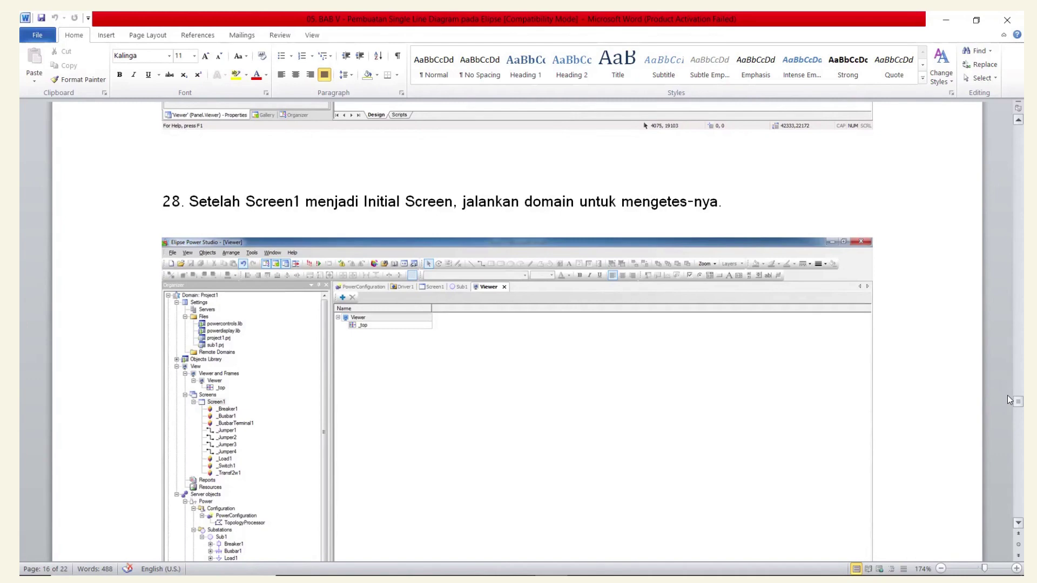
Switch to Elipse Power Studio and paste Screen1 from the AppBrowser into the Viewer's InitialScreen property.
left_click_drag(1008, 399, 1007, 398)
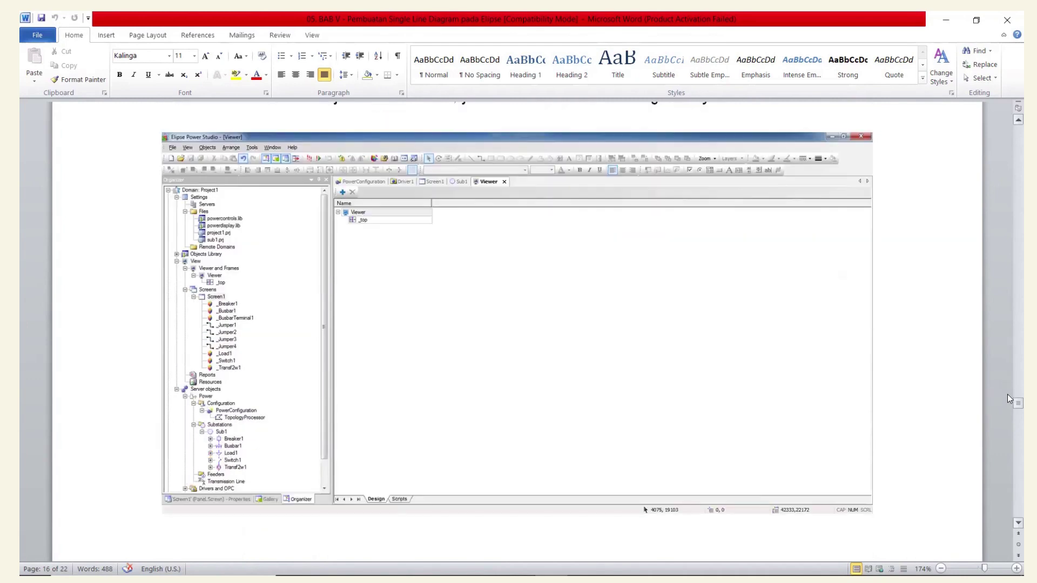
mouse_move(388, 563)
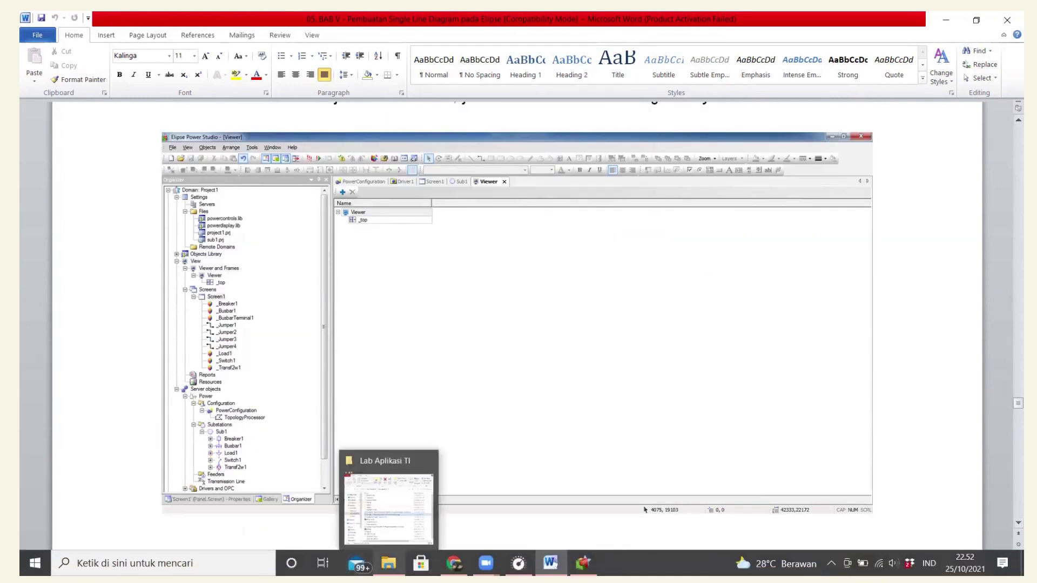
left_click(441, 470)
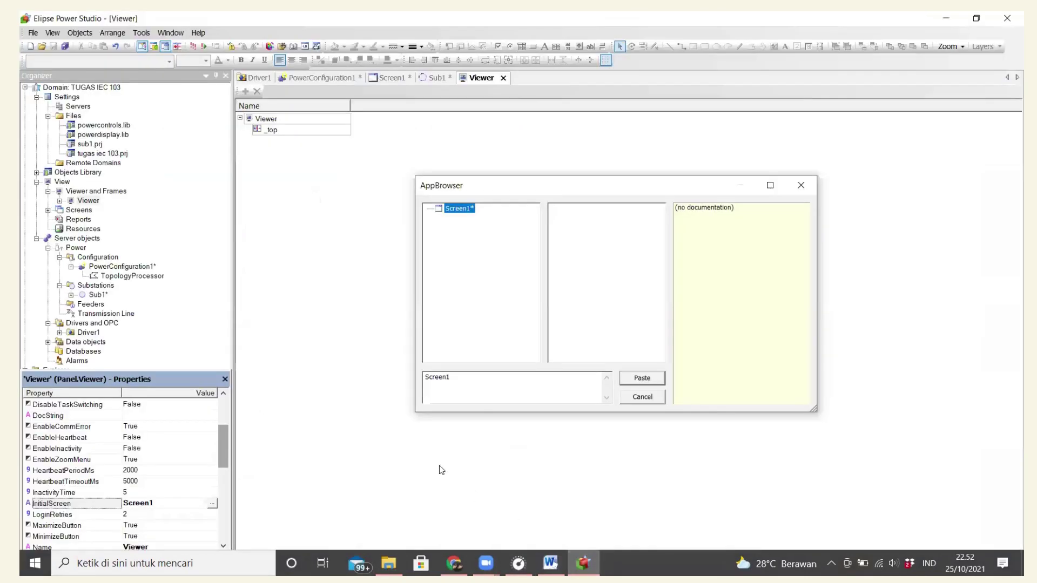
left_click(642, 378)
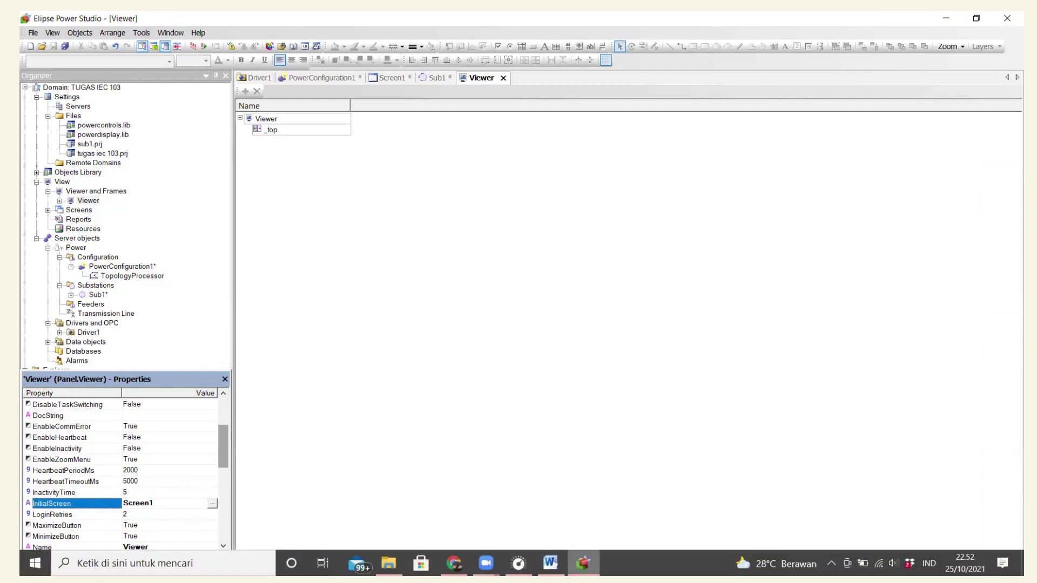
Check the Word guide's figure of the running diagram, and switch to Elipse Power Studio to inspect the Viewer and _top properties.
left_click(550, 563)
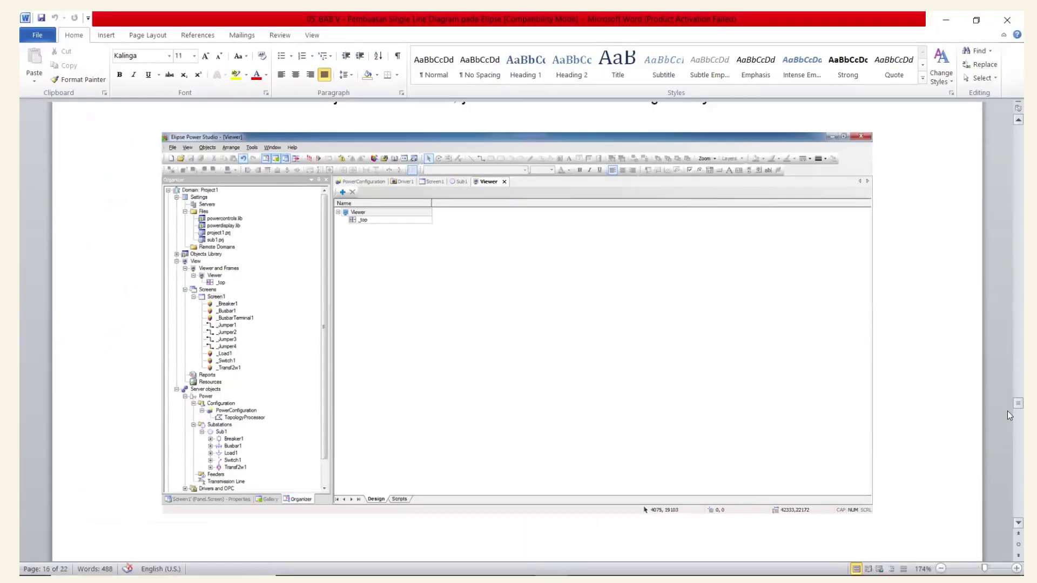
mouse_move(1007, 411)
left_mouse_down()
mouse_move(1007, 401)
mouse_move(1007, 413)
left_mouse_up()
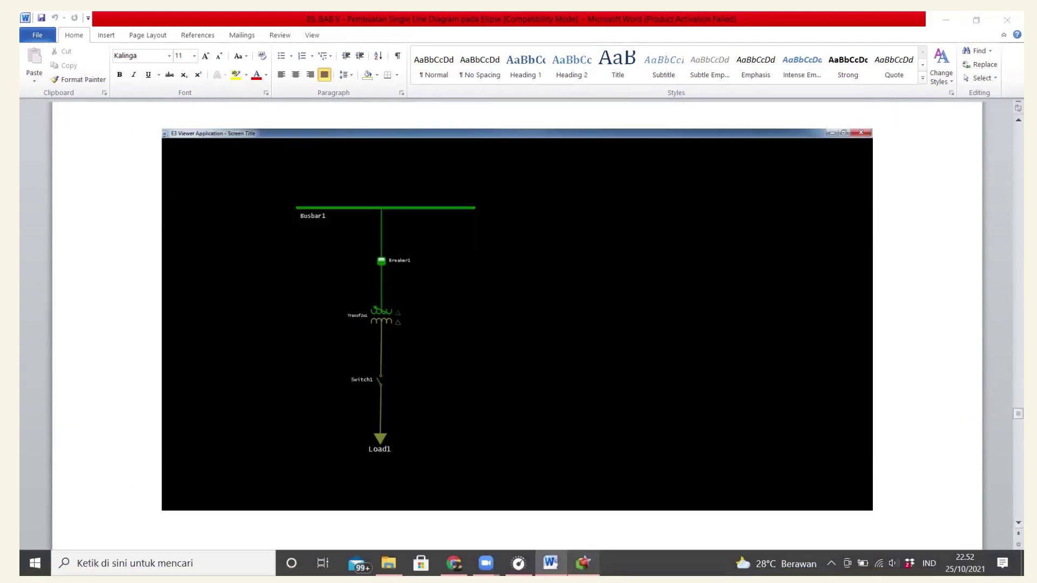
left_click(582, 563)
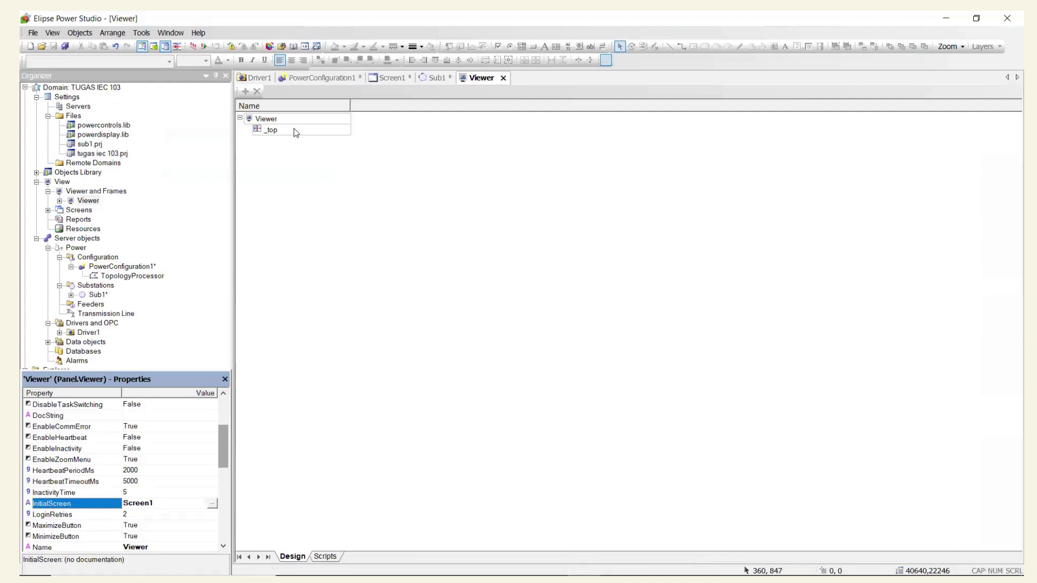
left_click(296, 131)
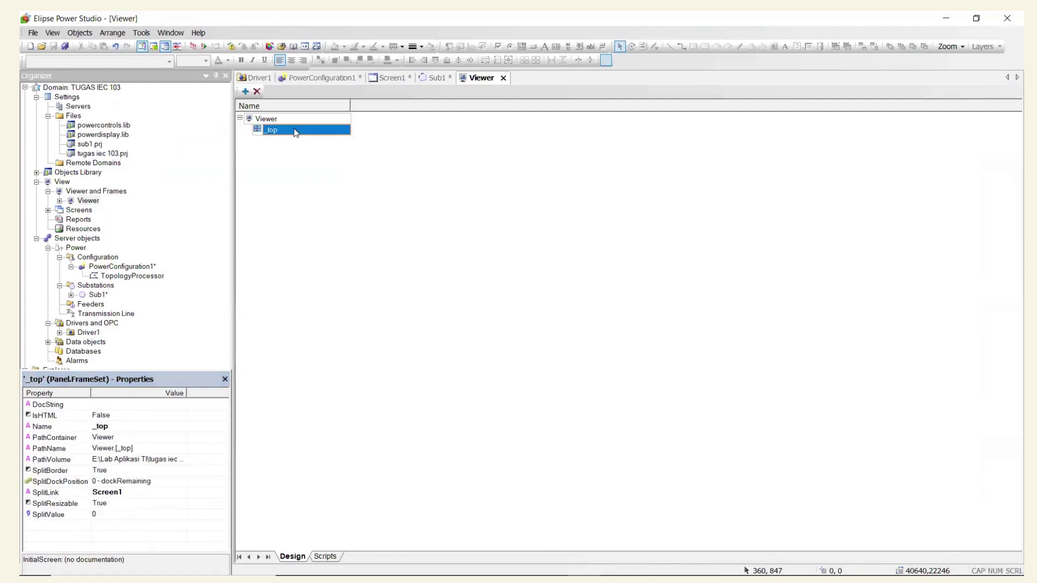
left_click(249, 120)
left_click(257, 131)
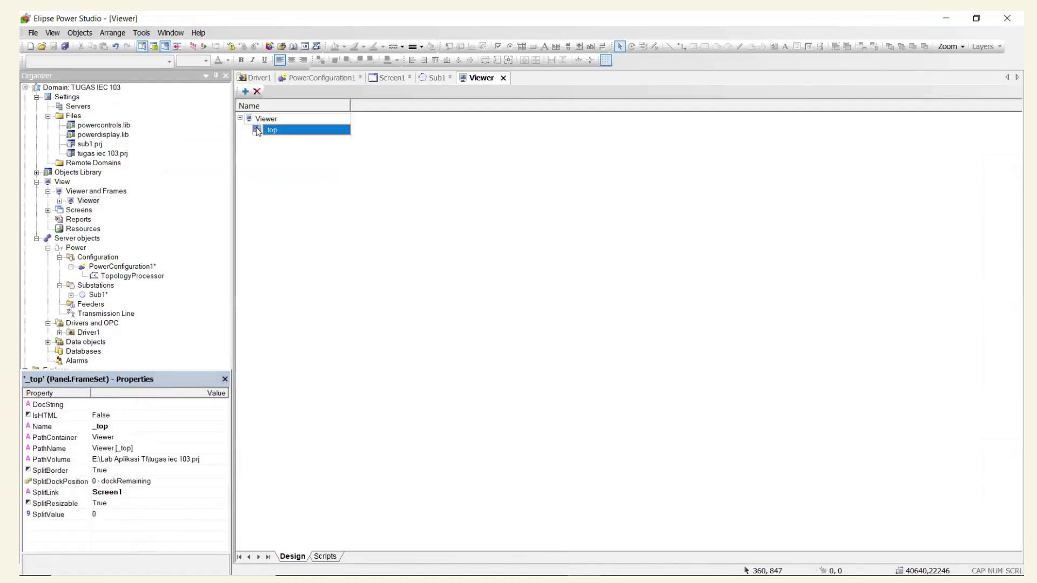
left_click(269, 131)
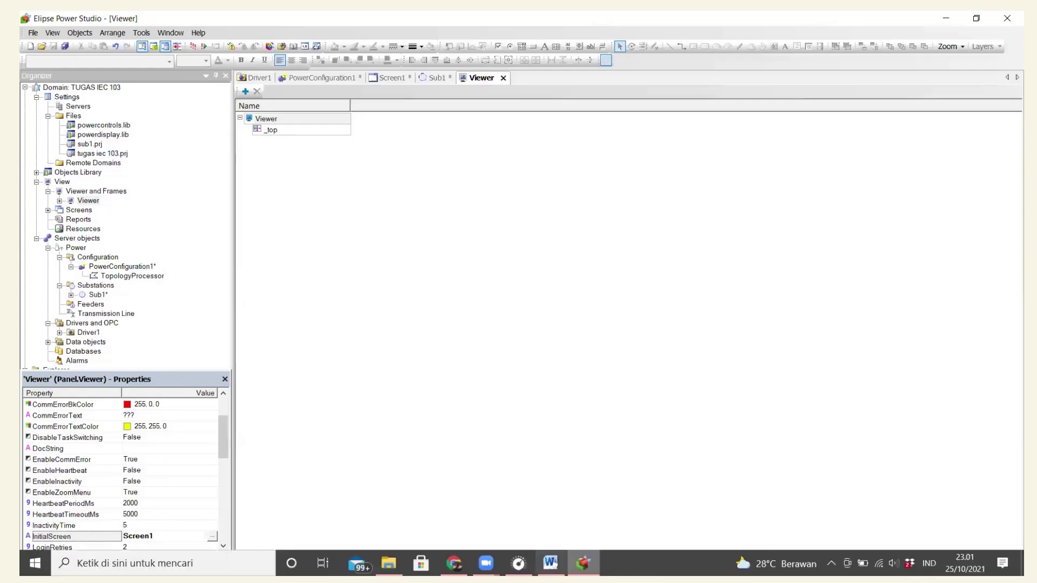
Reread step 28 in the Word guide, and return to Elipse Power Studio to run the domain for a test.
left_click(550, 563)
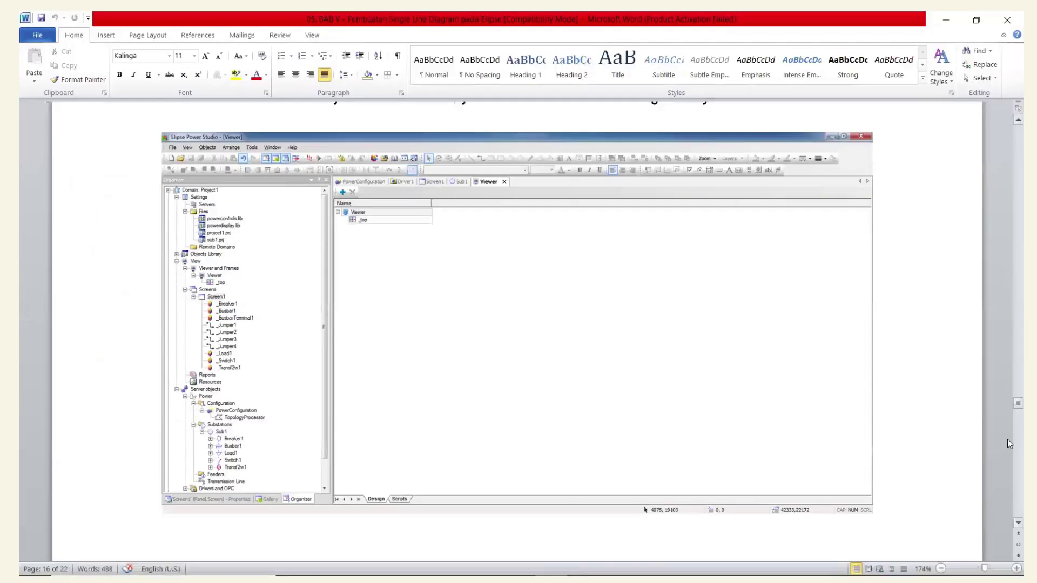
left_click_drag(1008, 408, 1008, 404)
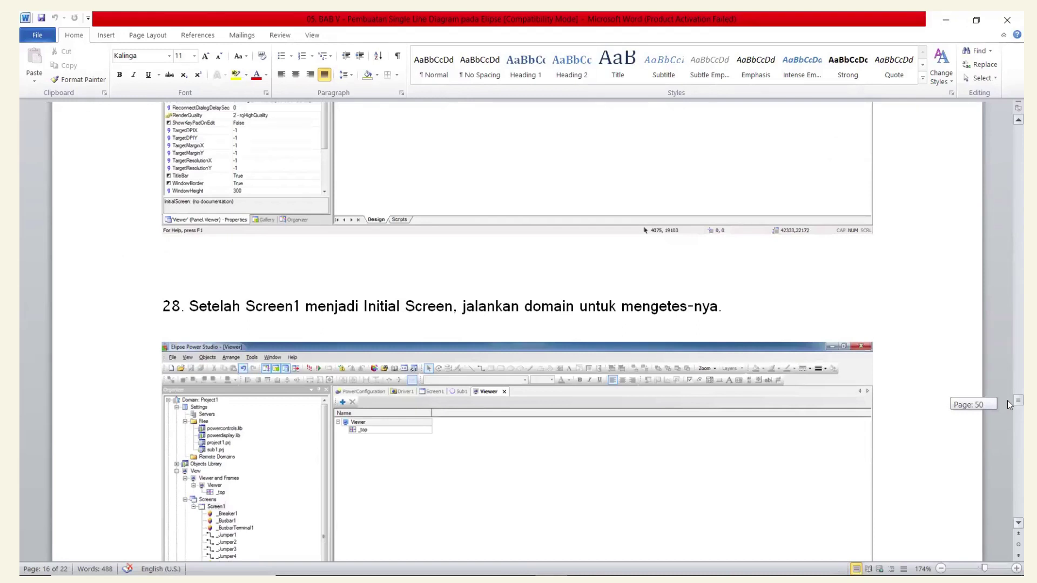
left_click_drag(1007, 401, 1007, 404)
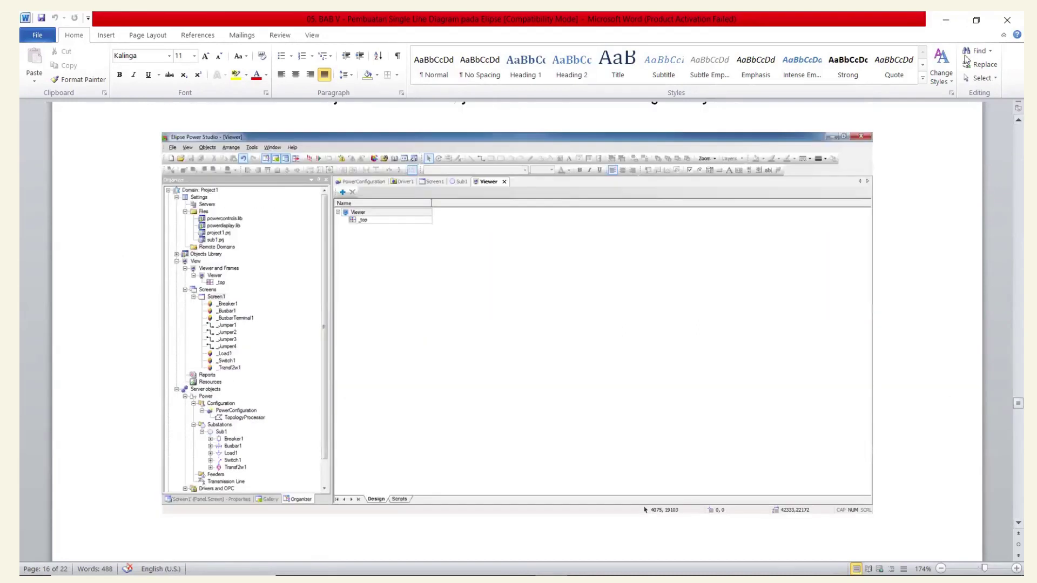
left_click(940, 24)
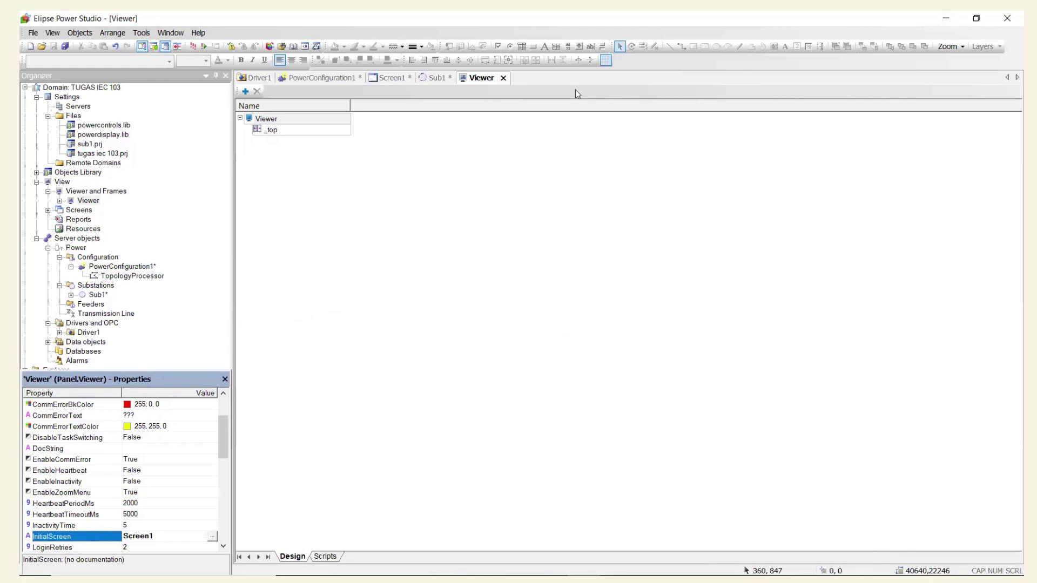
left_click(193, 48)
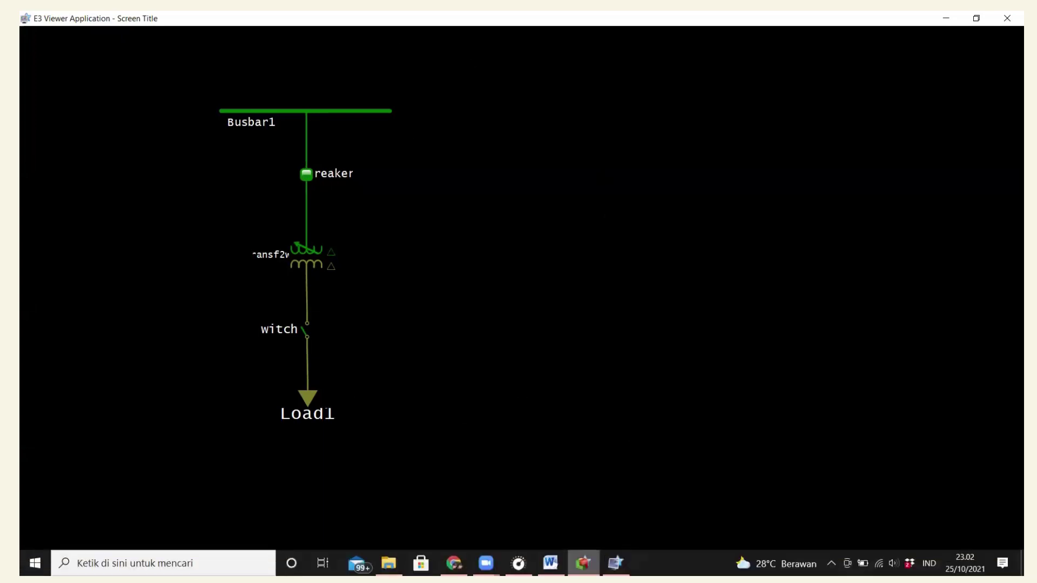
Switch to the Word guide and read step 30 on returning to Screen1.
left_click(551, 563)
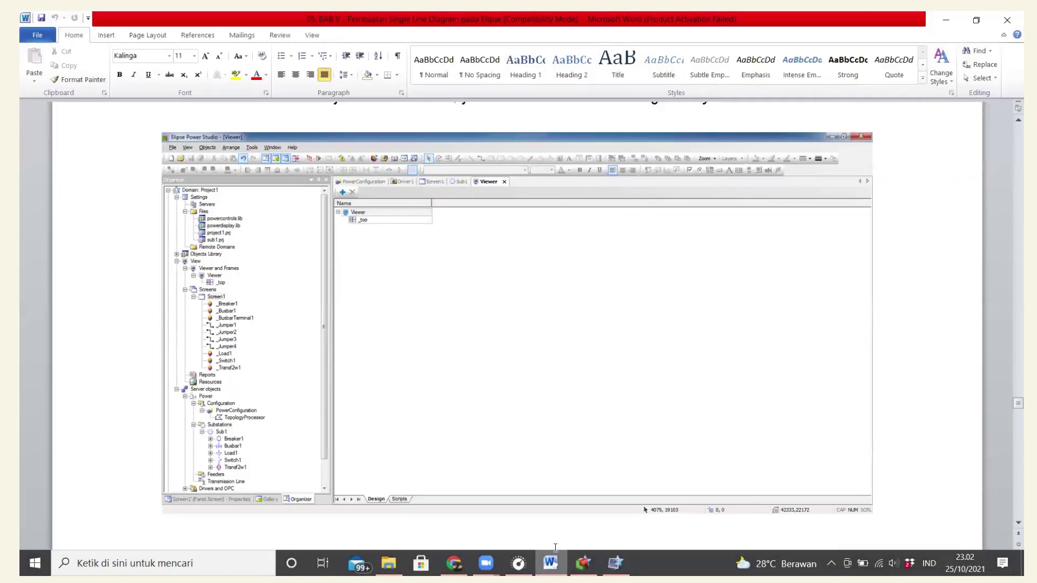
mouse_move(1007, 417)
left_mouse_down()
mouse_move(1007, 400)
mouse_move(1007, 418)
left_mouse_up()
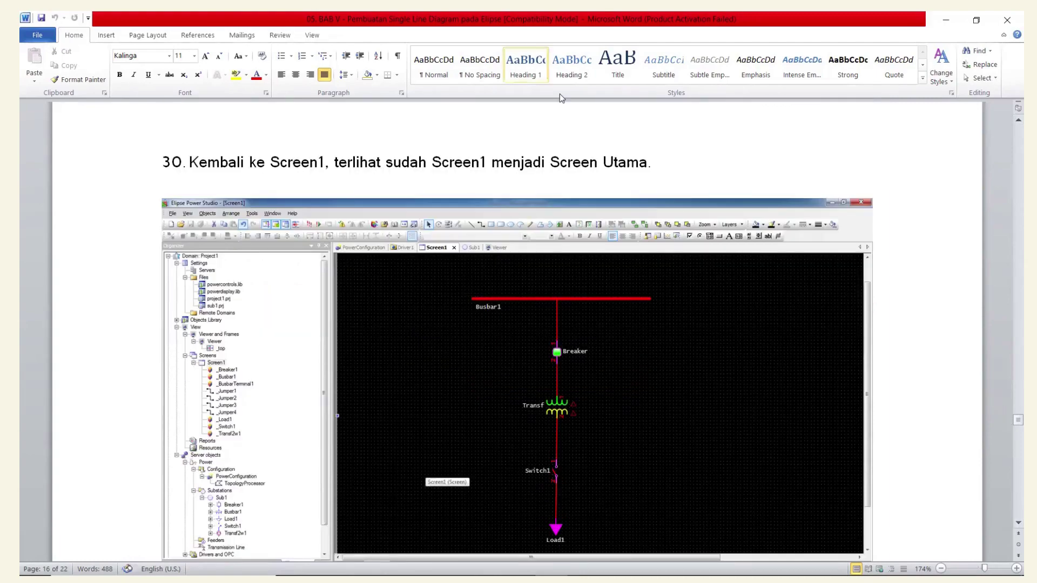
Close the running E3 Viewer application and display Screen1 in Elipse Power Studio.
key("alt+Tab")
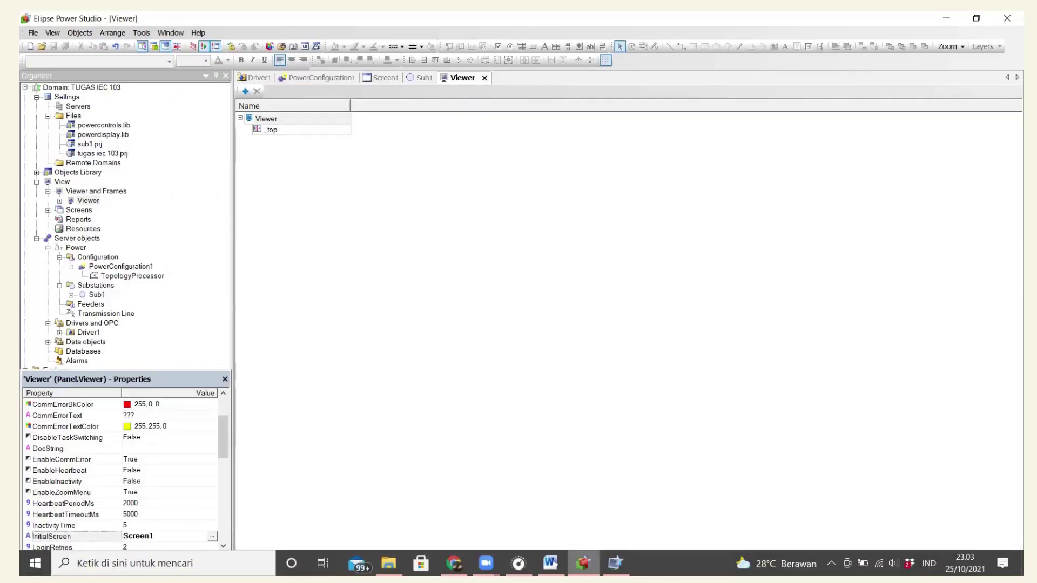
left_click(622, 561)
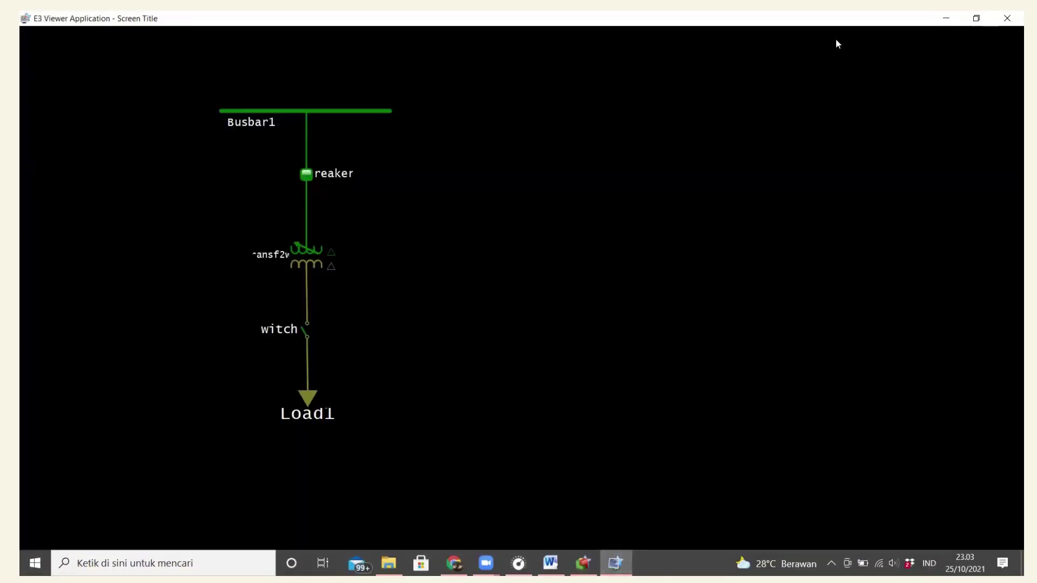
left_click(1007, 18)
left_click(380, 78)
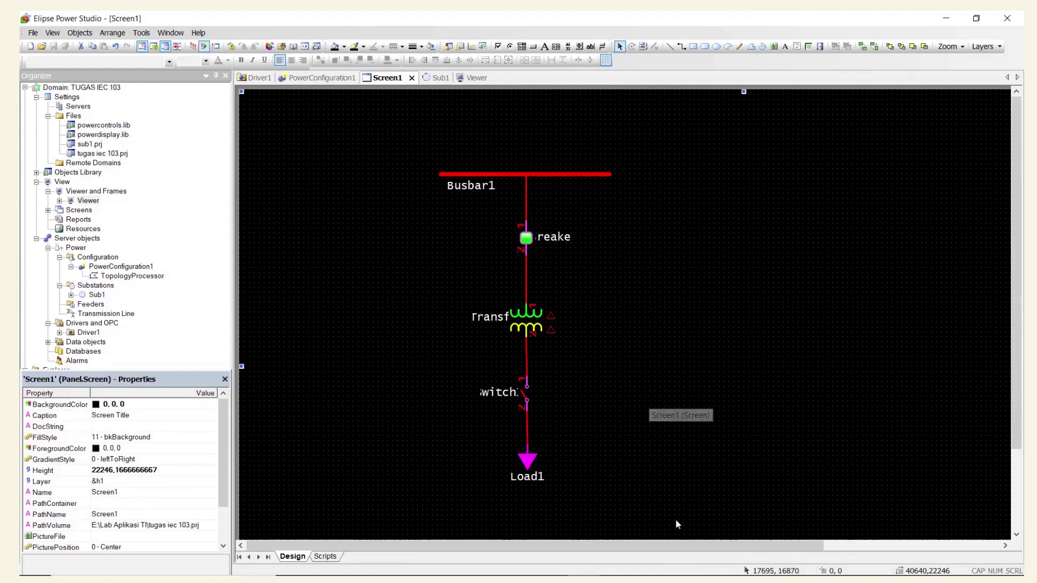
Switch to the Word guide and read step 31 on showing the R, S and T current measurements with XPowerDisplay.
left_click(551, 565)
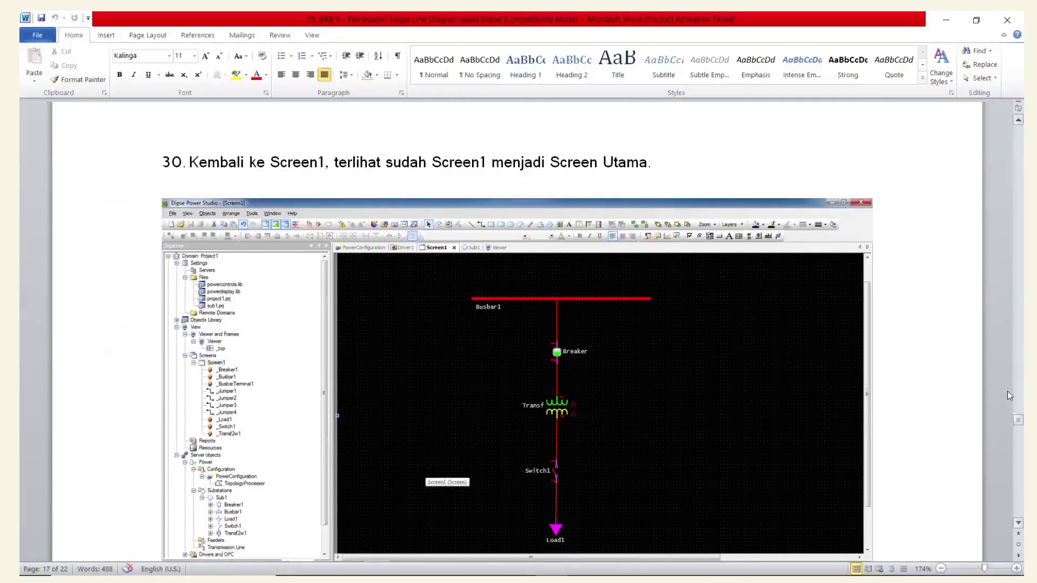
left_click_drag(1008, 417, 1007, 429)
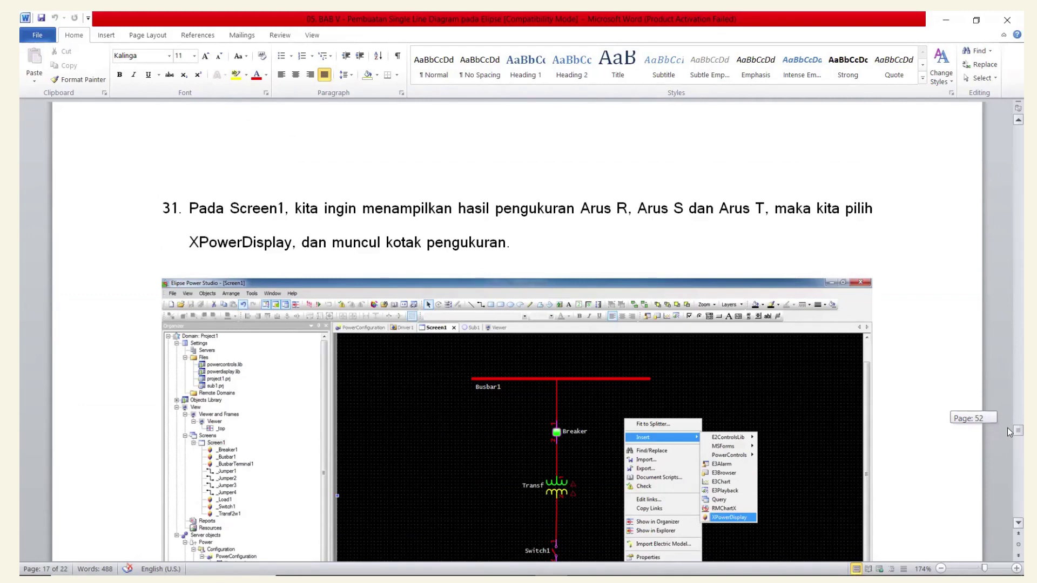
left_click_drag(1006, 428, 1007, 429)
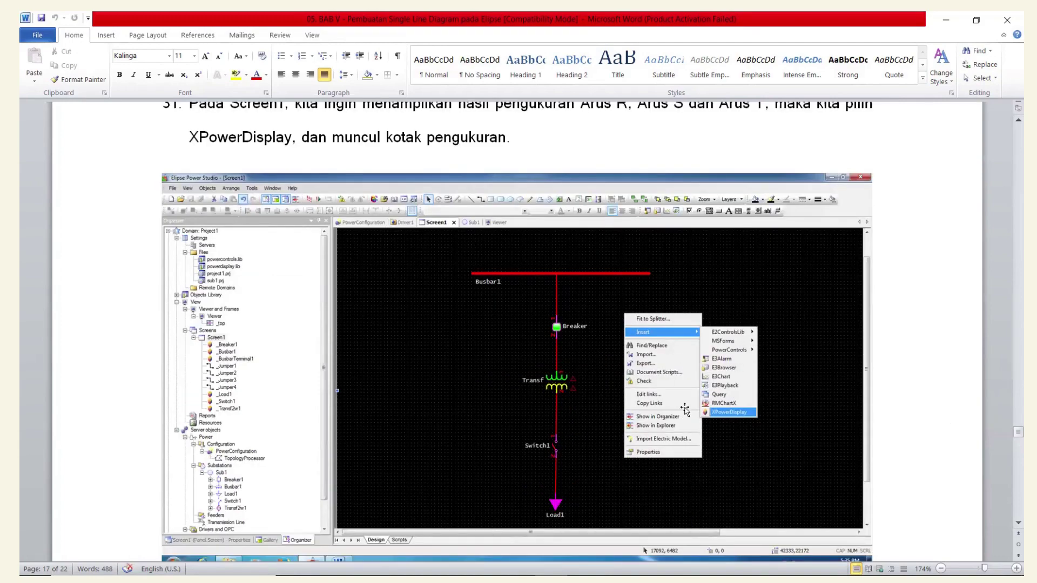
Switch to Elipse Power Studio, insert an XPowerDisplay on Screen1, and place it to the right of the breaker.
mouse_move(645, 575)
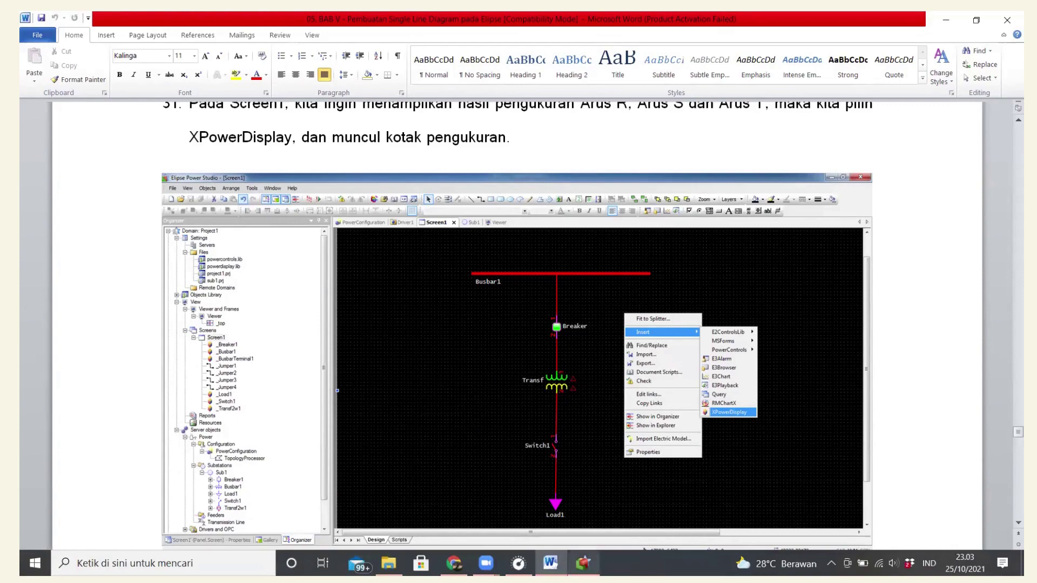
left_click(583, 563)
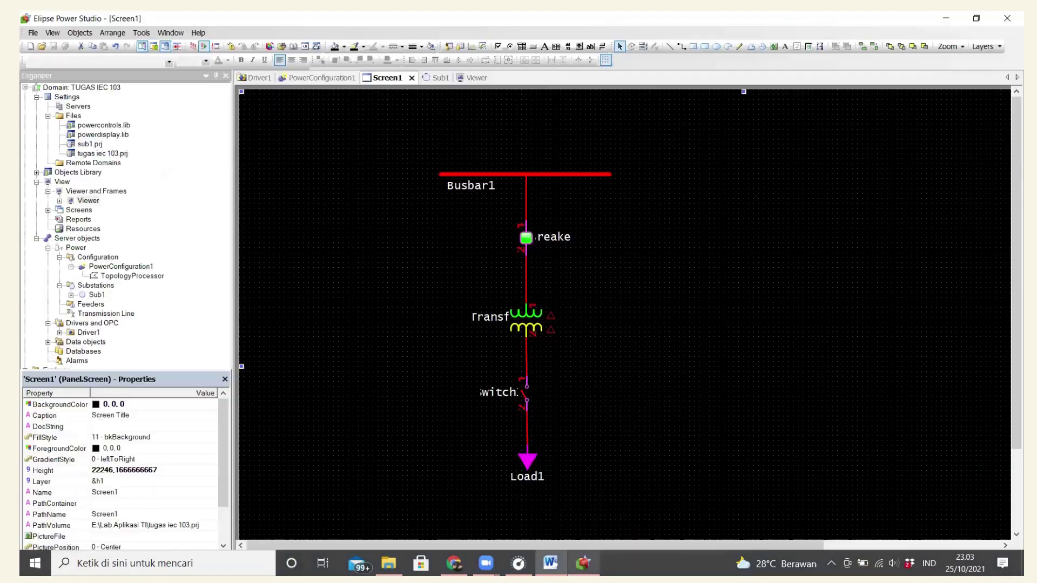
right_click(712, 264)
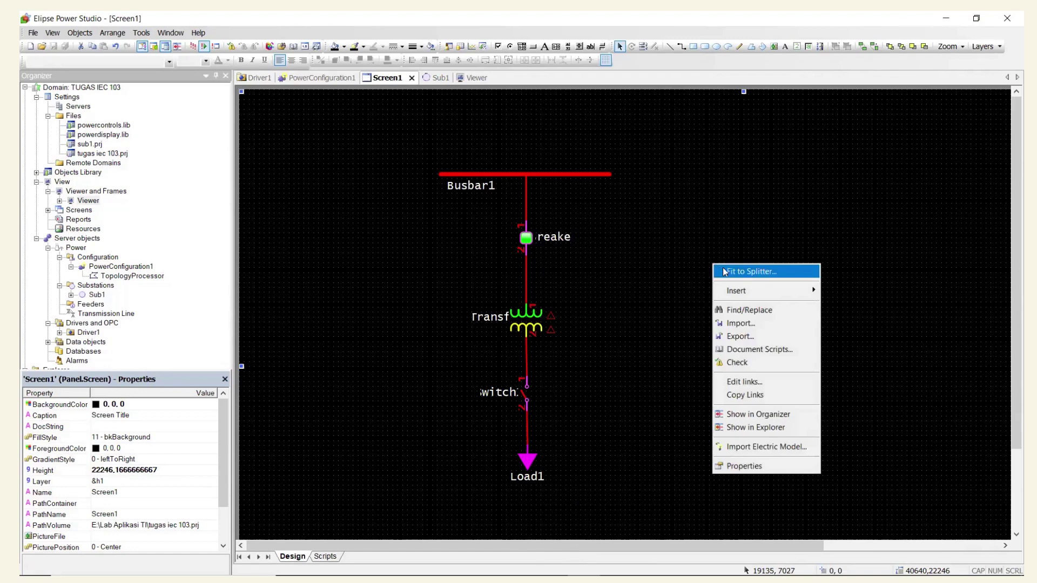
mouse_move(740, 291)
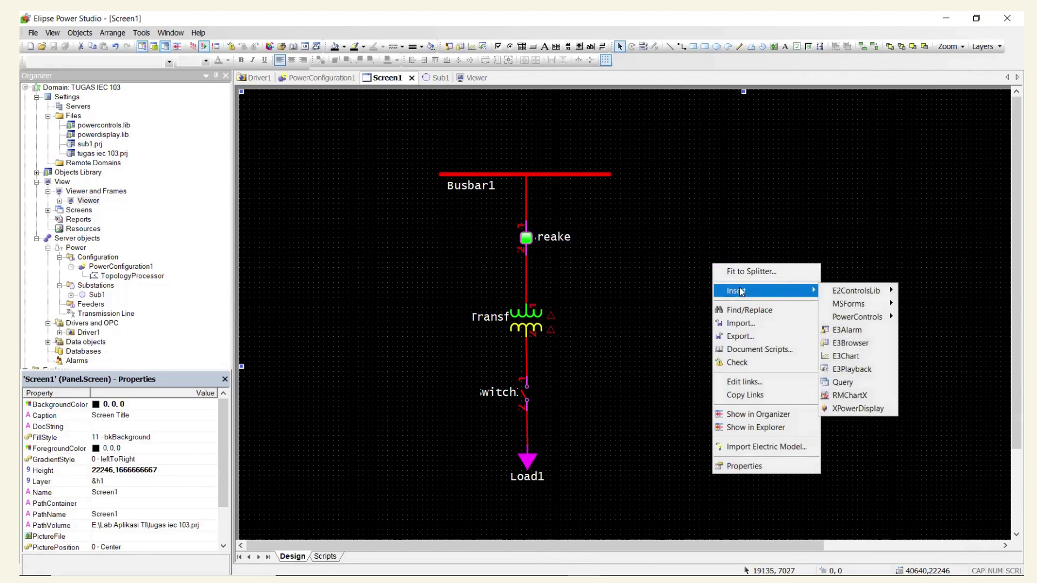
left_click(880, 409)
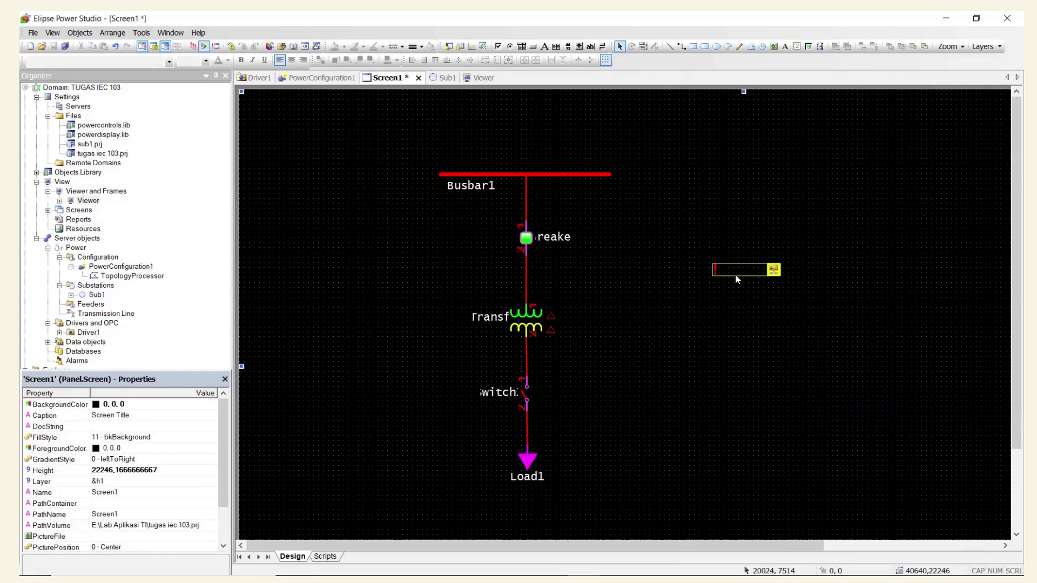
left_click(738, 272)
left_click_drag(728, 261, 707, 232)
left_click(719, 266)
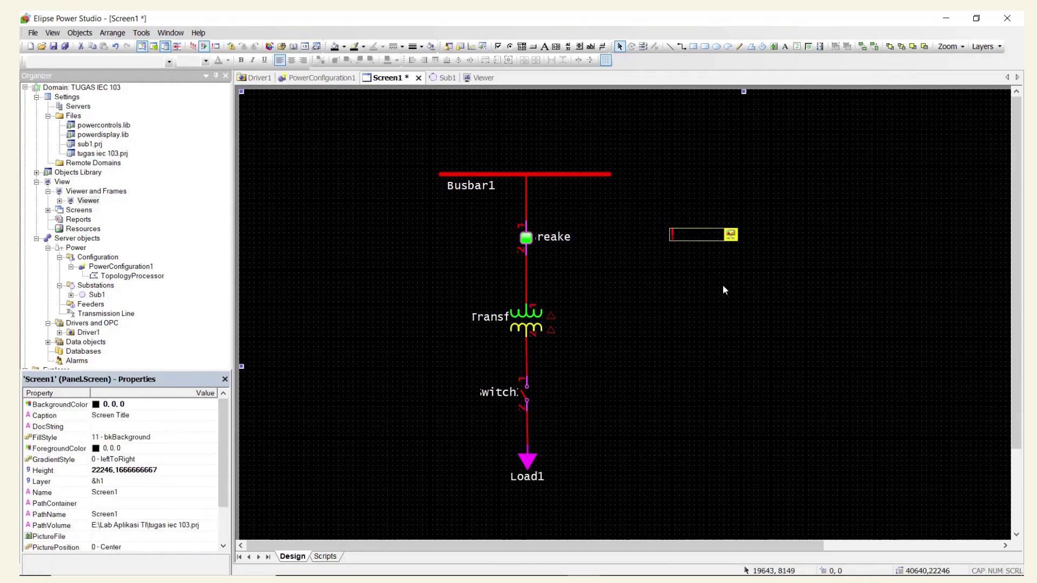
Insert a second XPowerDisplay on Screen1 and align it directly below the first one.
right_click(715, 261)
mouse_move(755, 291)
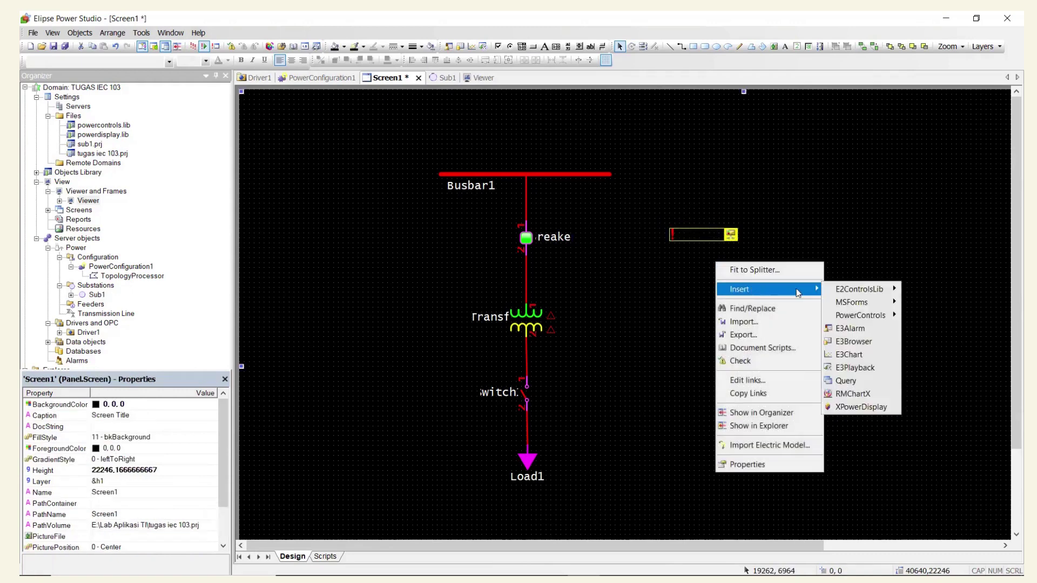
key("Down")
key("Down")
key("Down")
key("Down")
key("Down")
key("Down")
key("Down")
key("Down")
key("Down")
key("Down")
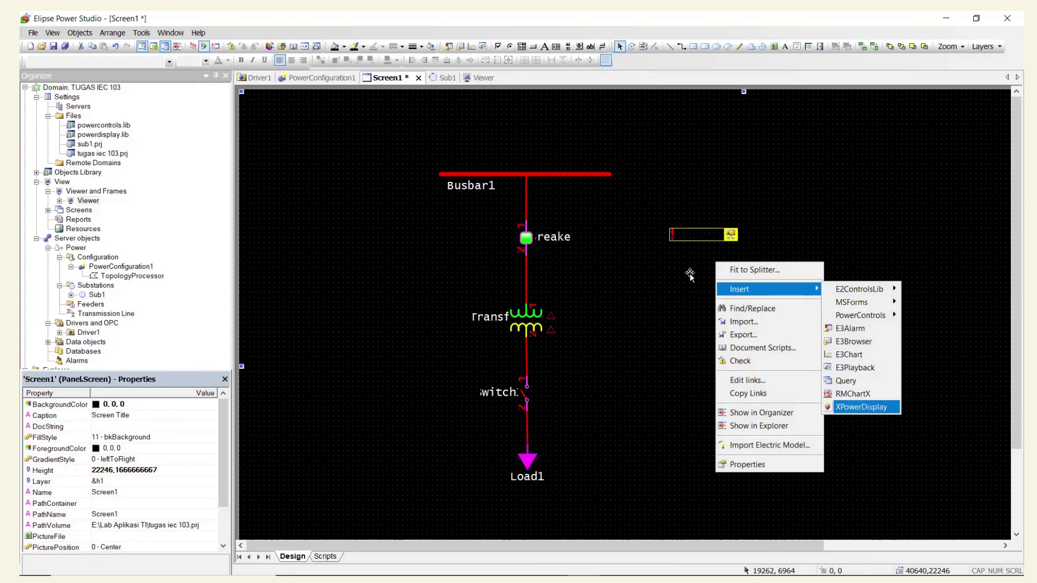
key("Return")
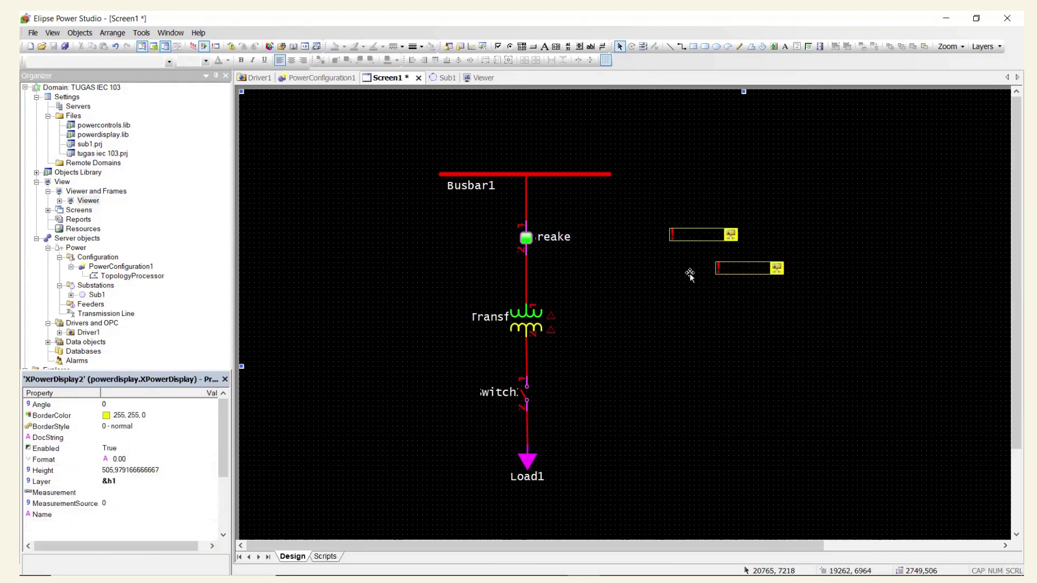
left_click(718, 273)
left_click_drag(715, 272, 696, 271)
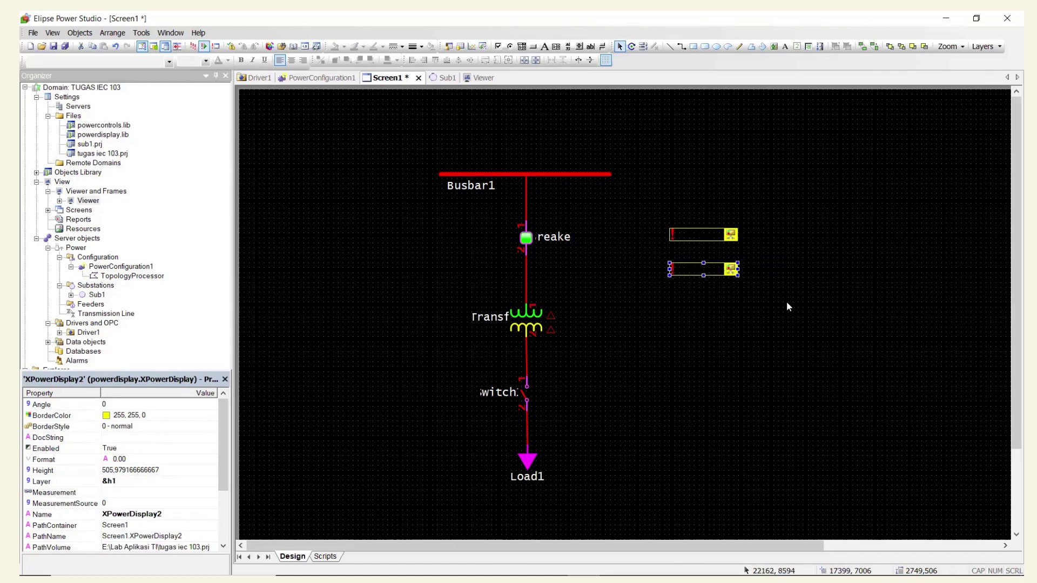
Insert a third XPowerDisplay on Screen1 and place it below the second one.
right_click(811, 286)
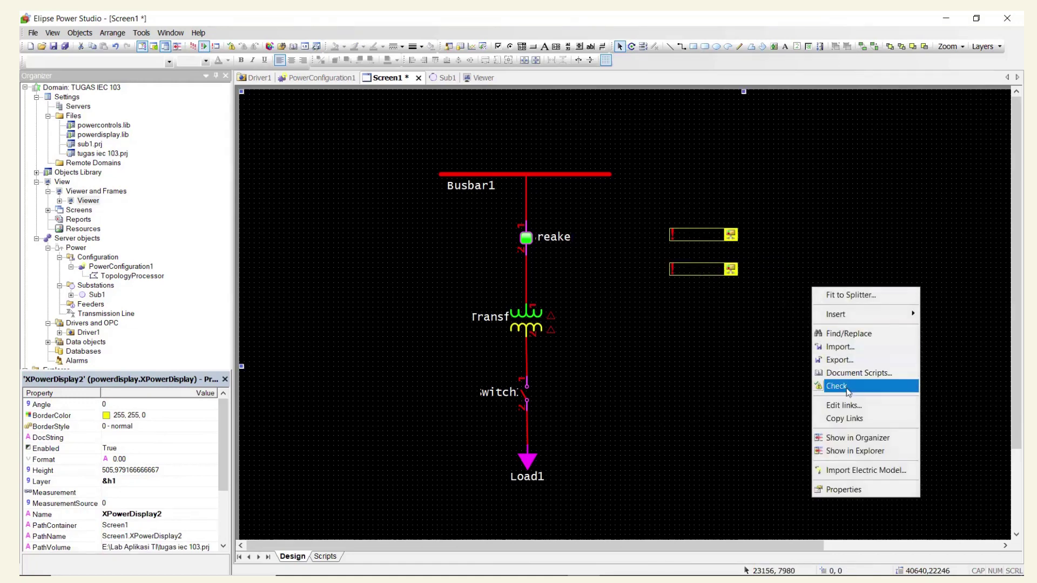
mouse_move(858, 313)
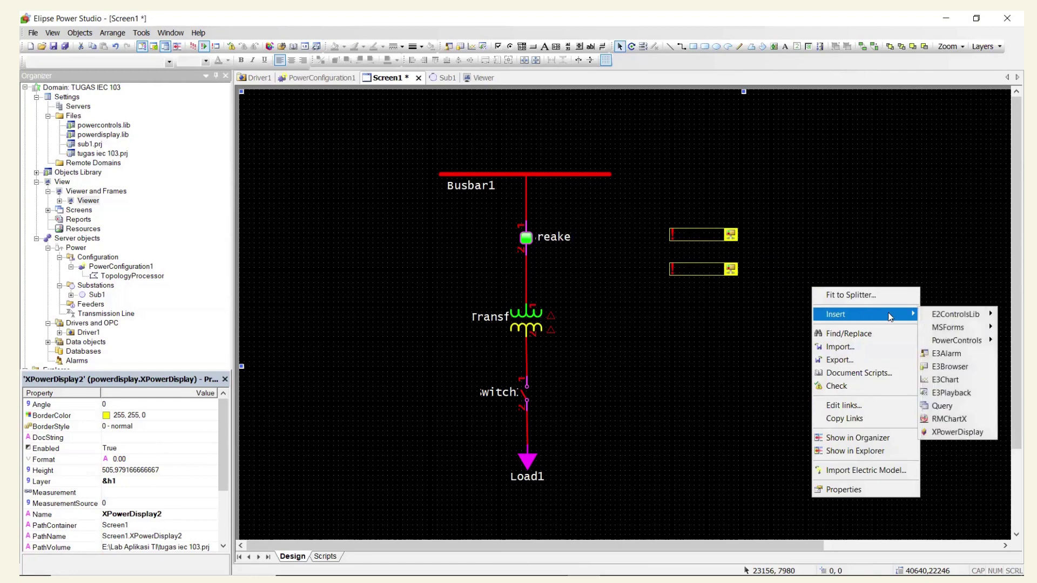
left_click(959, 431)
left_click(836, 297)
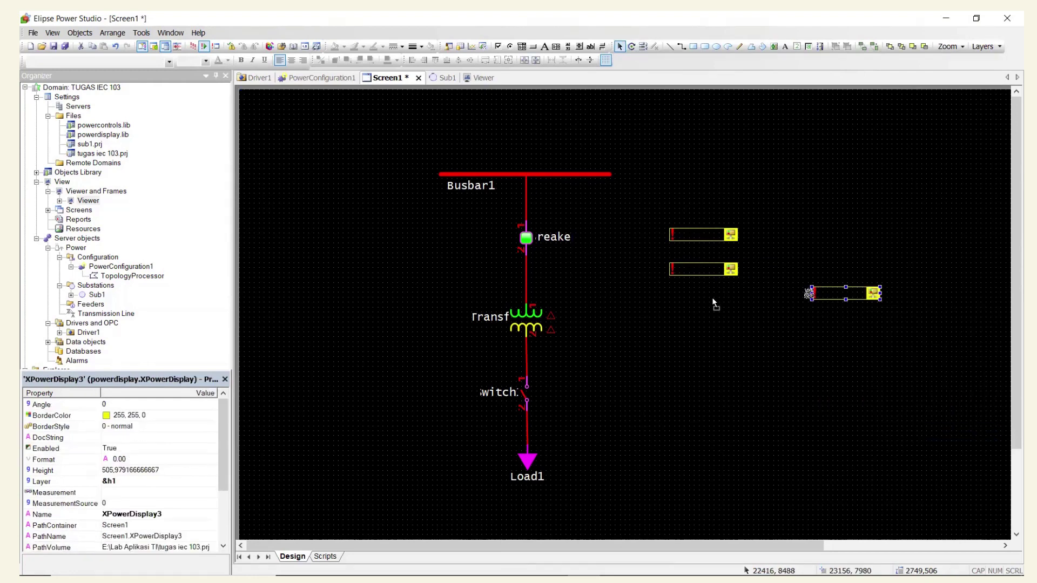
left_click_drag(695, 312, 698, 304)
left_click(759, 356)
left_click(706, 299)
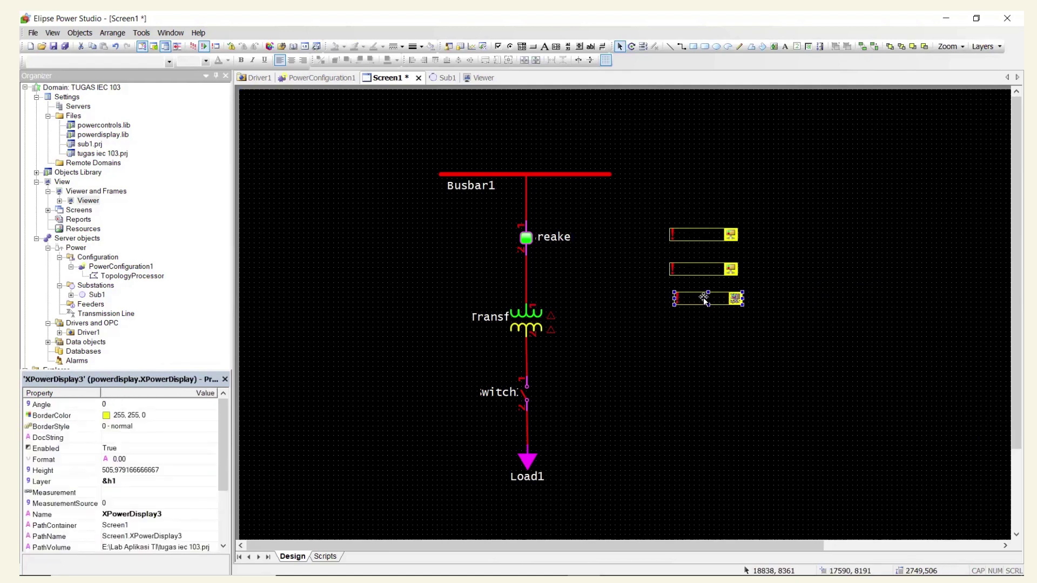
Align the first and second XPowerDisplays with the third, and lower the first one slightly to even out the vertical spacing.
left_click_drag(703, 270, 707, 269)
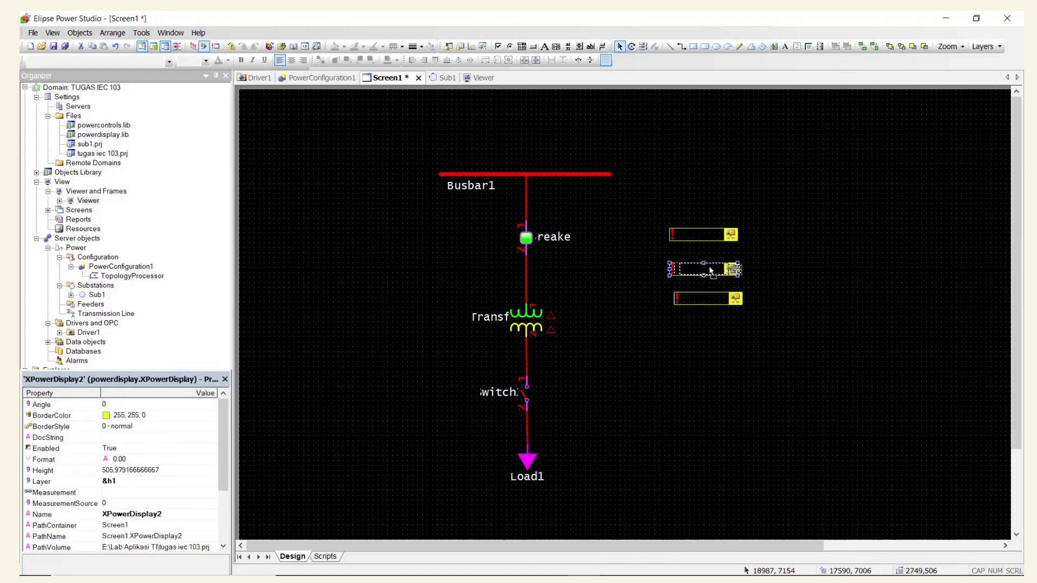
left_click(734, 351)
left_click(717, 237)
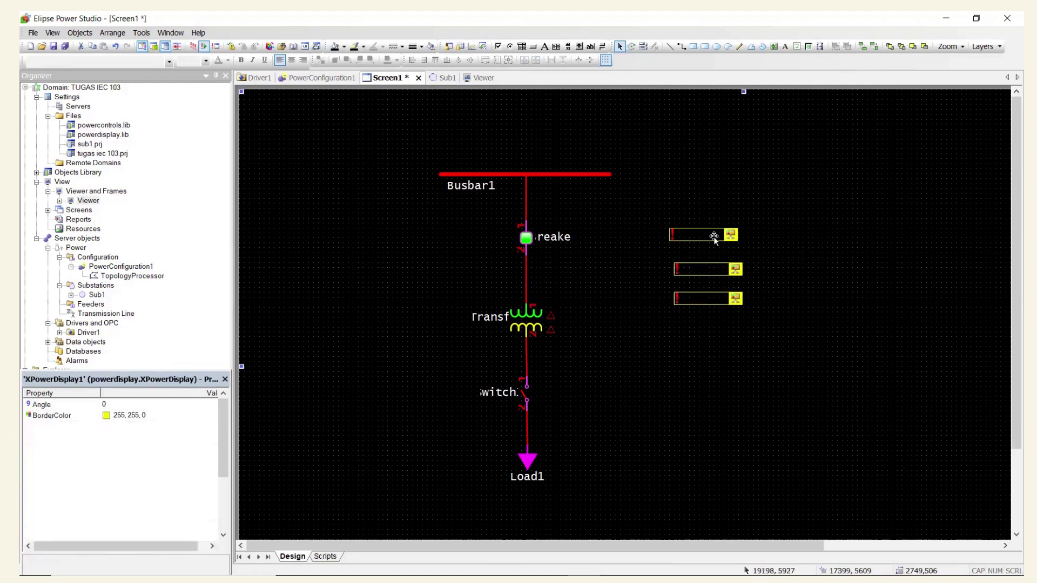
left_click_drag(718, 238, 722, 237)
left_click(739, 367)
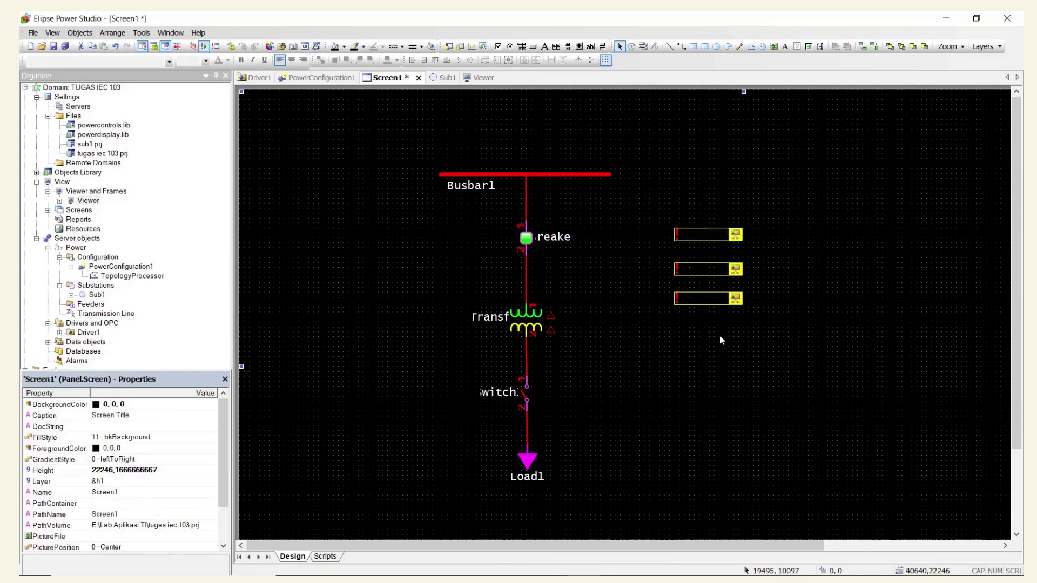
left_click(706, 302)
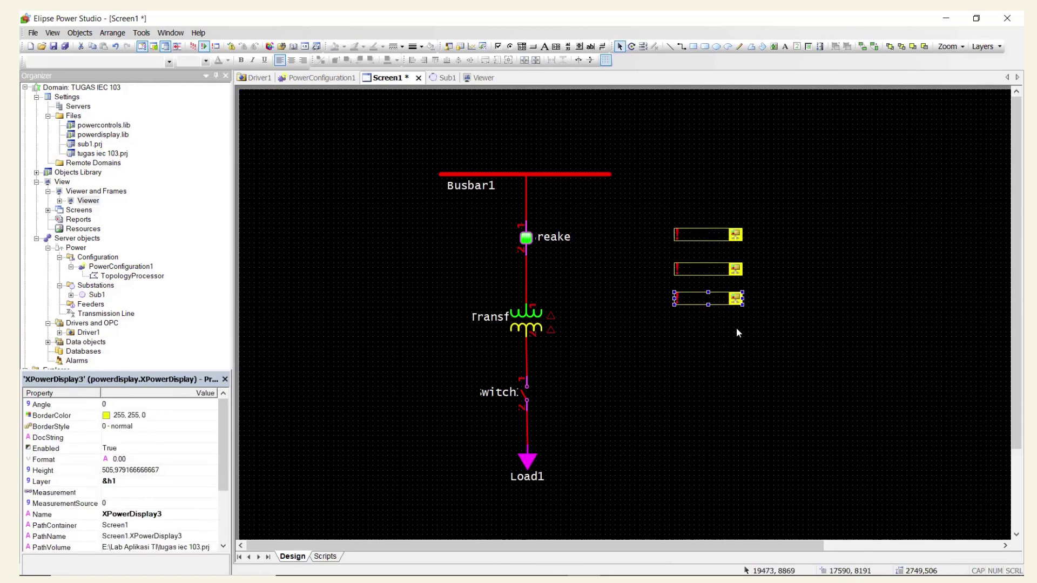
left_click(761, 345)
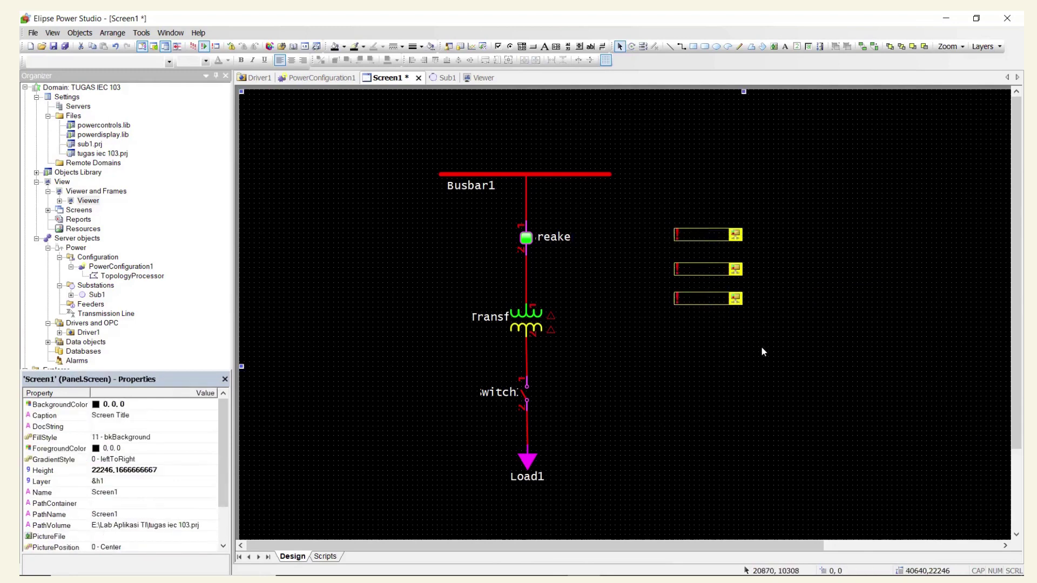
left_click(700, 239)
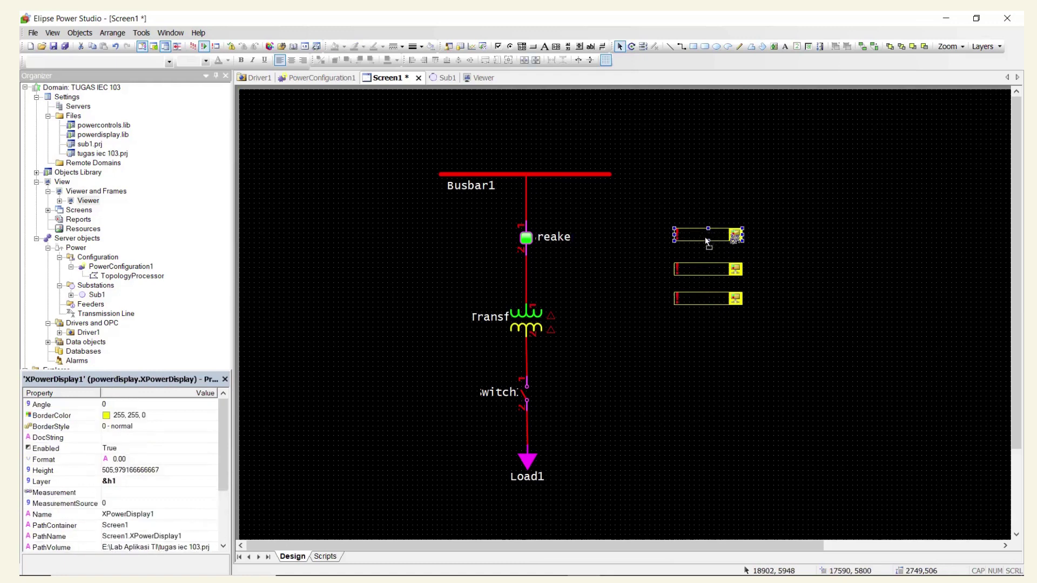
left_click_drag(707, 242, 707, 247)
left_click(781, 268)
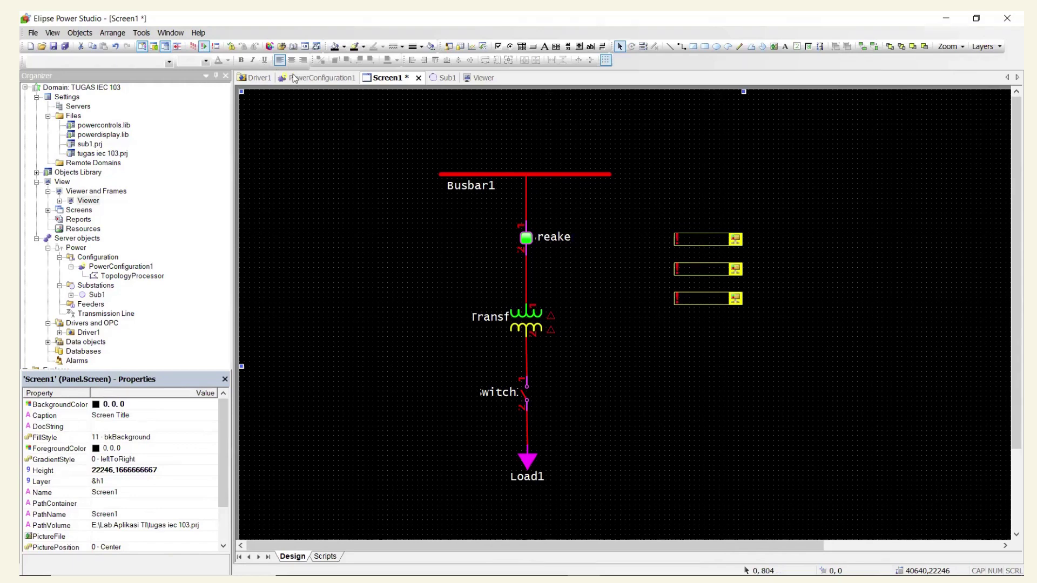
Draw three text labels, each about 1990 by 593 units, one to the right of each XPowerDisplay.
left_click(545, 47)
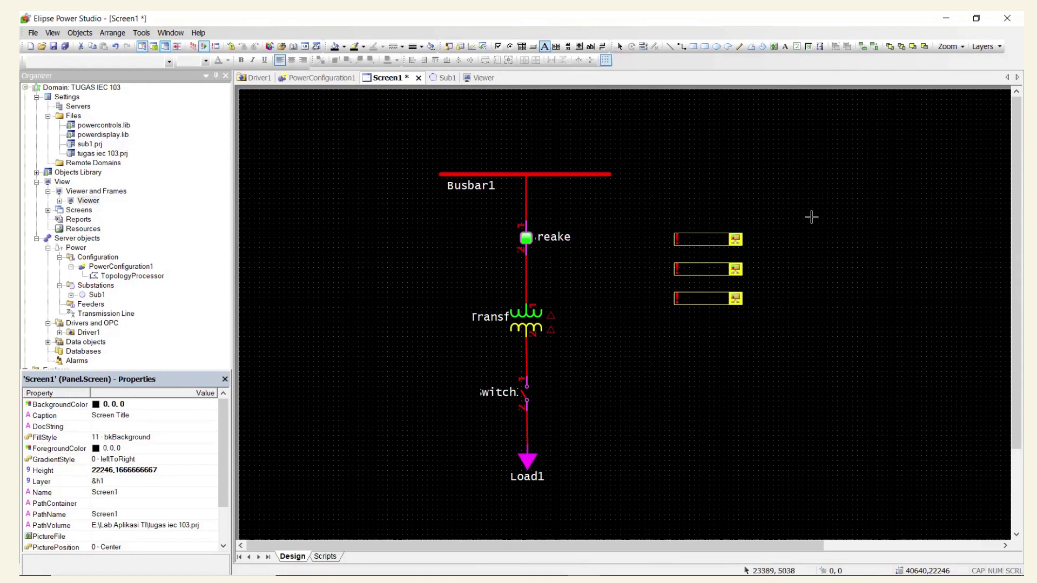
left_click_drag(762, 234, 814, 245)
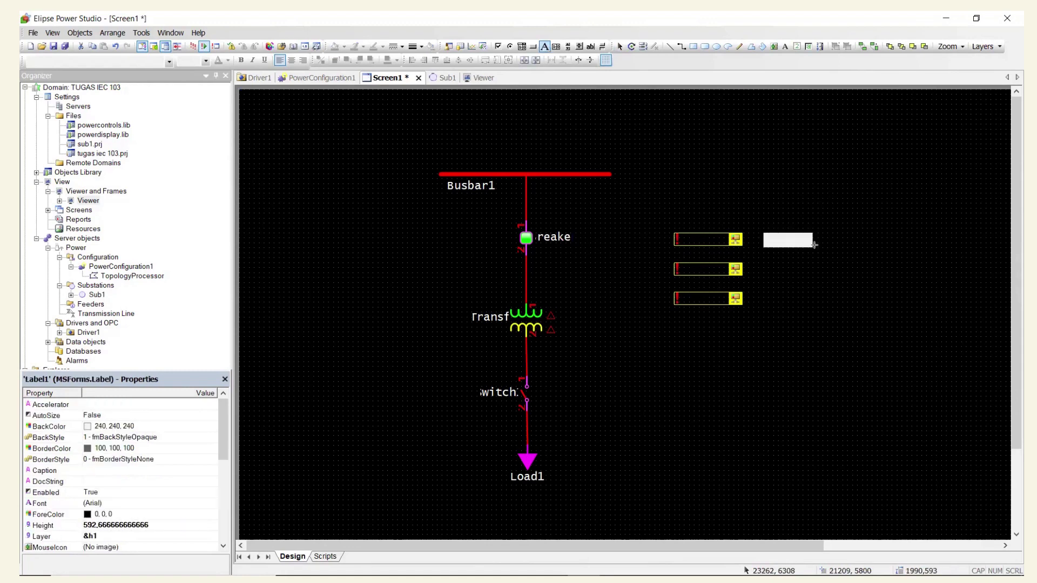
left_click(845, 278)
left_click(545, 47)
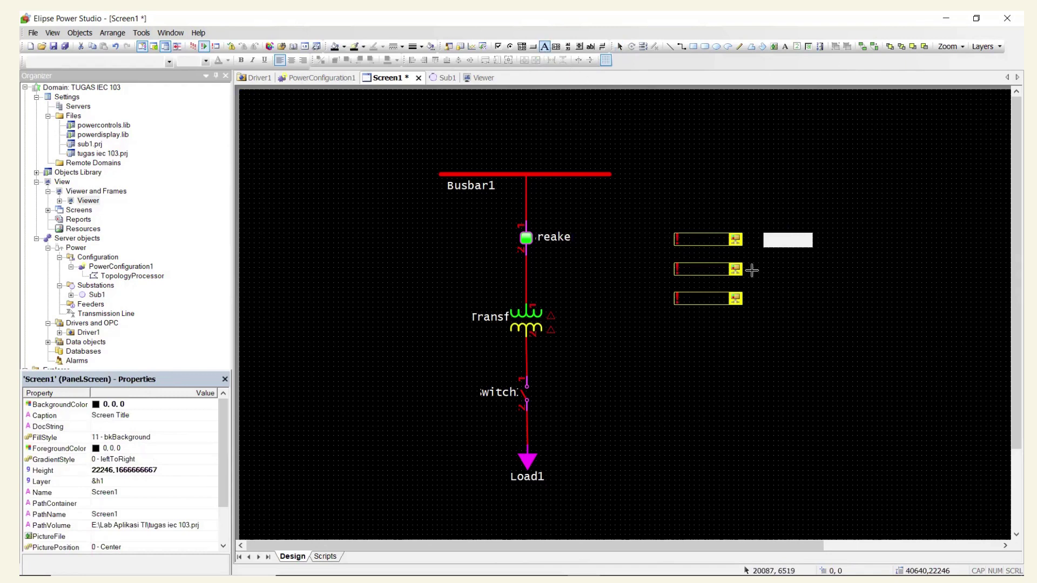
left_click(763, 264)
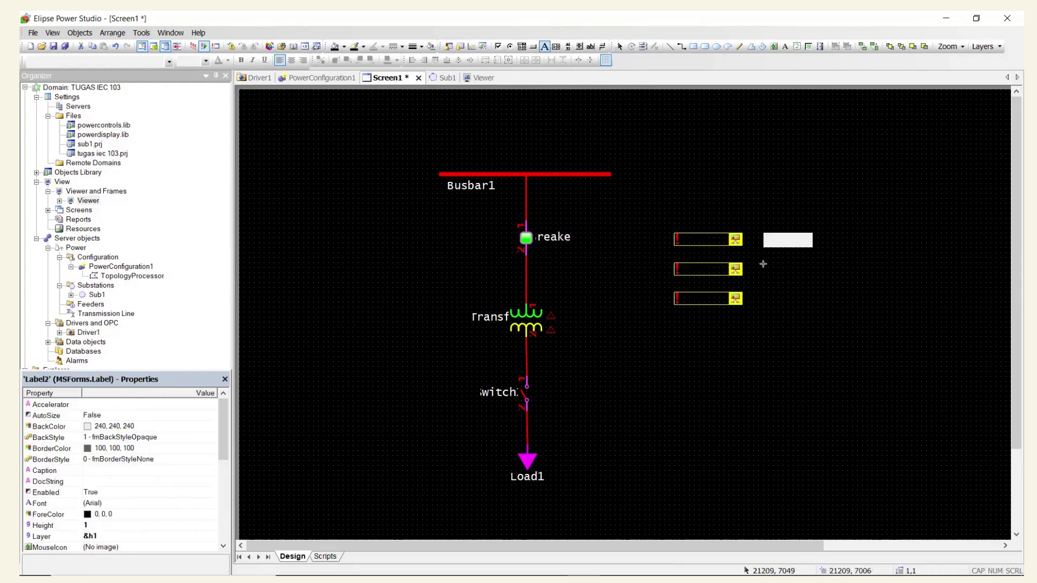
left_click_drag(763, 263, 810, 276)
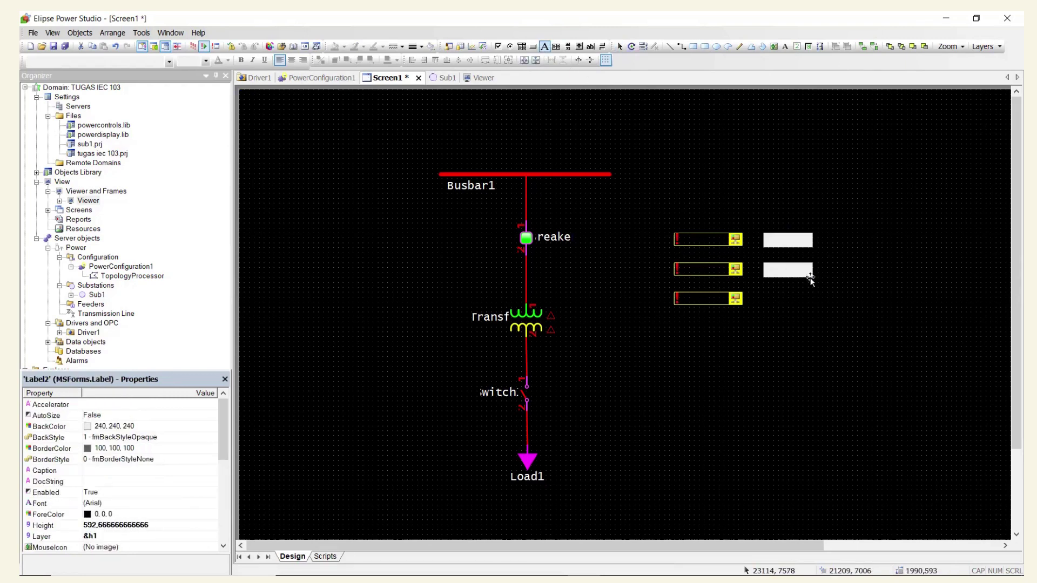
left_click(545, 48)
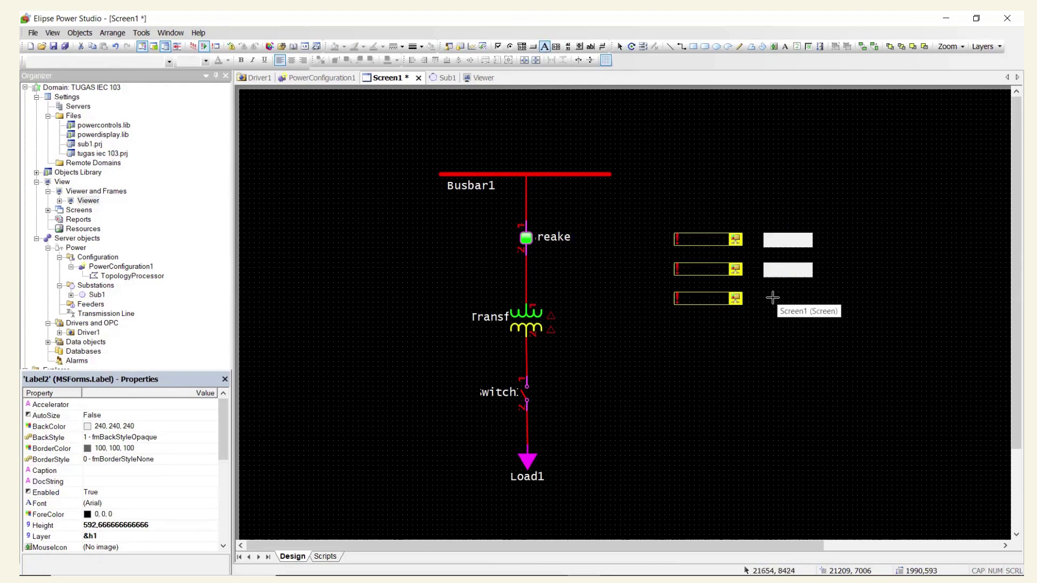
left_click_drag(763, 297, 813, 313)
left_click(851, 349)
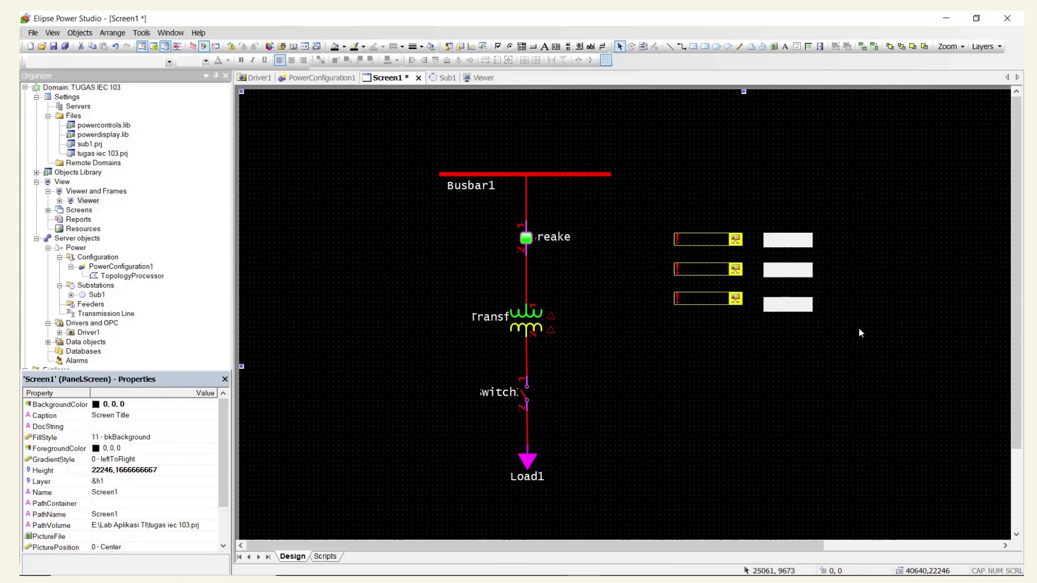
Set the caption of the label beside the first XPowerDisplay to "Arus R".
left_click(798, 242)
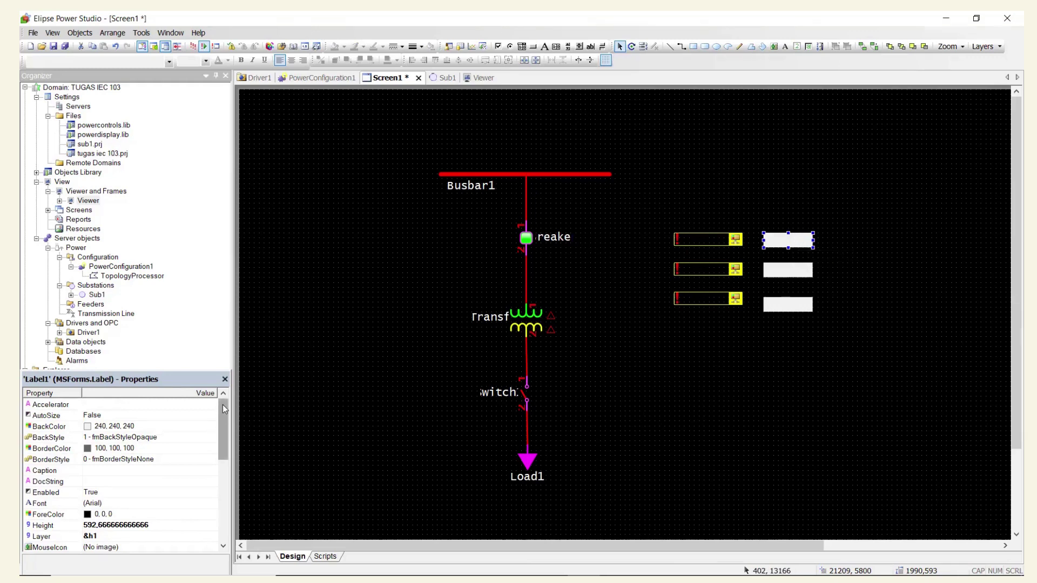
left_click(140, 474)
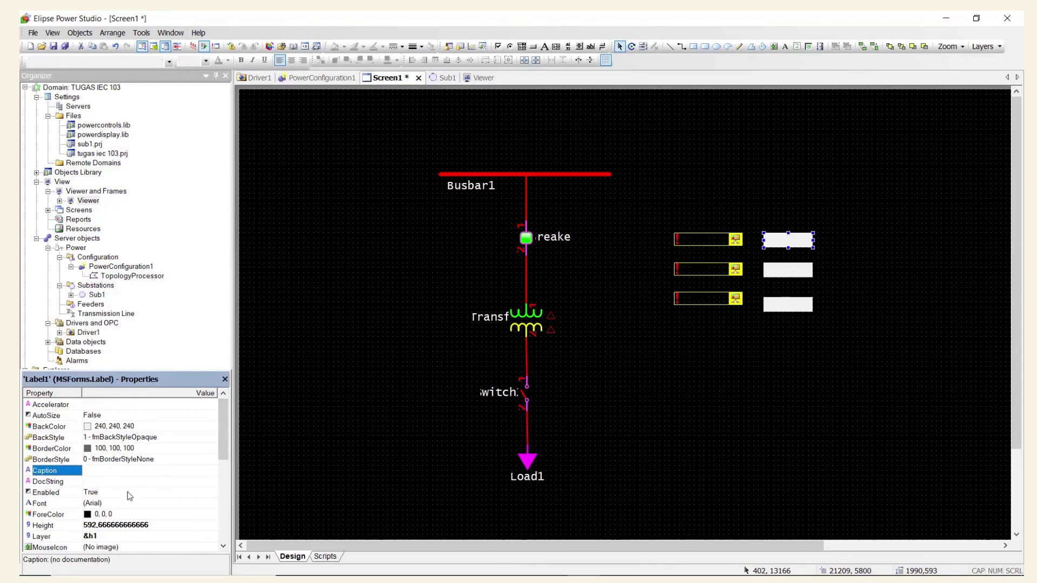
key("Caps_Lock")
type("Arus R")
left_click(406, 281)
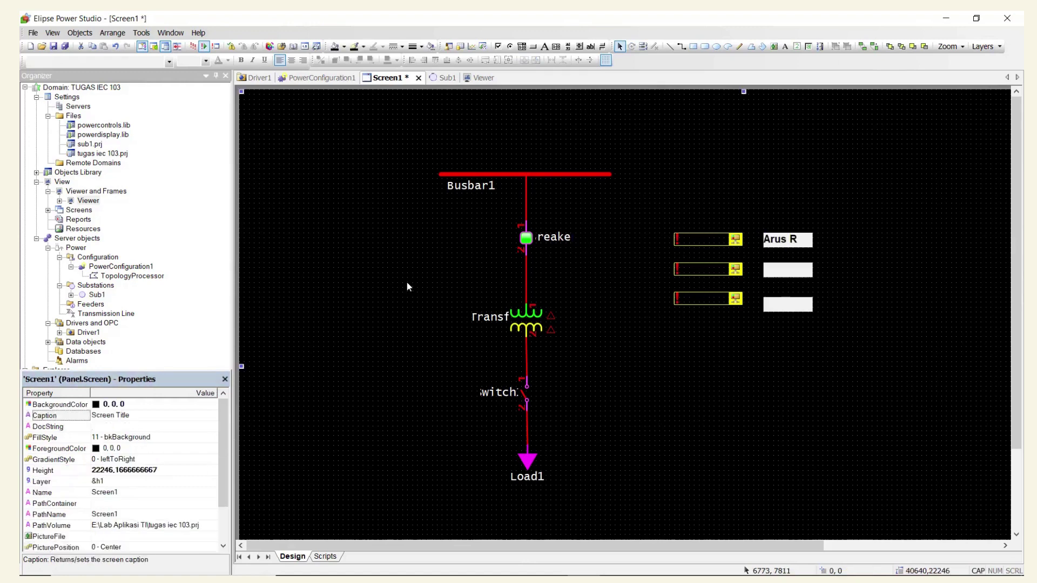
Set the caption of the label beside the second XPowerDisplay to "Arus S".
left_click(780, 242)
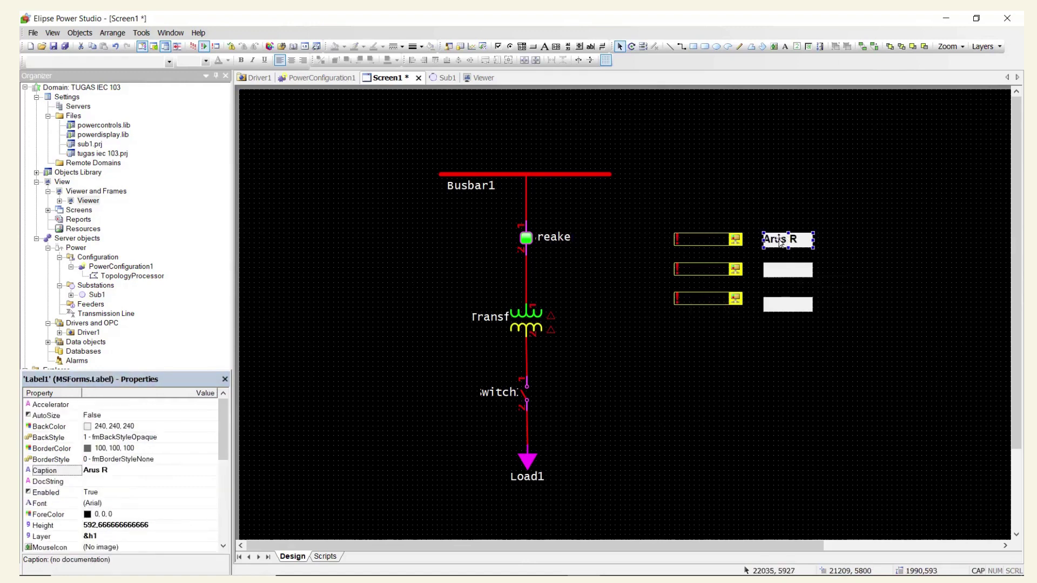
left_click(787, 268)
left_click(101, 468)
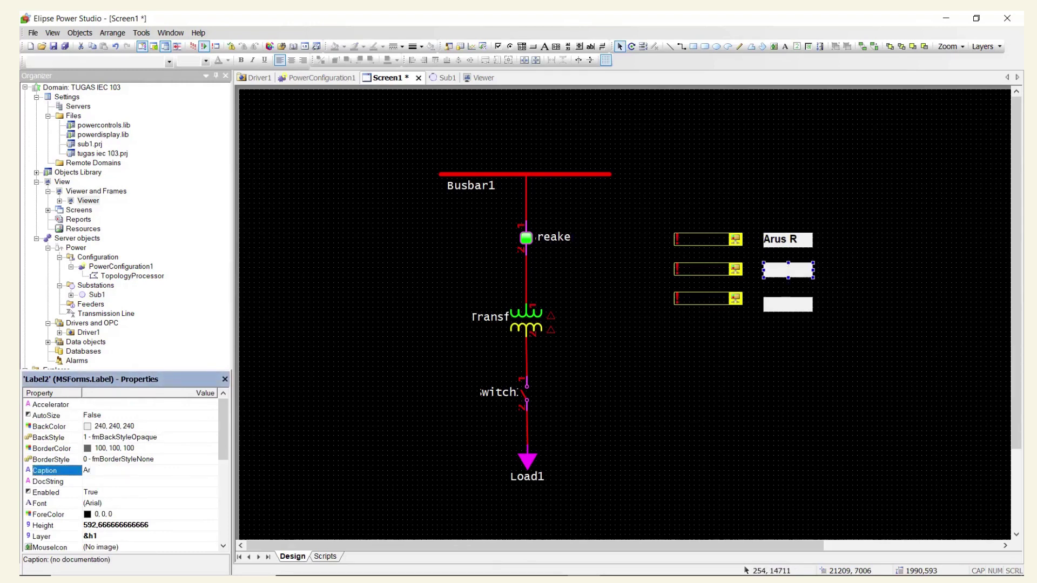
type("Arus S")
Set the caption of the label beside the third XPowerDisplay to "Arus T".
left_click(788, 304)
left_click(99, 472)
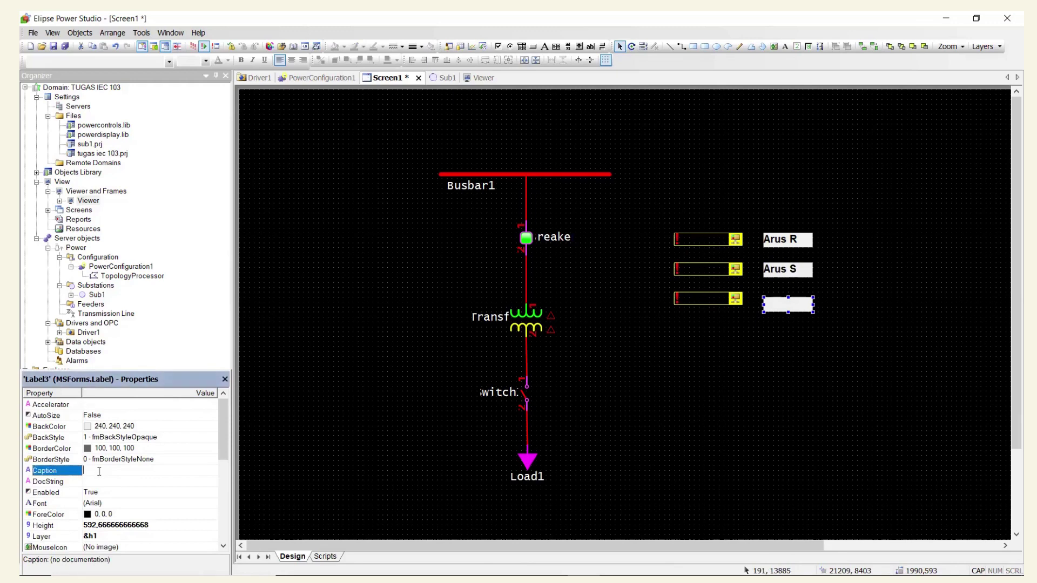
type("Arus T")
left_click(663, 355)
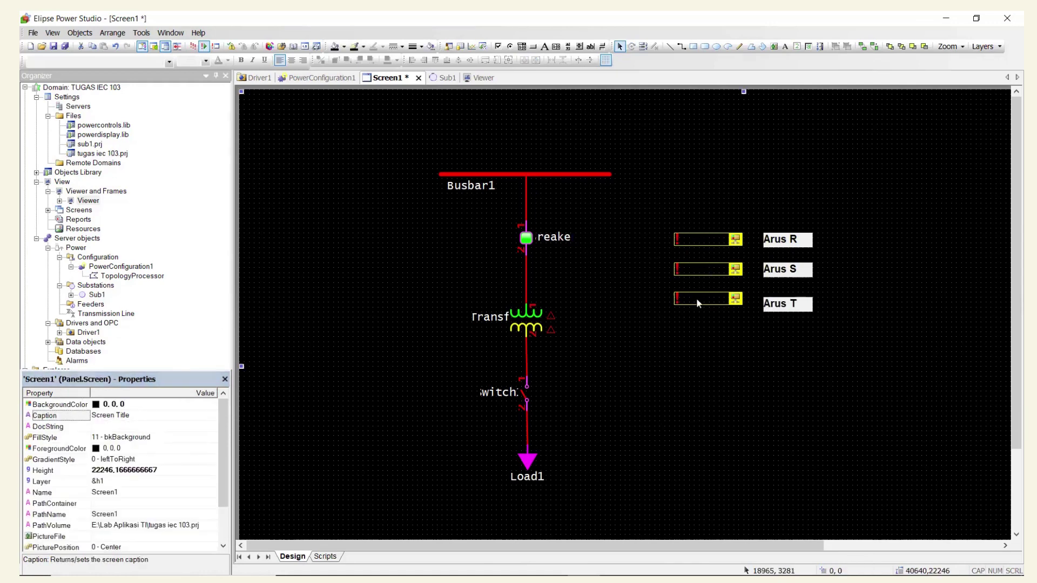
Switch to the Word guide and read step 32 on setting up the XPowerDisplay box through its properties.
left_click(550, 563)
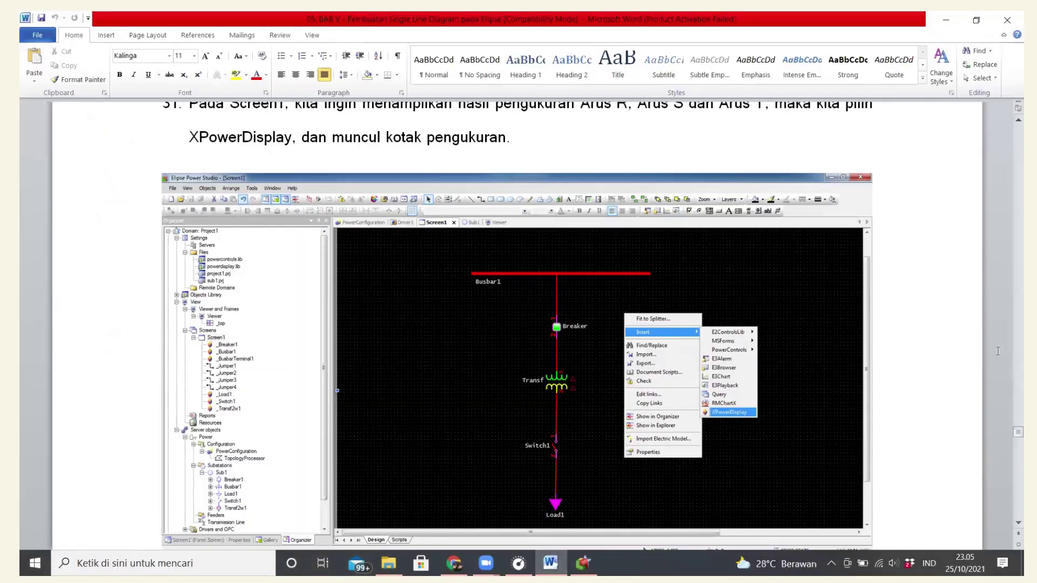
mouse_move(1007, 436)
left_mouse_down()
mouse_move(1007, 458)
mouse_move(1007, 442)
left_mouse_up()
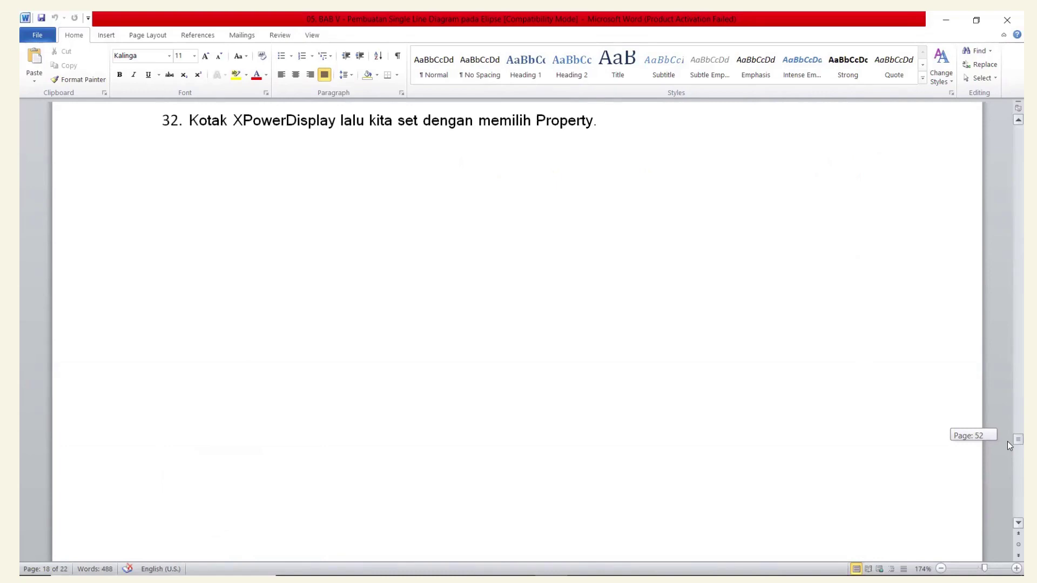
left_click_drag(1006, 442, 1006, 451)
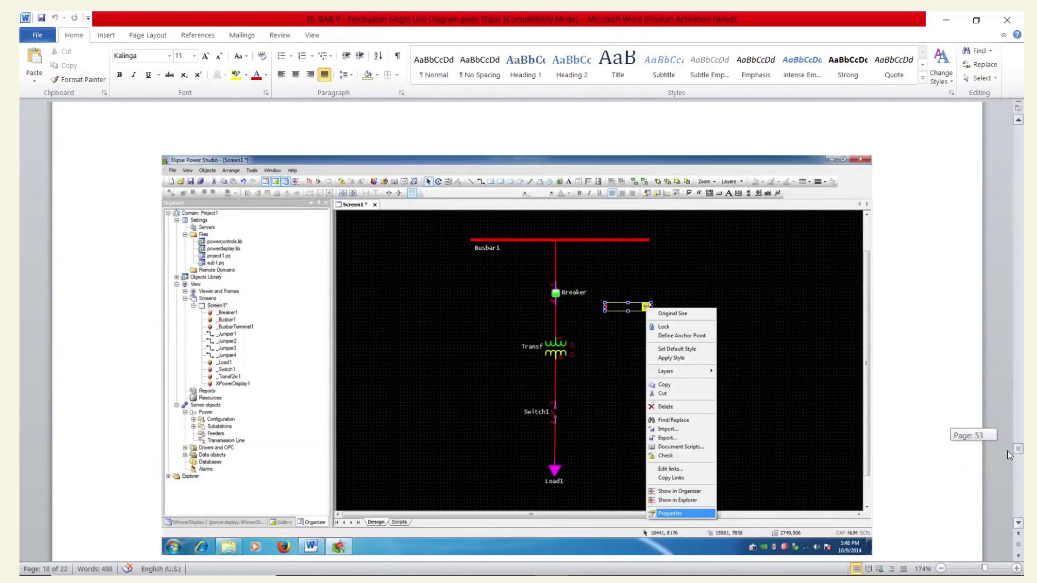
Switch to Elipse Power Studio and open the properties of the XPowerDisplay beside the Arus R label, checking the Word guide's example.
mouse_move(519, 572)
left_click(582, 563)
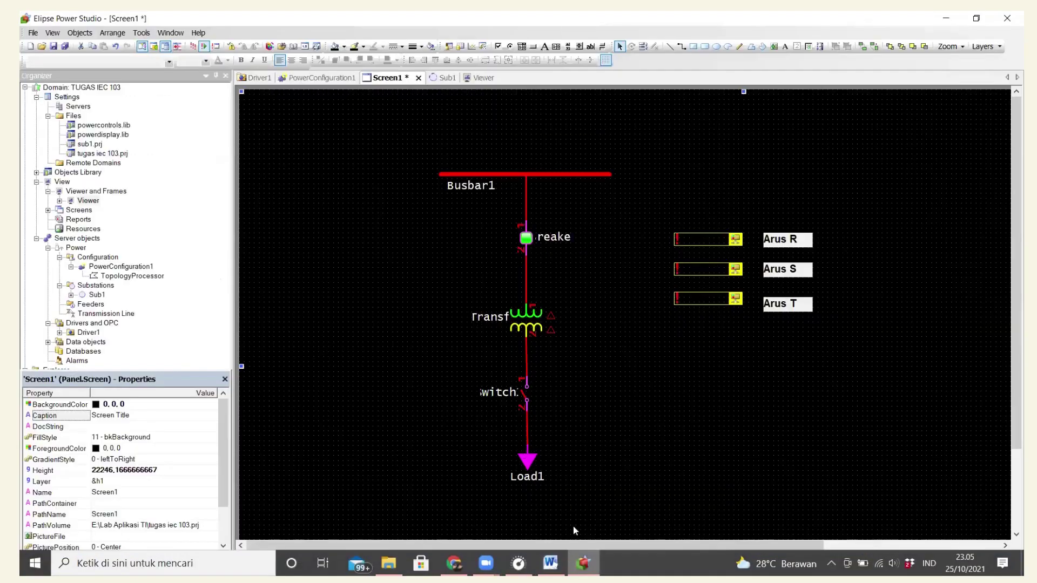
right_click(739, 240)
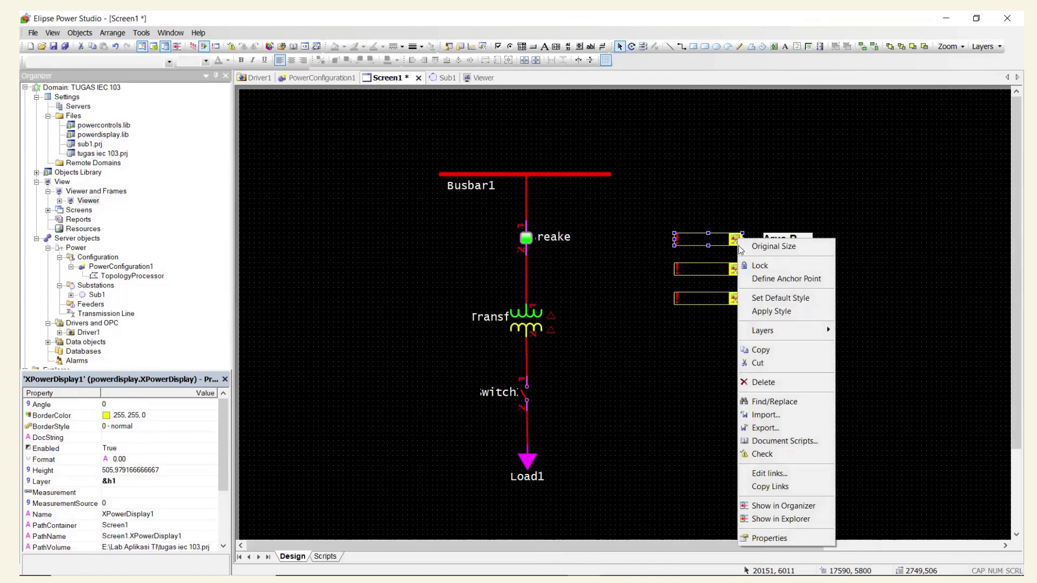
left_click(551, 563)
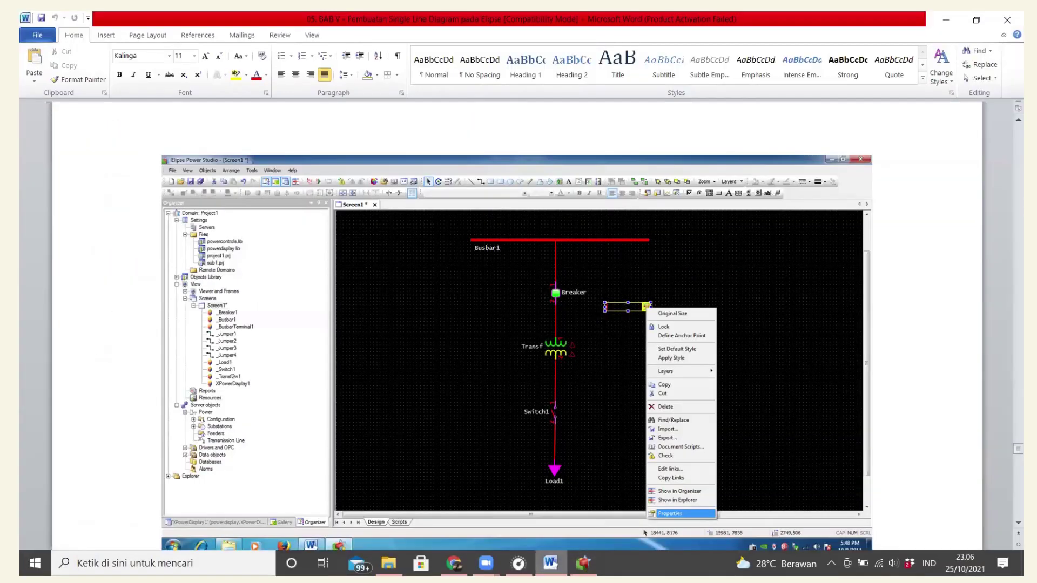
left_click(583, 564)
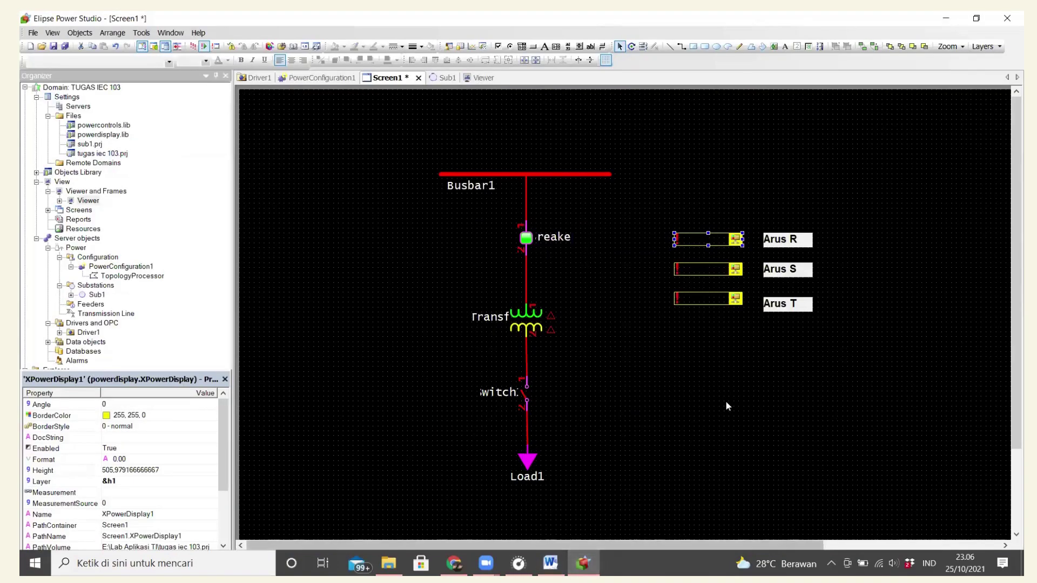
right_click(738, 241)
left_click(772, 543)
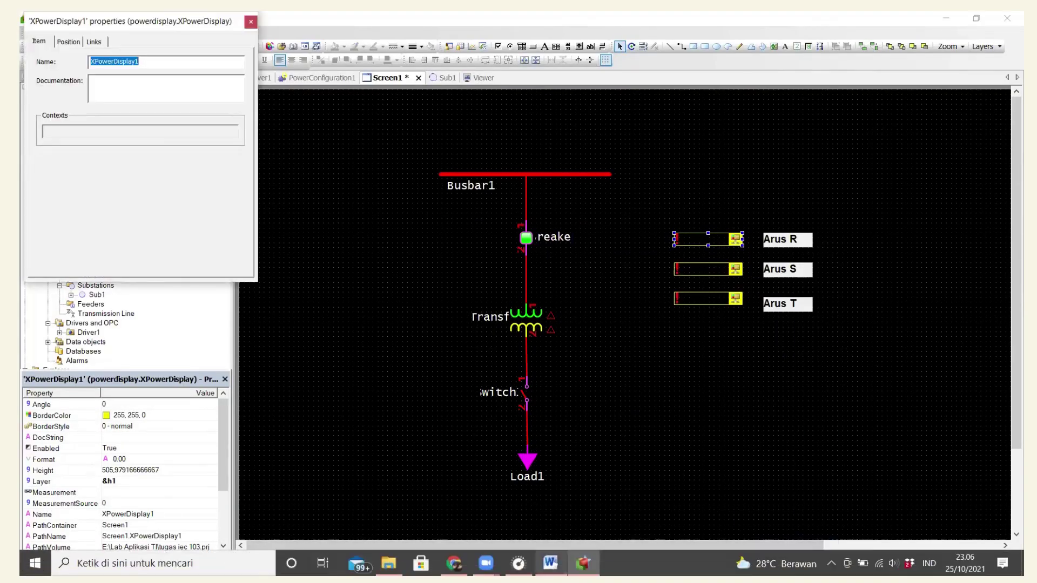
Switch to the Word guide and read step 33 on linking the XPowerDisplay's Measurement property.
left_click(551, 565)
left_click_drag(1007, 448, 1007, 451)
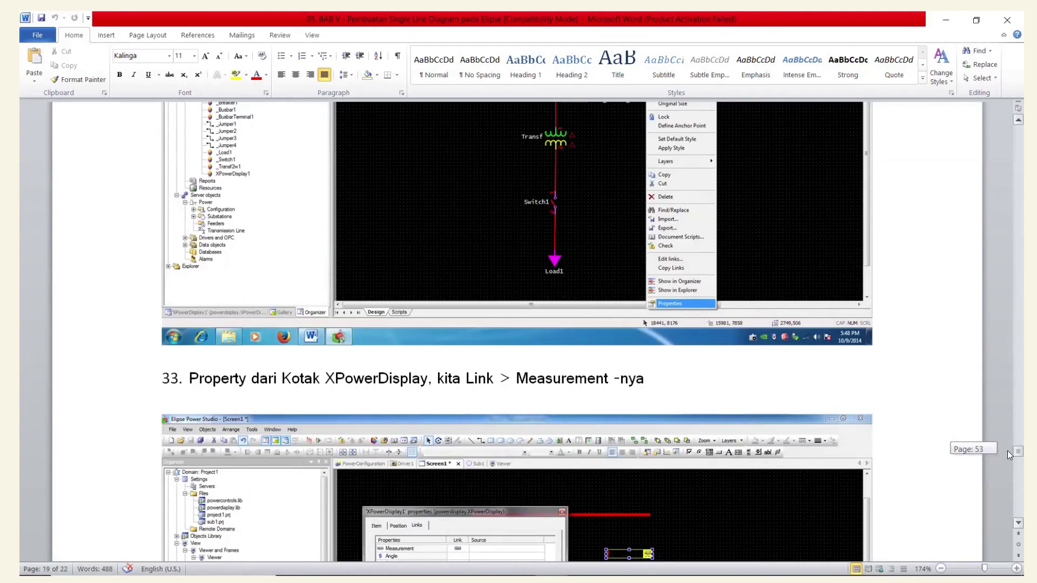
left_click_drag(1007, 450, 1006, 454)
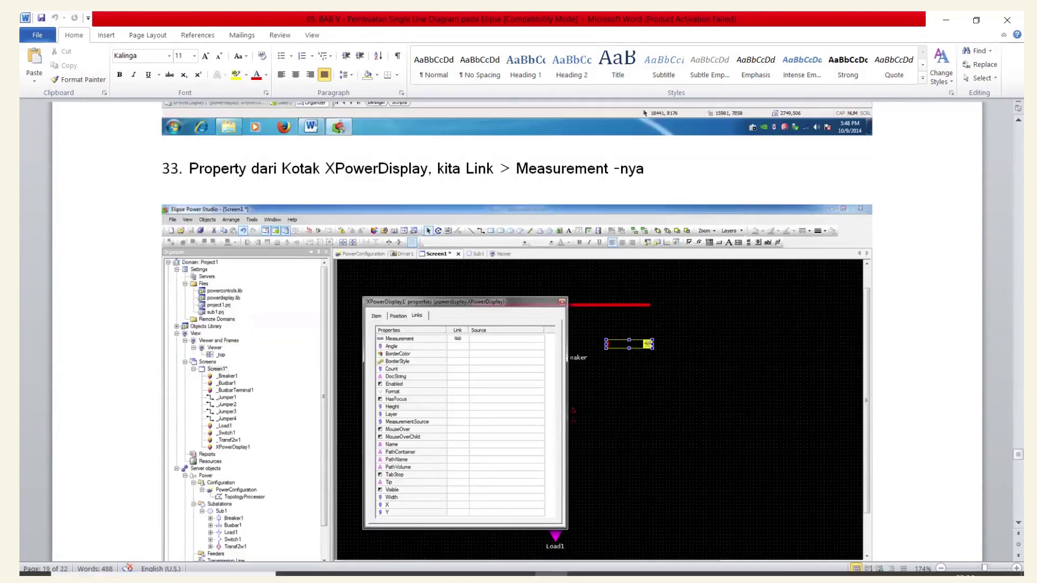
Switch to Elipse Power Studio and show the link settings of the Arus R XPowerDisplay, moving the properties window onto the drawing area.
mouse_move(551, 573)
left_click(583, 563)
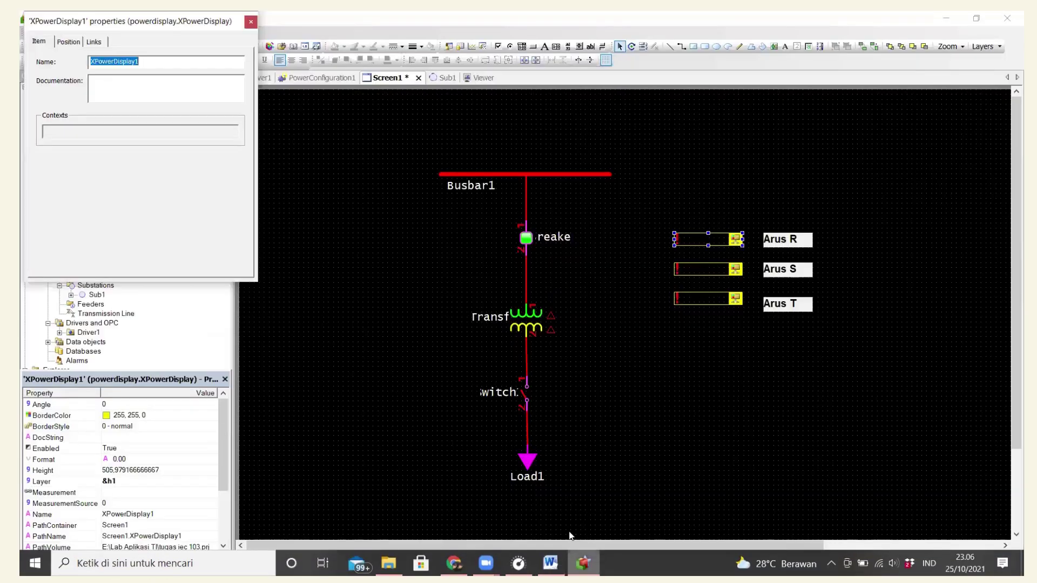
left_click(97, 43)
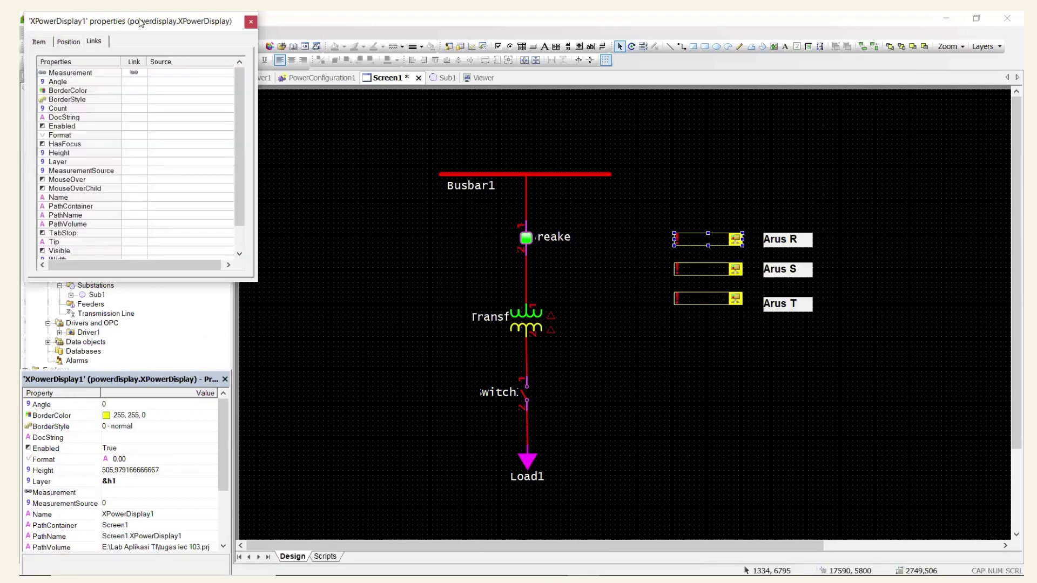
left_click_drag(149, 23, 424, 157)
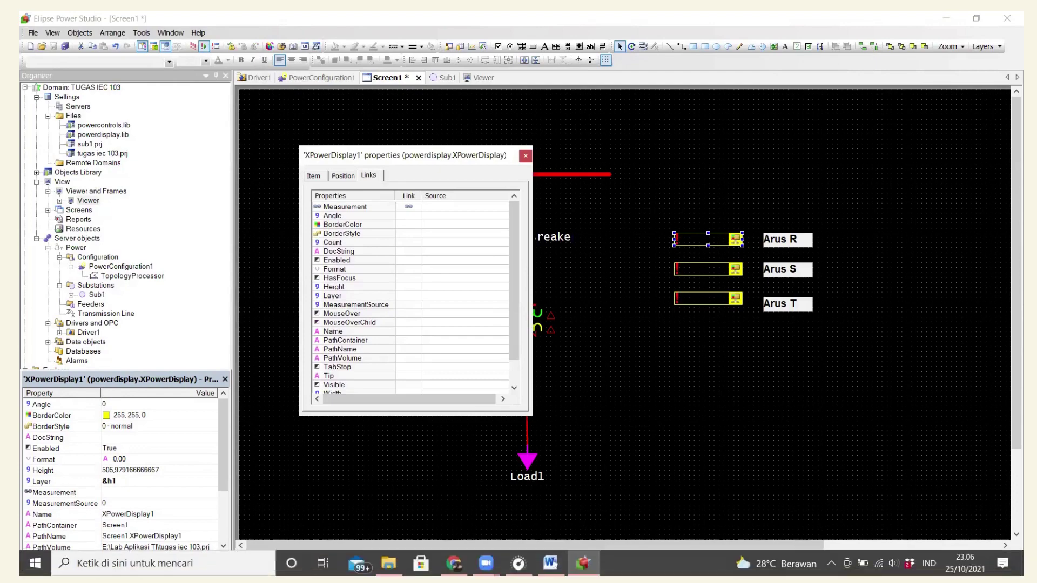
Switch to the Word guide and read step 34 on the value for the Measurement link.
key("alt+Tab")
scroll(1008, 453, "down", 8)
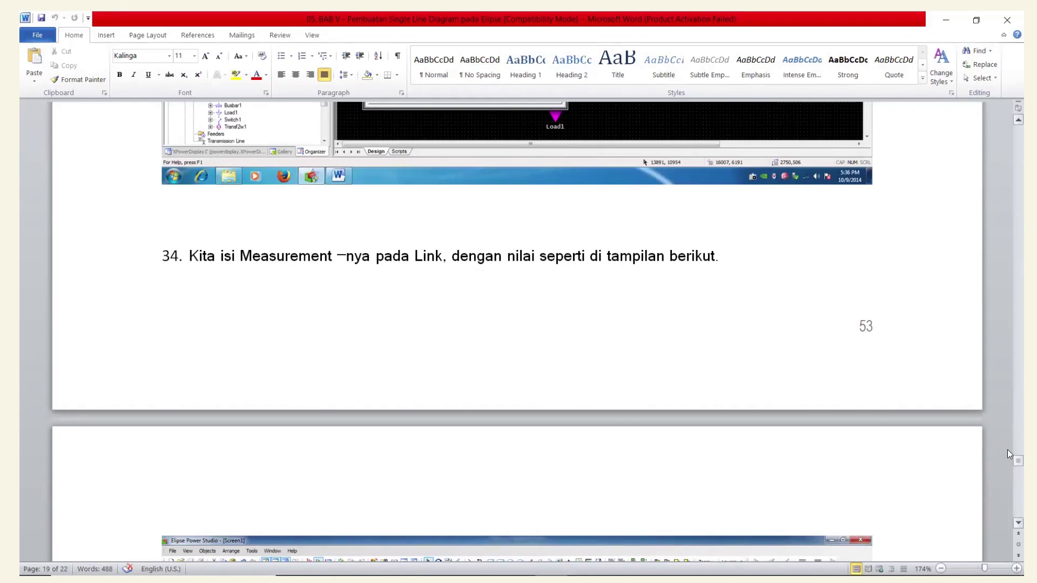
left_click_drag(1007, 461, 1007, 467)
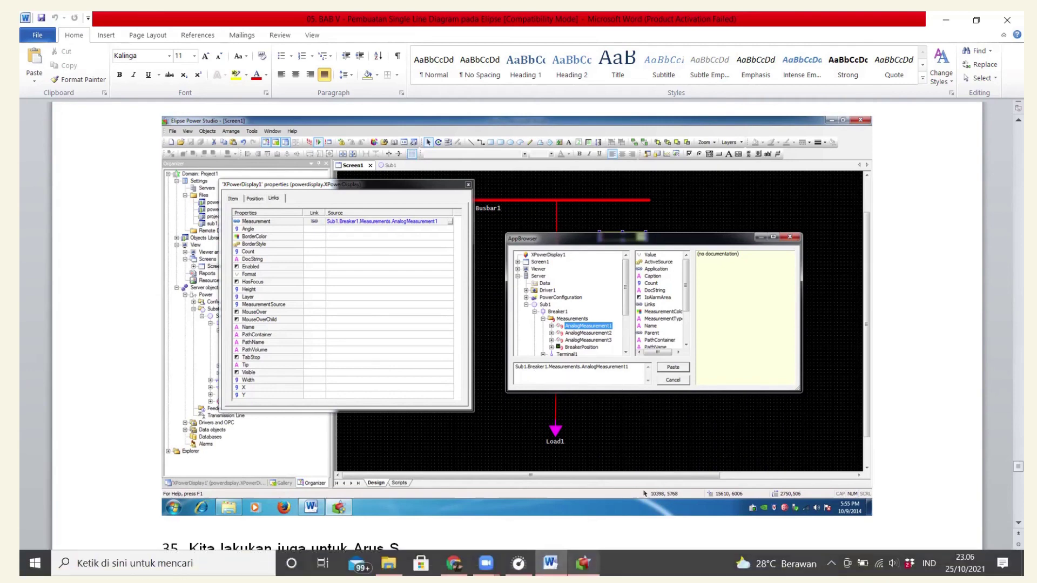
Switch to Elipse Power Studio and open the AppBrowser for the source of XPowerDisplay1's Measurement link.
left_click(583, 563)
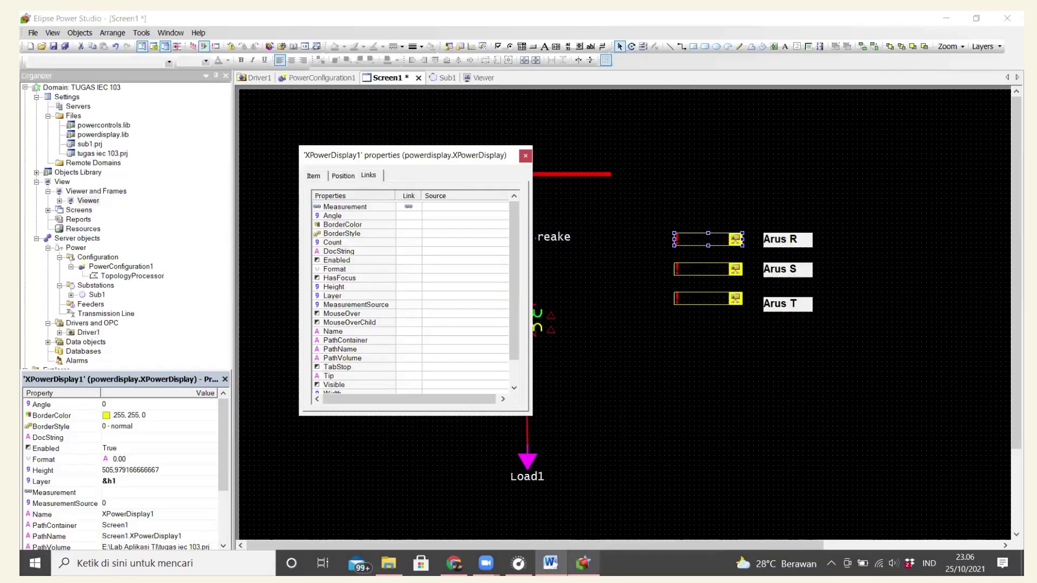
left_click(399, 207)
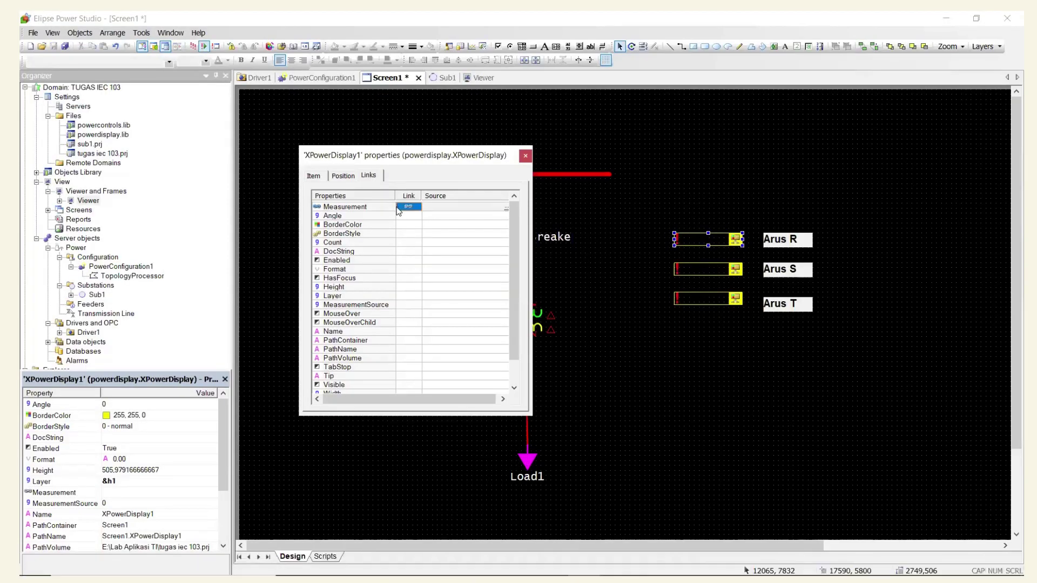
left_click(506, 209)
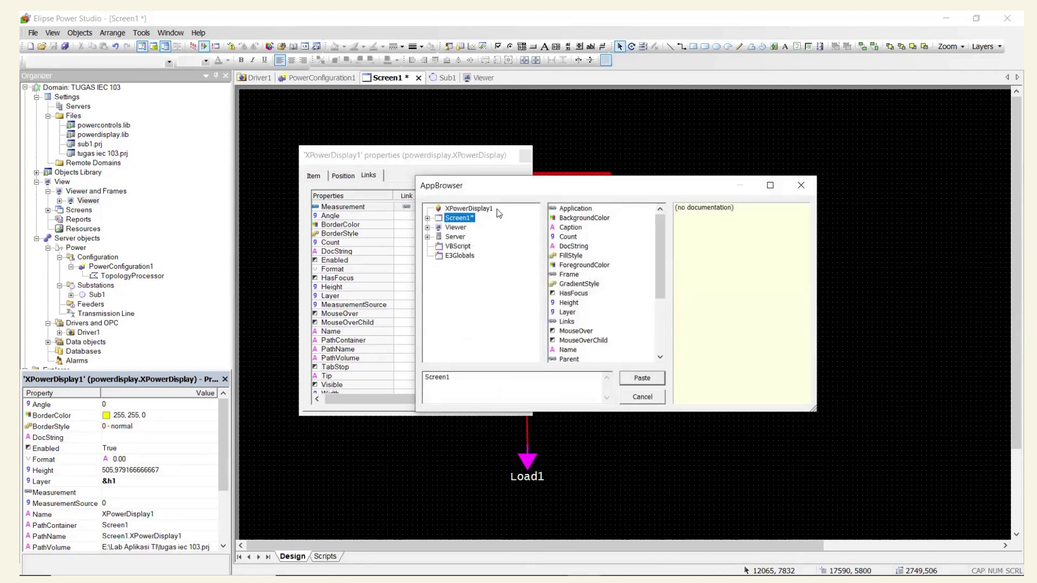
Expand Server and Driver1 in the AppBrowser and try the Measurment folder as the link source.
left_click(427, 237)
left_click(439, 256)
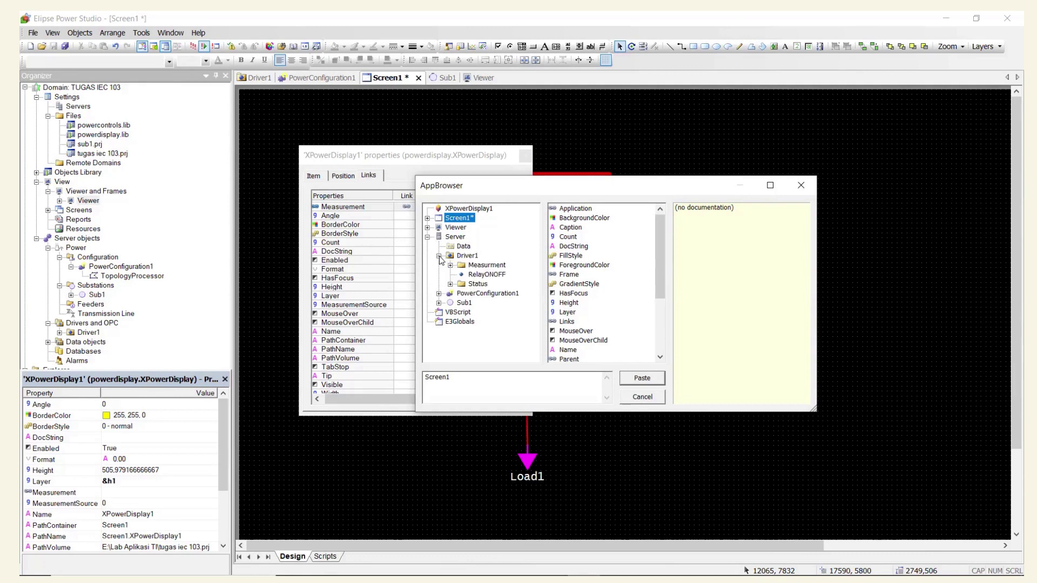
left_click(450, 266)
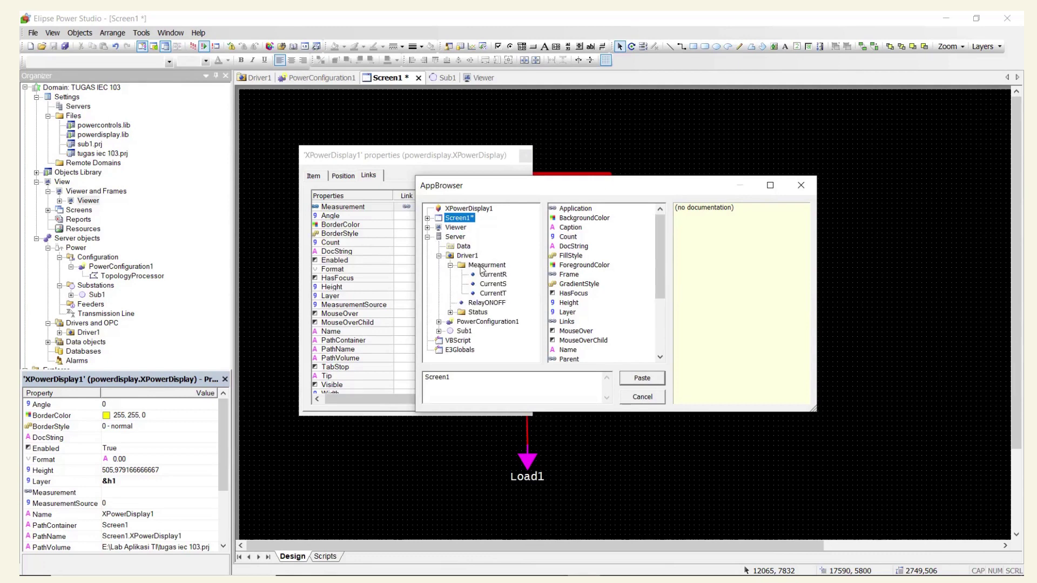
left_click(482, 266)
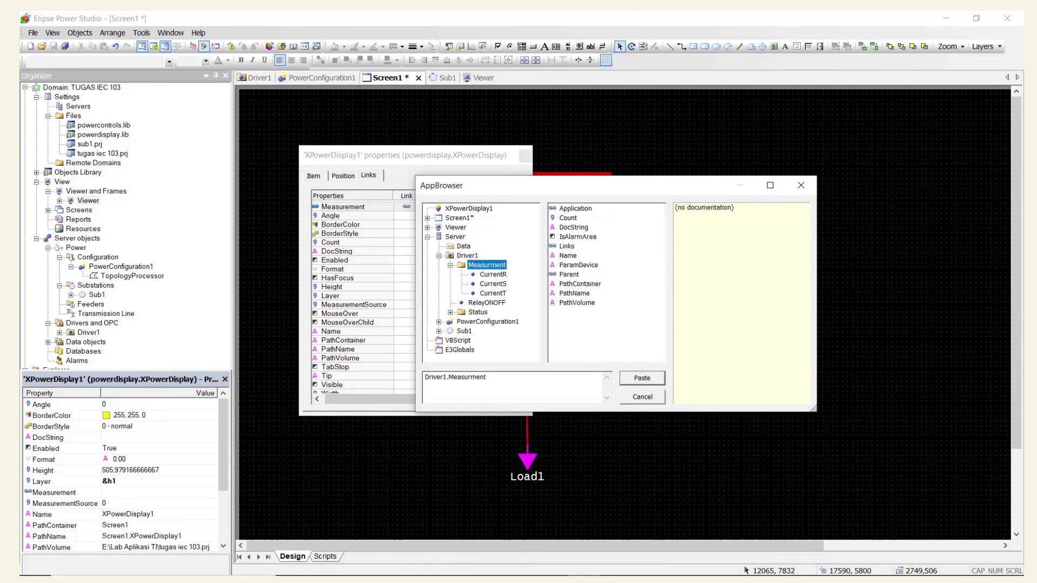
Switch to the Word guide and check the source path in the step 34 example.
mouse_move(583, 572)
left_click(550, 564)
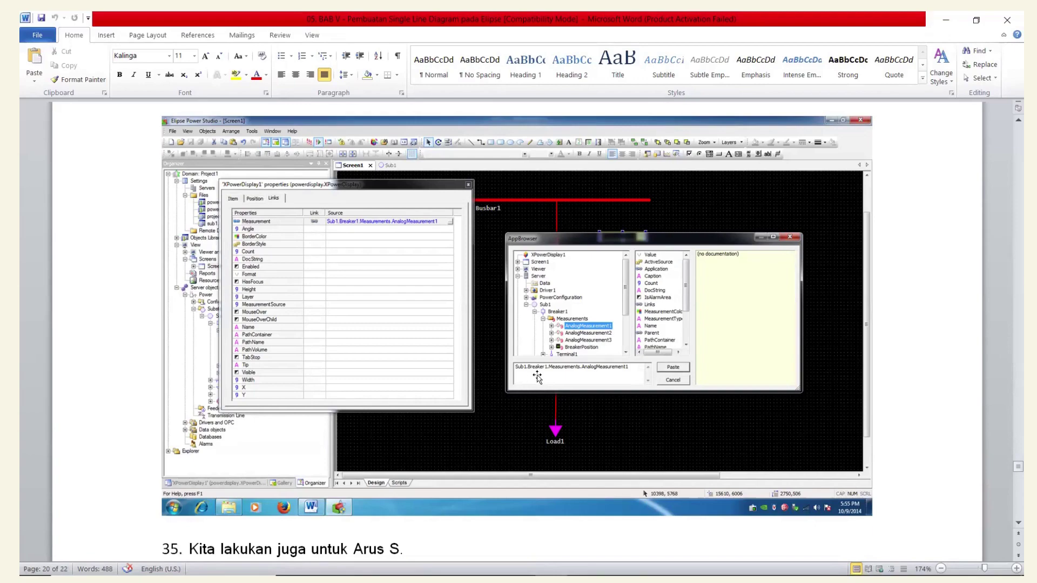
mouse_move(618, 581)
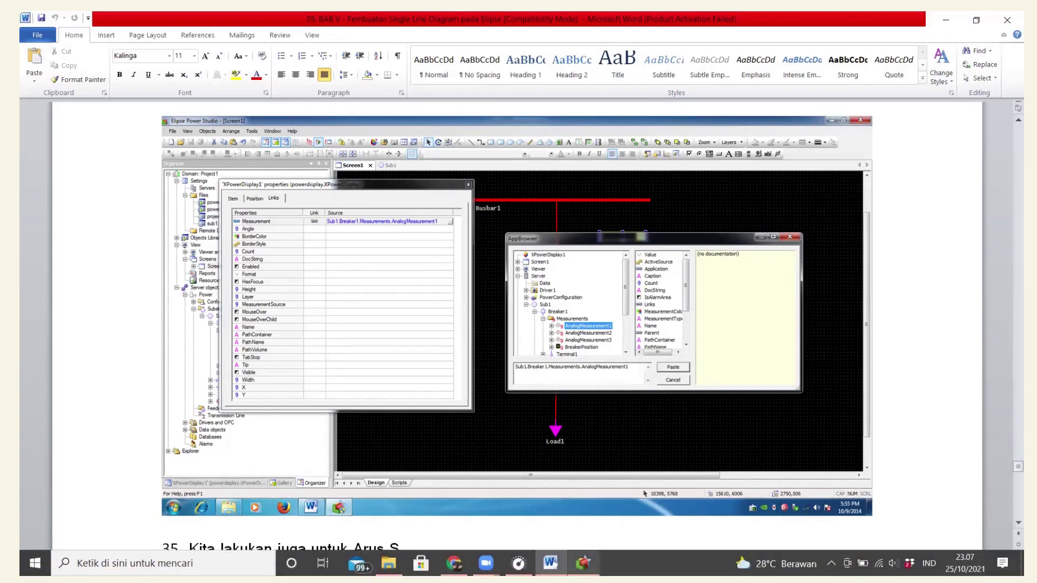
Switch to Elipse Power Studio, collapse Driver1 in the AppBrowser and expand Sub1 and its Breaker1 under Server.
left_click(582, 563)
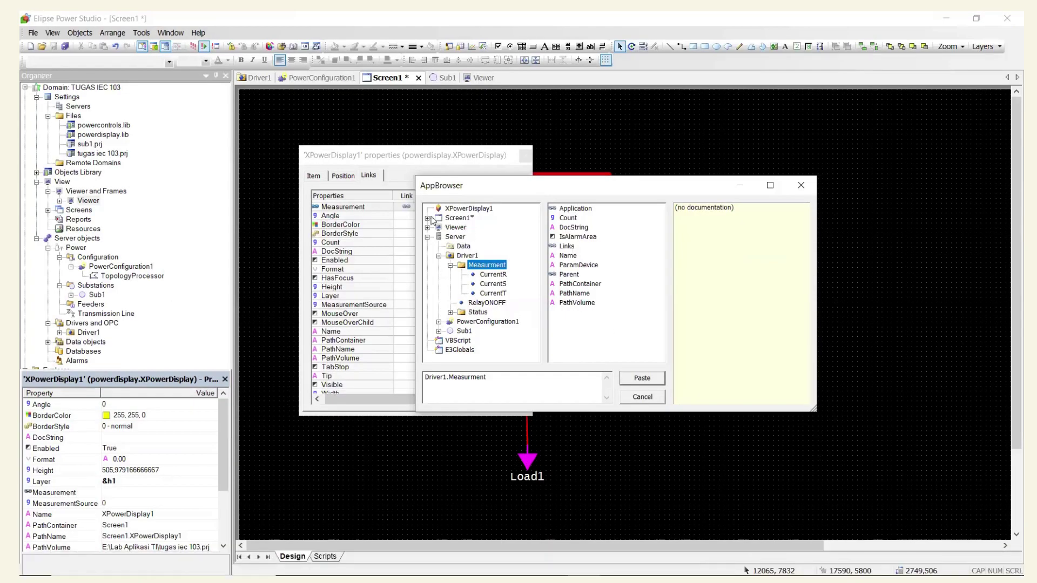
scroll(531, 258, "up", 1)
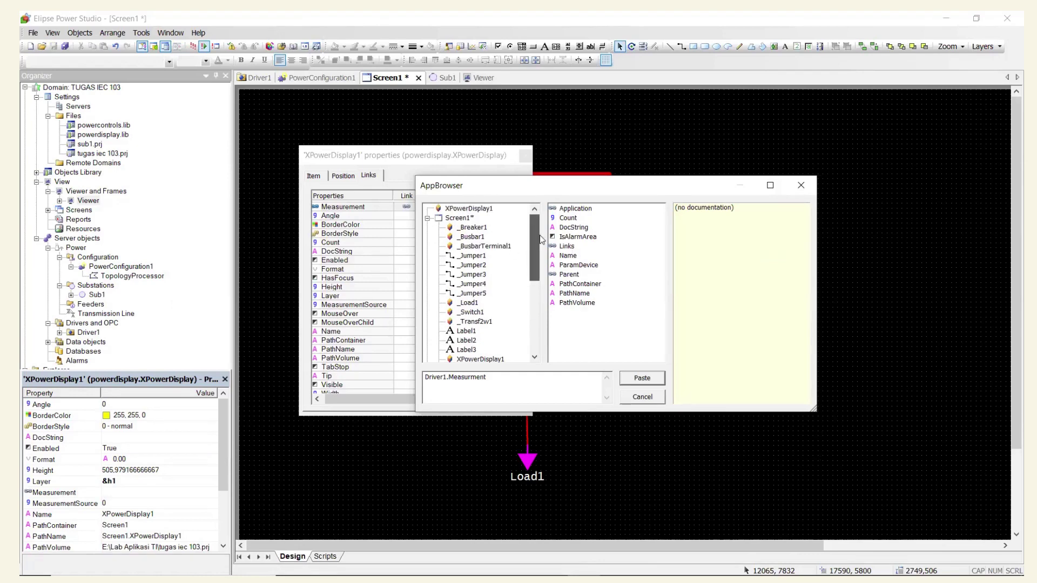
left_click(428, 218)
left_click(428, 237)
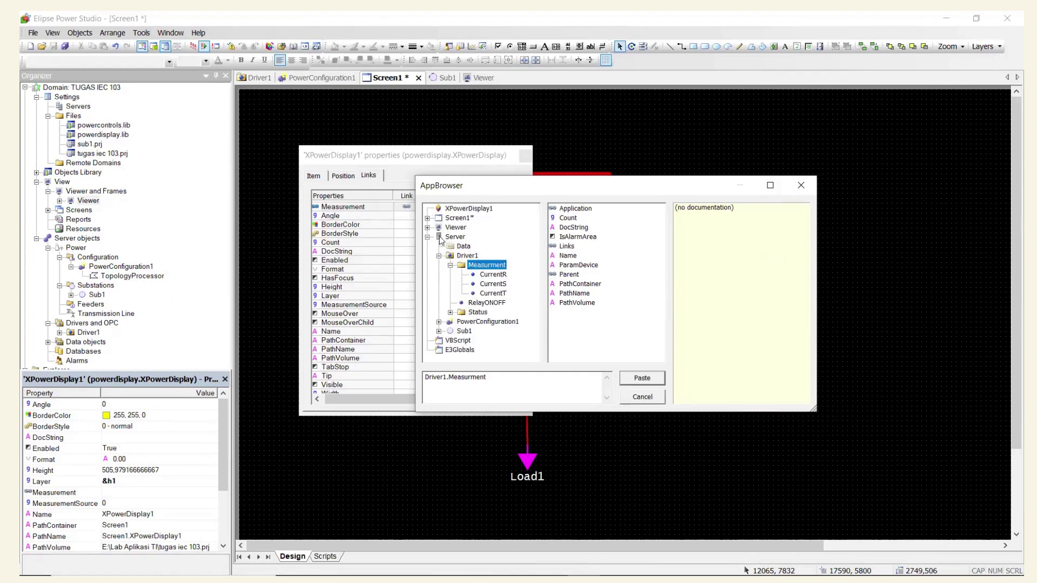
left_click(427, 227)
left_click(427, 228)
left_click(438, 331)
left_click(439, 228)
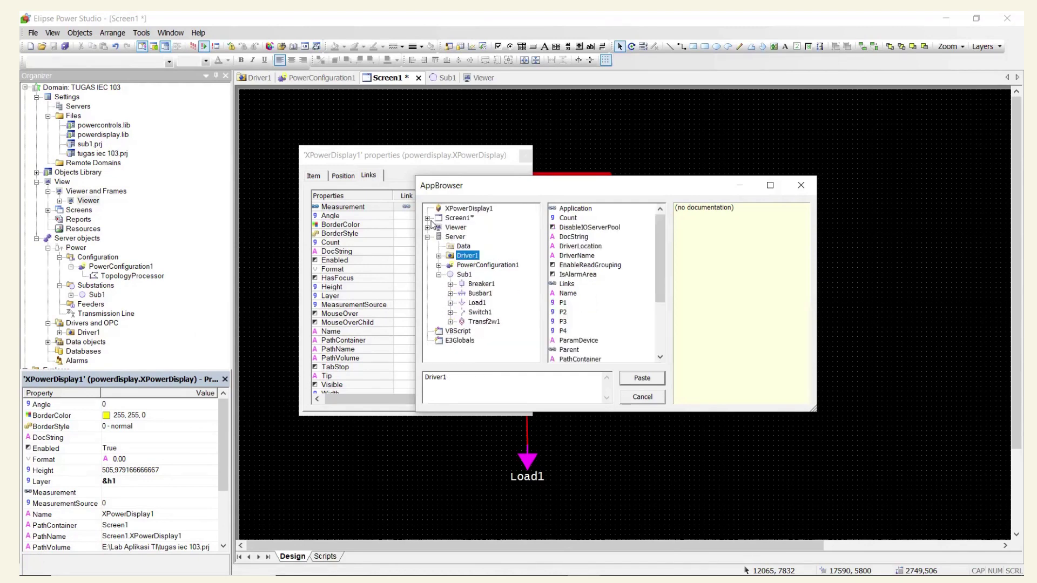
left_click(450, 284)
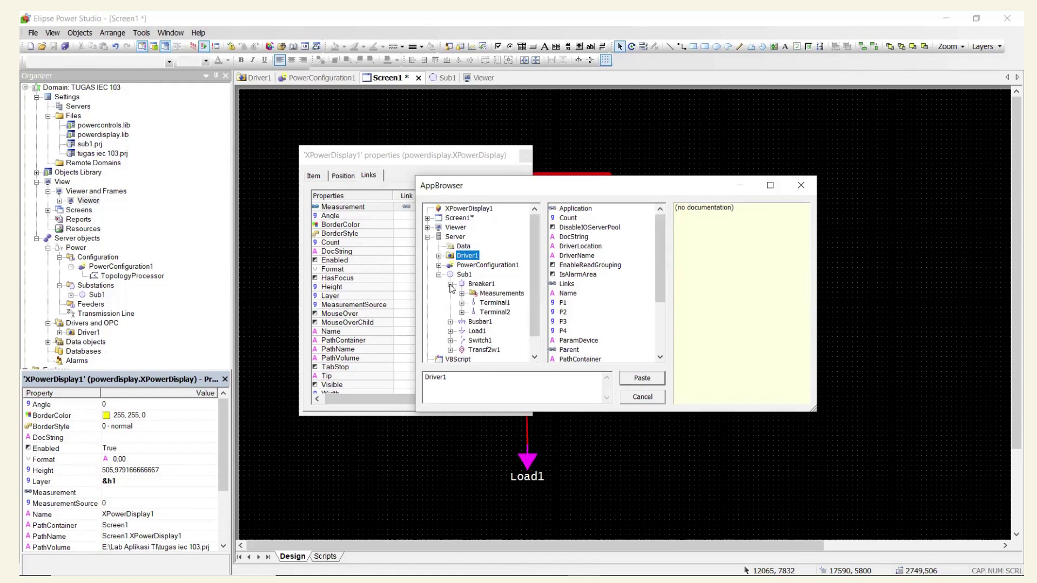
Choose AnalogMeasurement1 in the Measurements folder of Sub1's Breaker1 as the link source.
left_click(465, 378)
left_click_drag(464, 378, 417, 376)
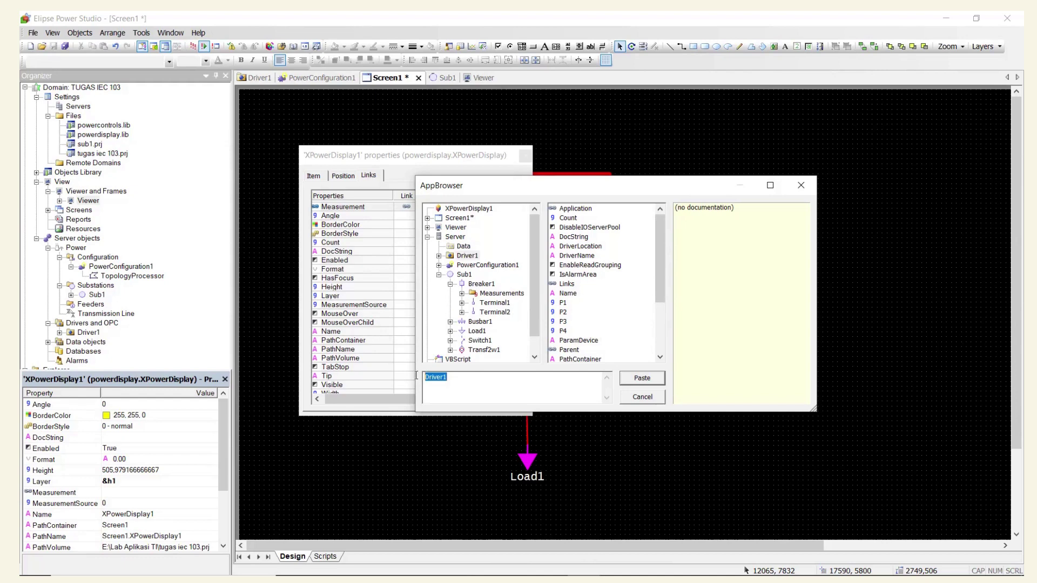
left_click(465, 275)
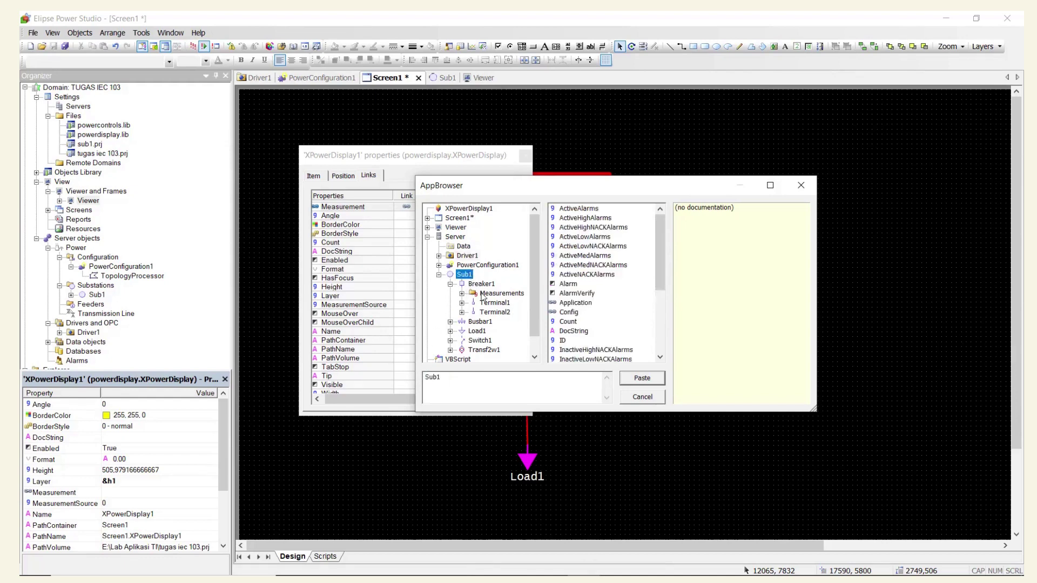
left_click(479, 286)
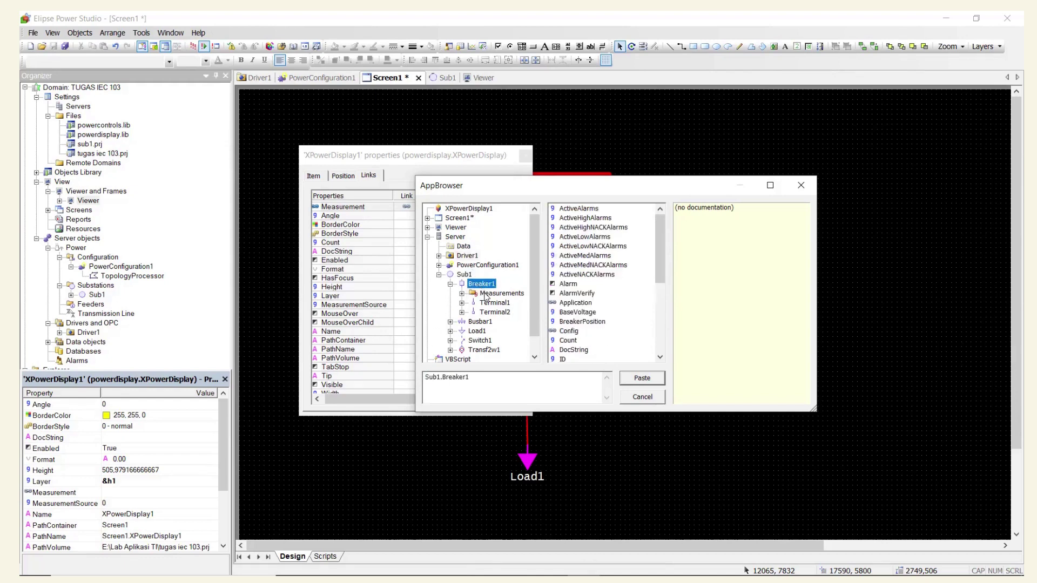
left_click(485, 294)
double_click(473, 297)
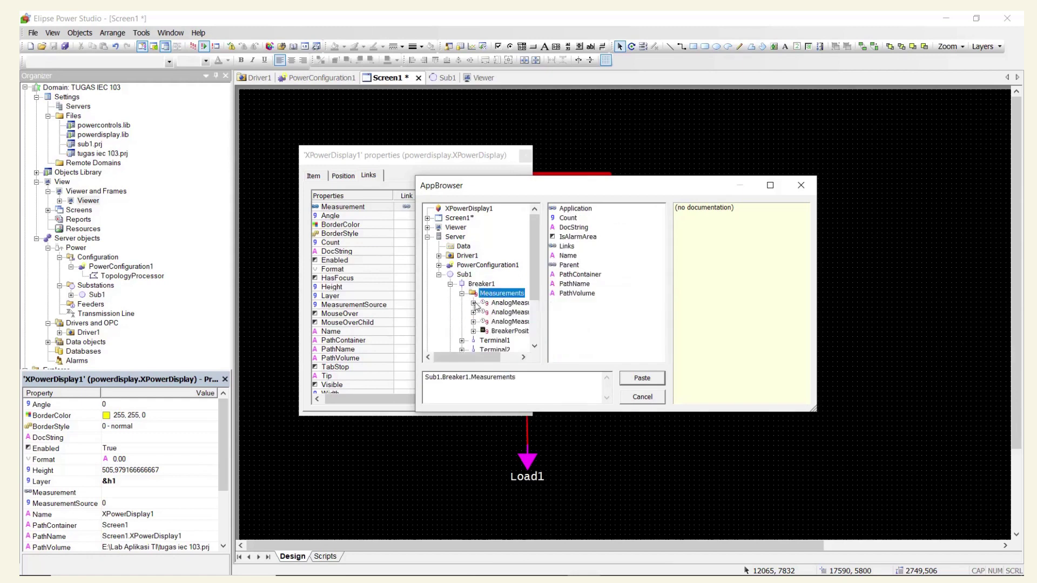
double_click(474, 304)
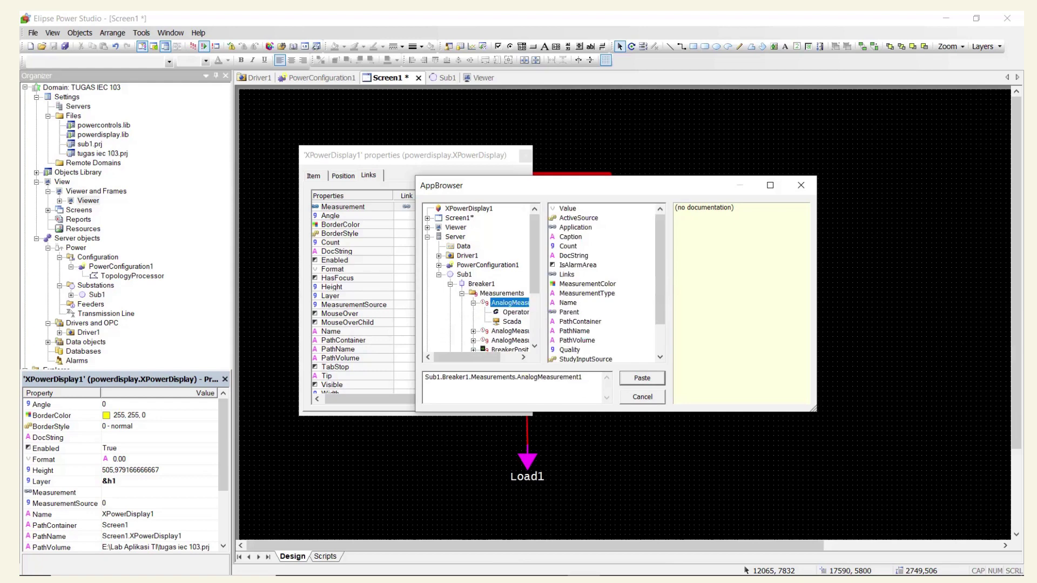
Switch to the Word guide and read steps 35 and 36 on repeating the link for Arus S and Arus T.
left_click(551, 572)
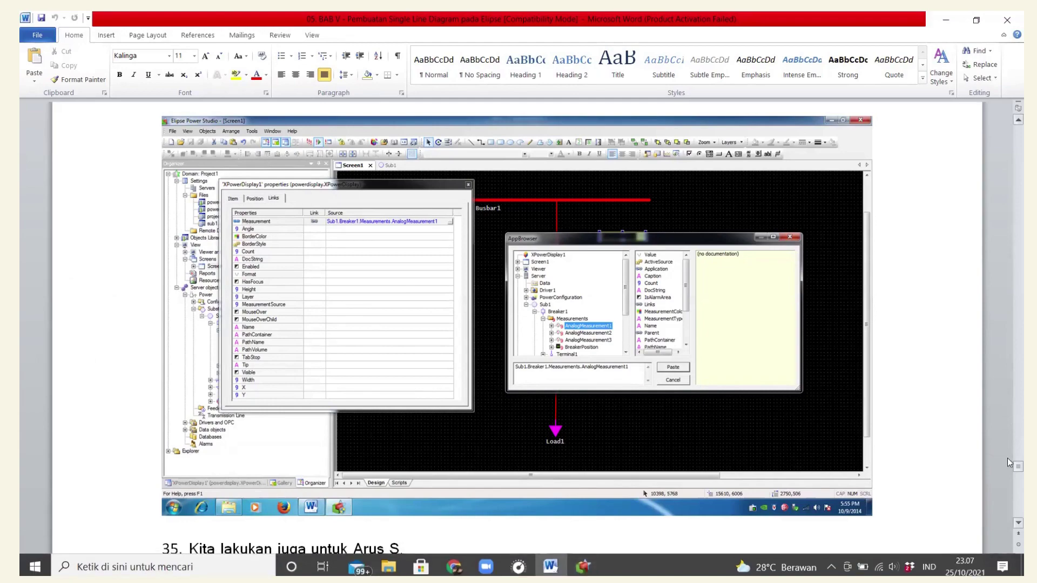
left_click_drag(1007, 468, 1007, 480)
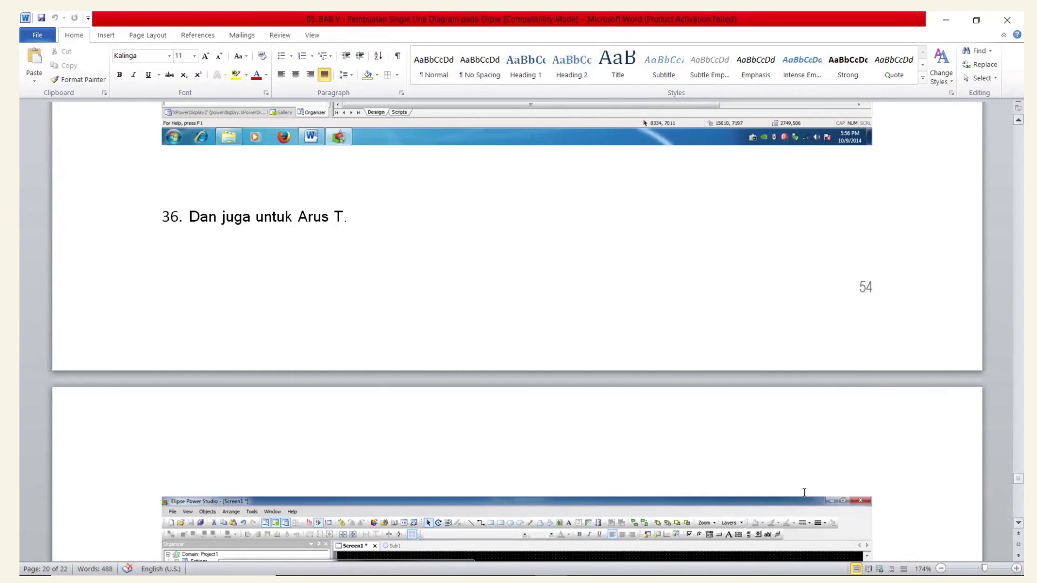
Switch to Elipse Power Studio, link XPowerDisplay1's Measurement to Sub1.Breaker1.Measurements.AnalogMeasurement1 and widen the properties window.
left_click(583, 563)
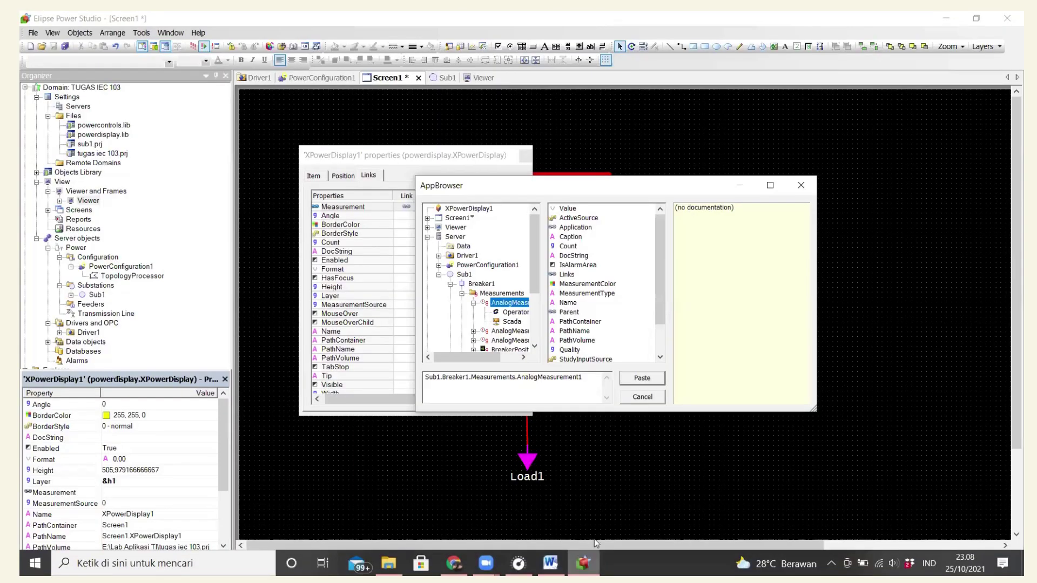
left_click(652, 380)
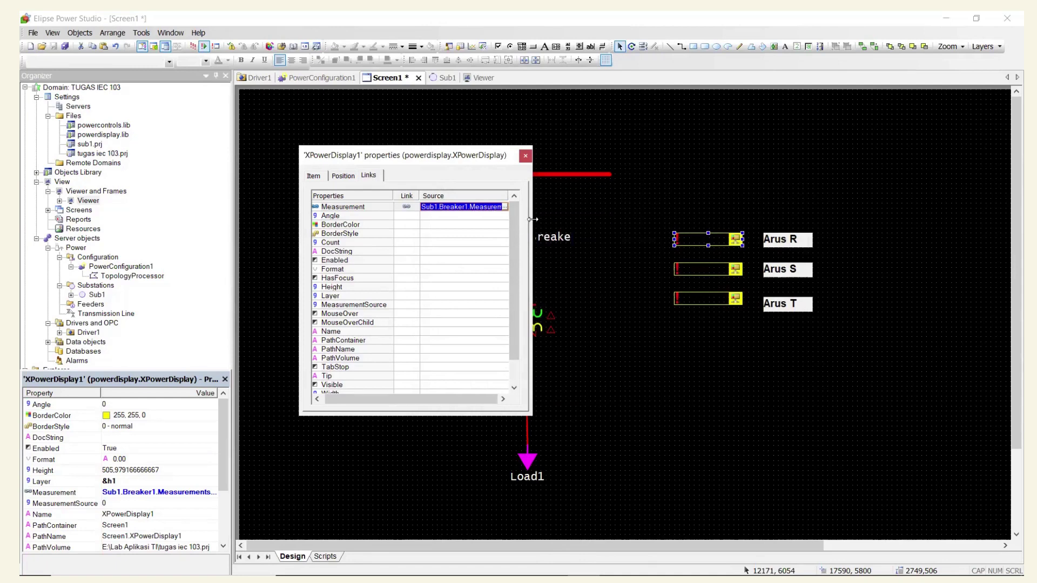
left_click_drag(533, 220, 607, 265)
left_click(625, 304)
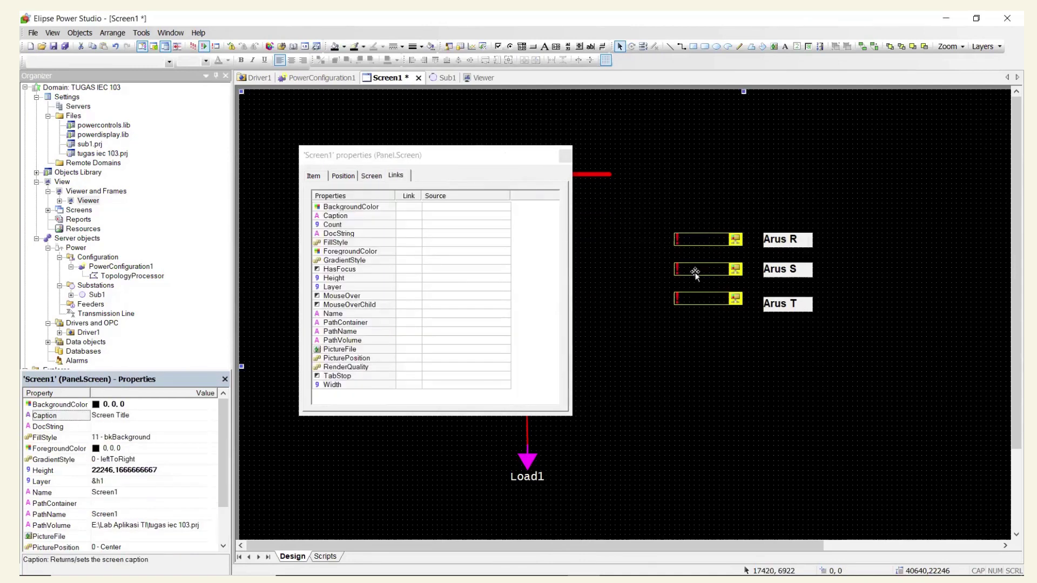
left_click(712, 239)
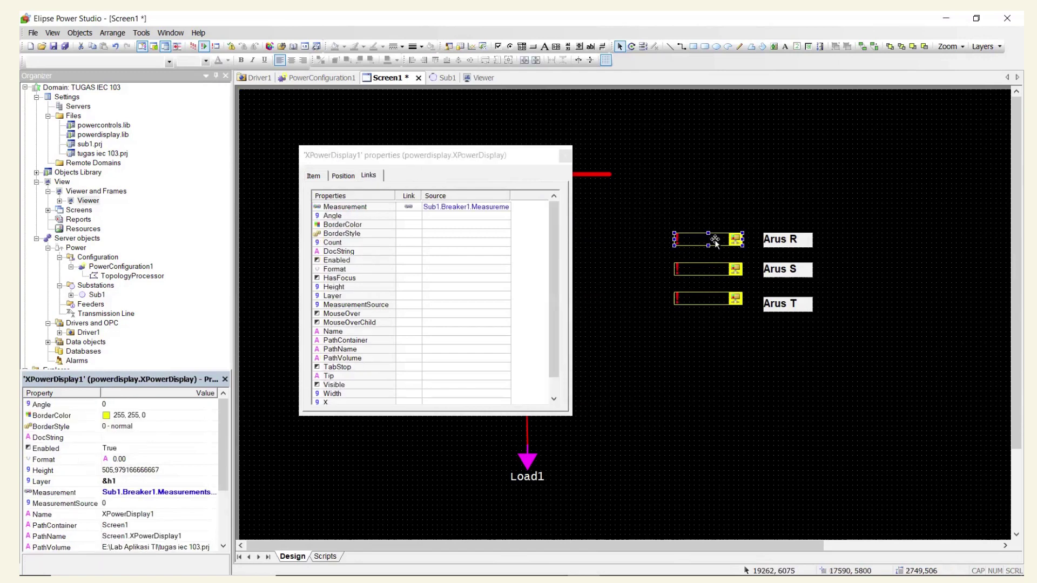
Link the Measurement of the XPowerDisplay beside Arus S to Sub1.Breaker1.Measurements.AnalogMeasurement2.
left_click(711, 270)
left_click(500, 207)
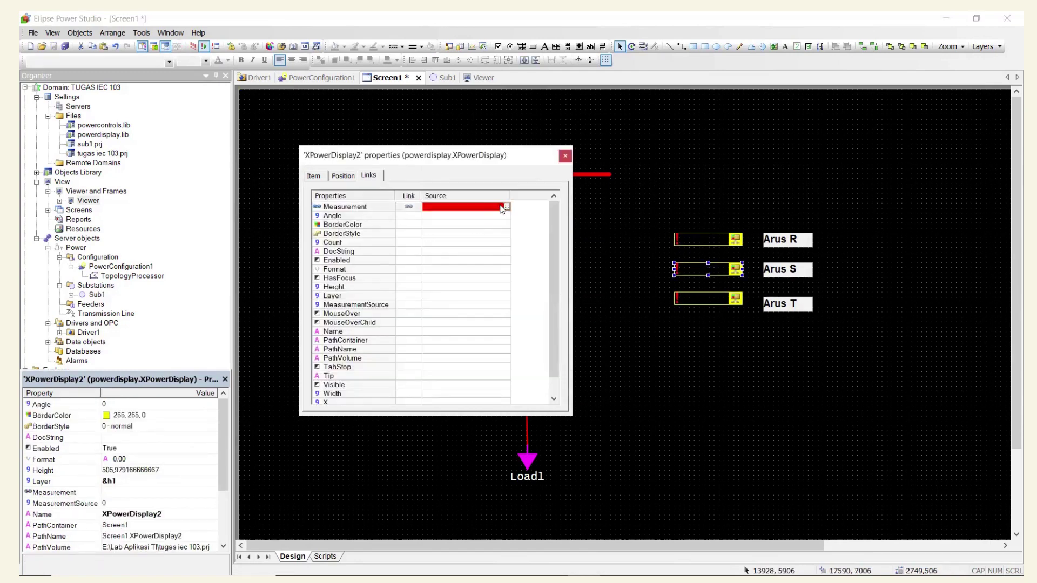
left_click(506, 207)
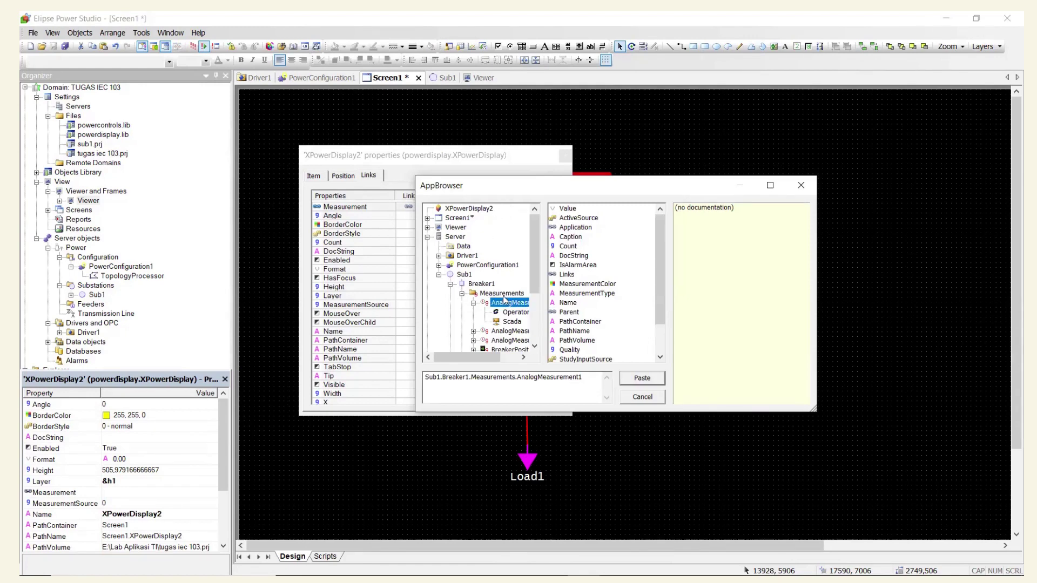
left_click(473, 331)
left_click(497, 324)
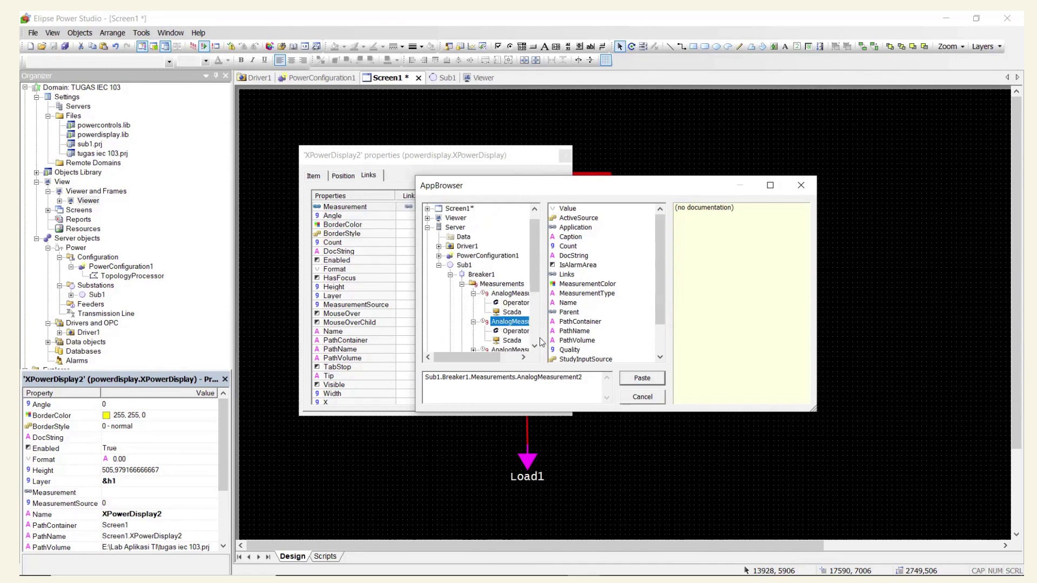
left_click(644, 377)
Link the Measurement of the XPowerDisplay beside Arus T to Sub1.Breaker1.Measurements.AnalogMeasurement3 and reselect the display to check the link.
left_click(702, 299)
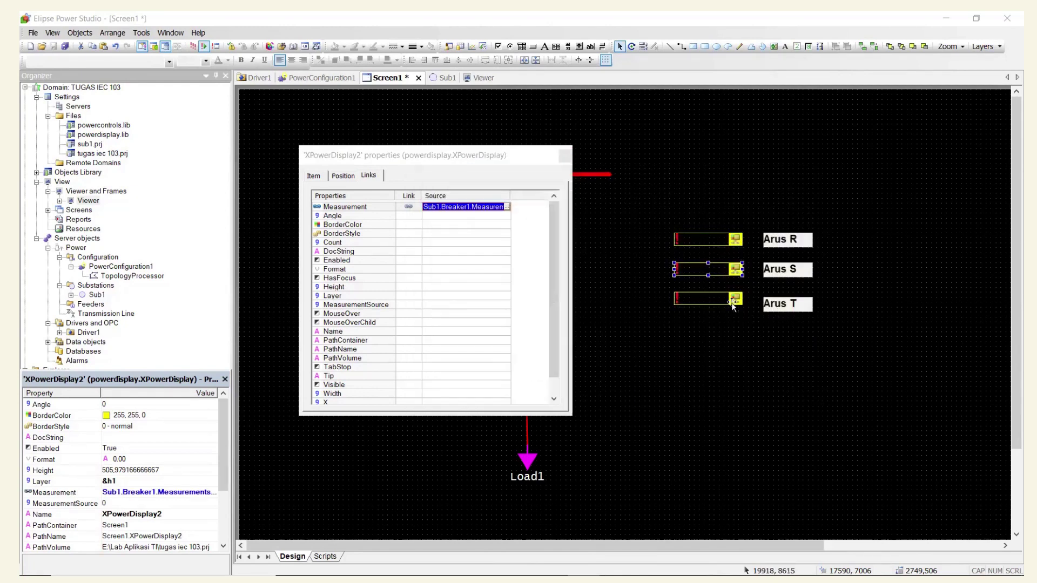
left_click(486, 207)
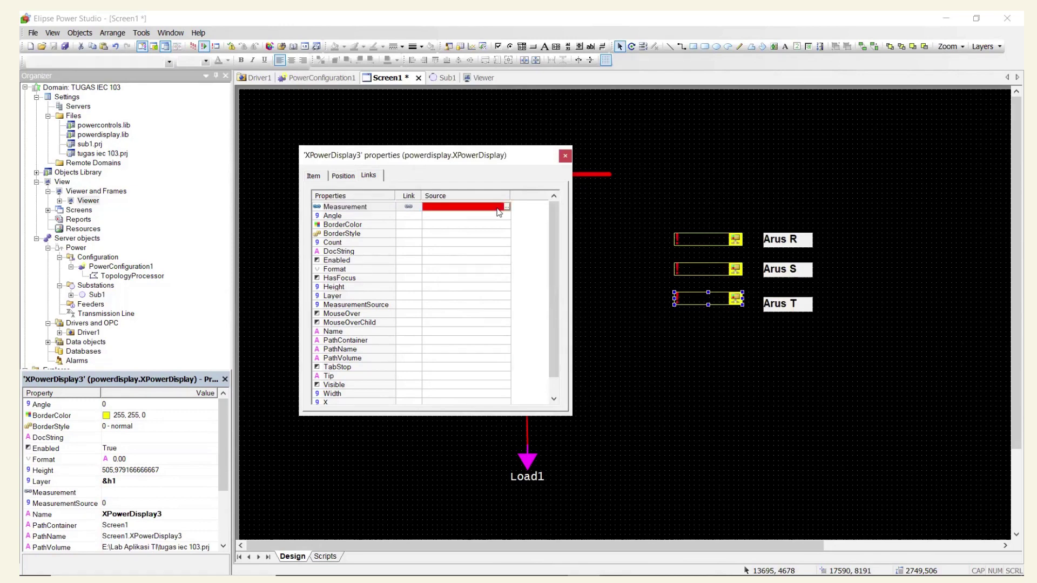
left_click(507, 206)
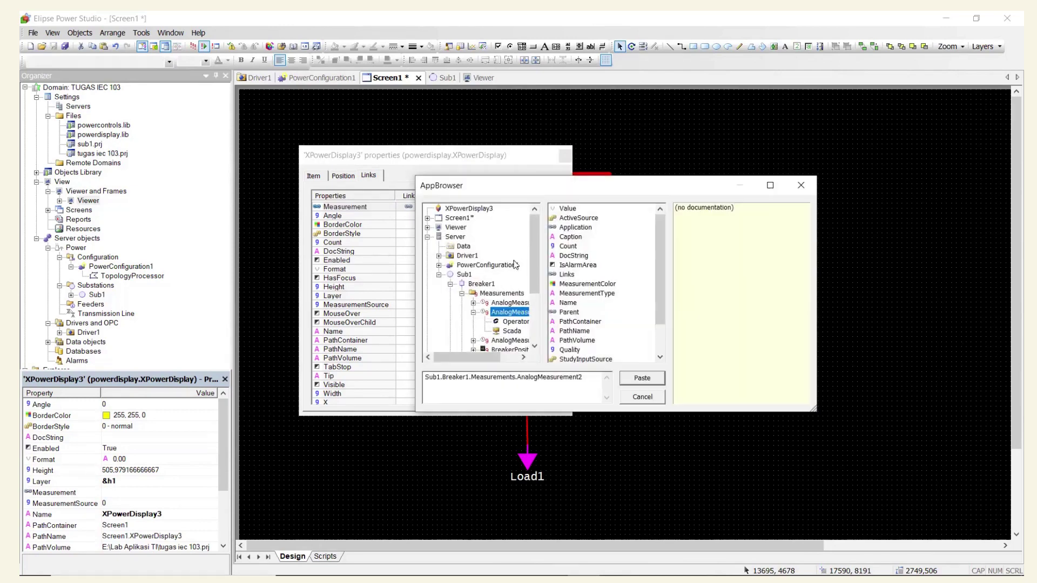
left_click(473, 341)
scroll(523, 337, "down", 1)
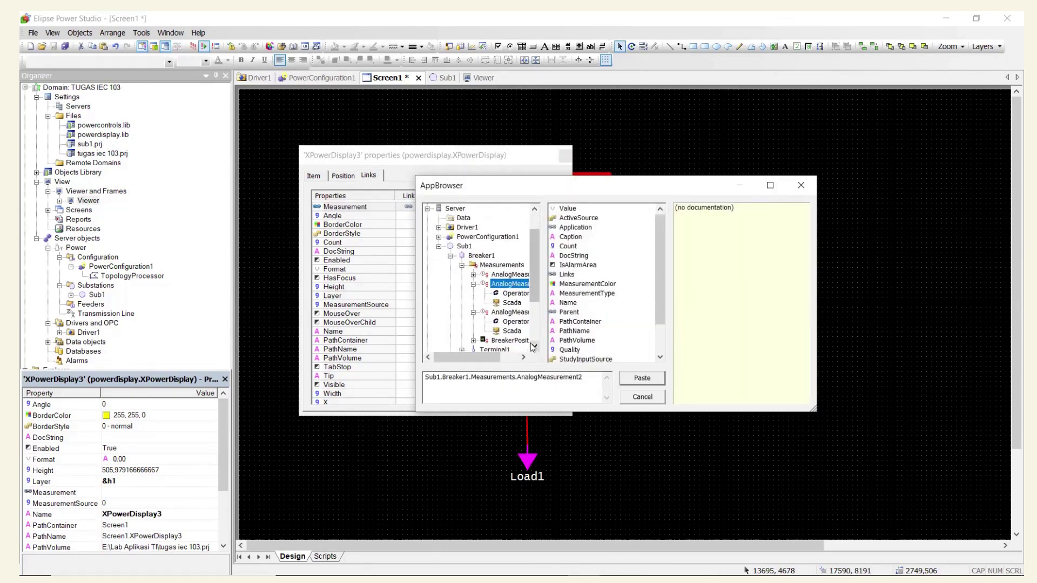
left_click(510, 312)
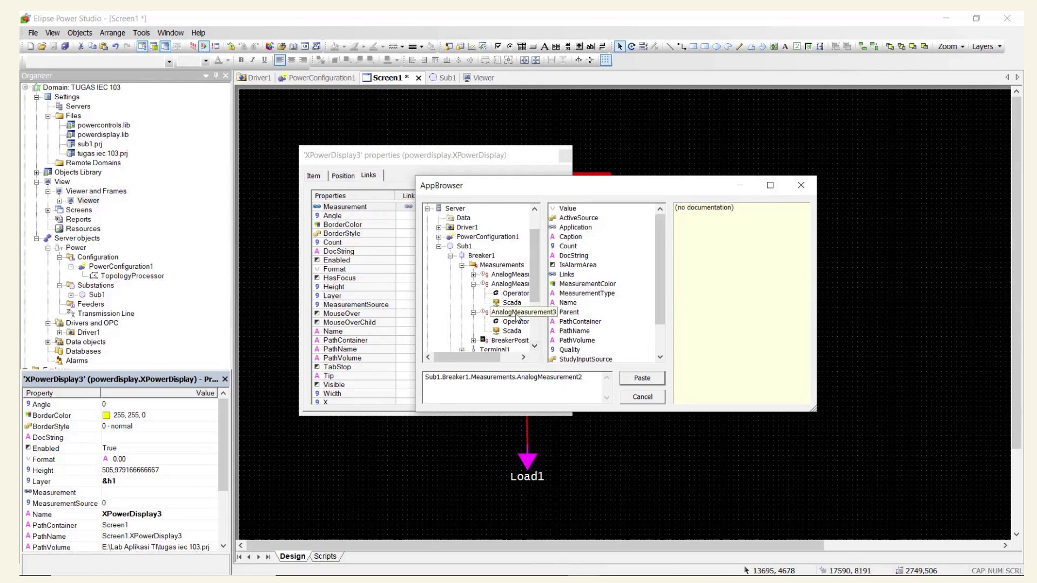
left_click(642, 378)
left_click(672, 387)
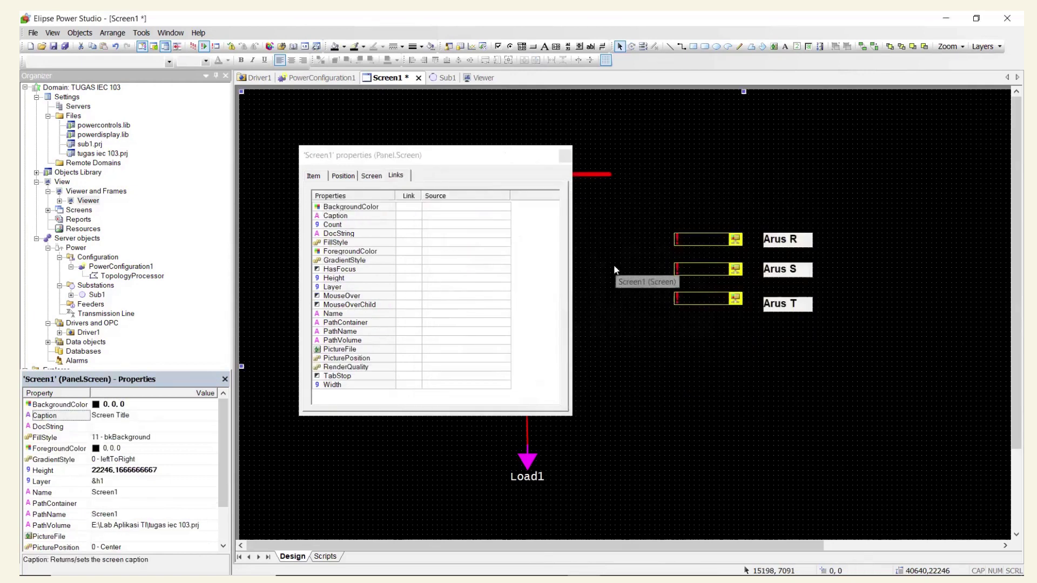
mouse_move(630, 576)
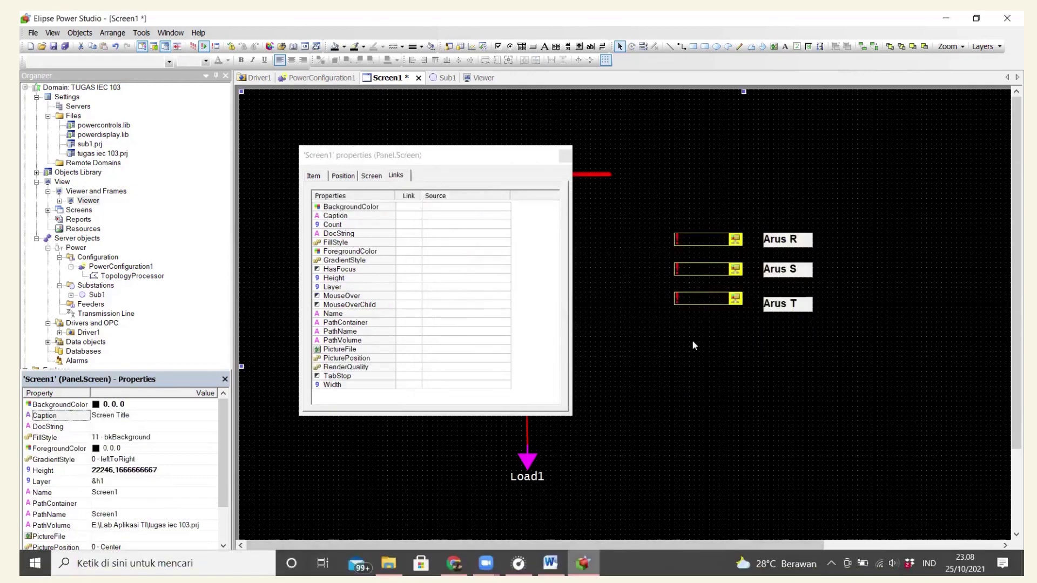
left_click(702, 299)
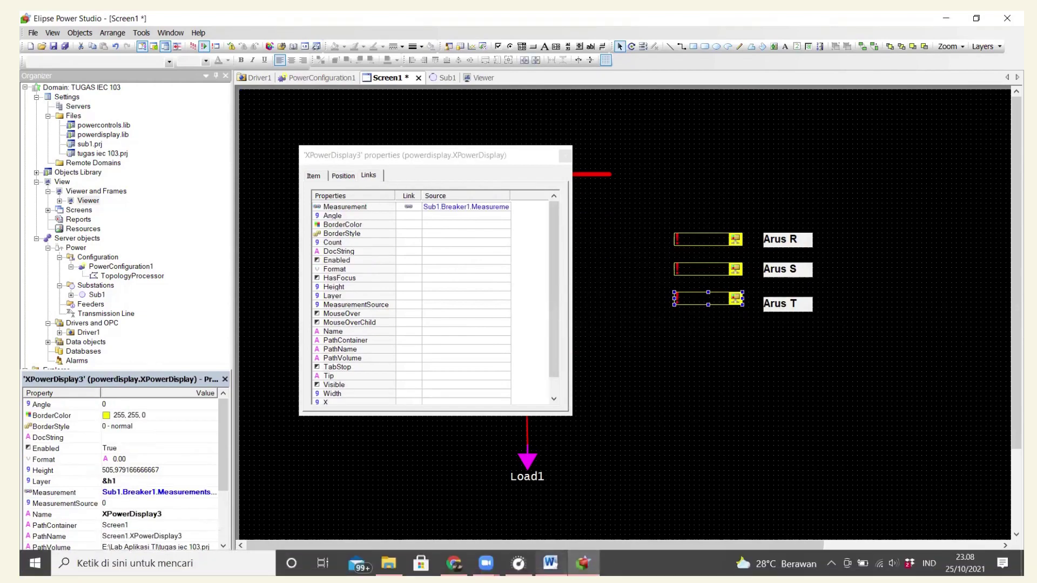
Switch to the Word guide and read step 37 on running the application, including its example viewer screenshot.
key("alt+Tab")
left_click_drag(1007, 481, 1007, 489)
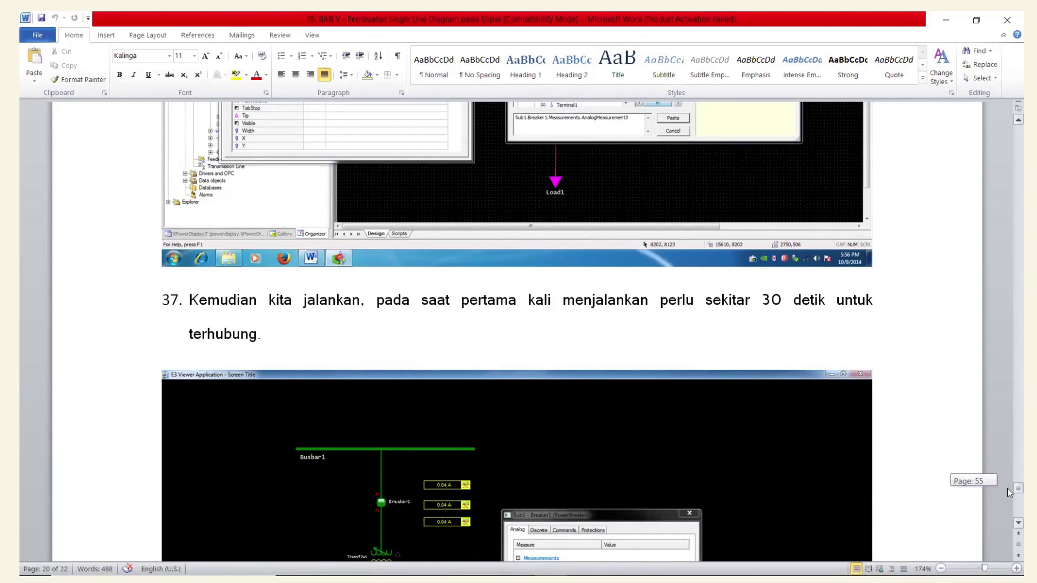
left_click_drag(1006, 489, 1006, 491)
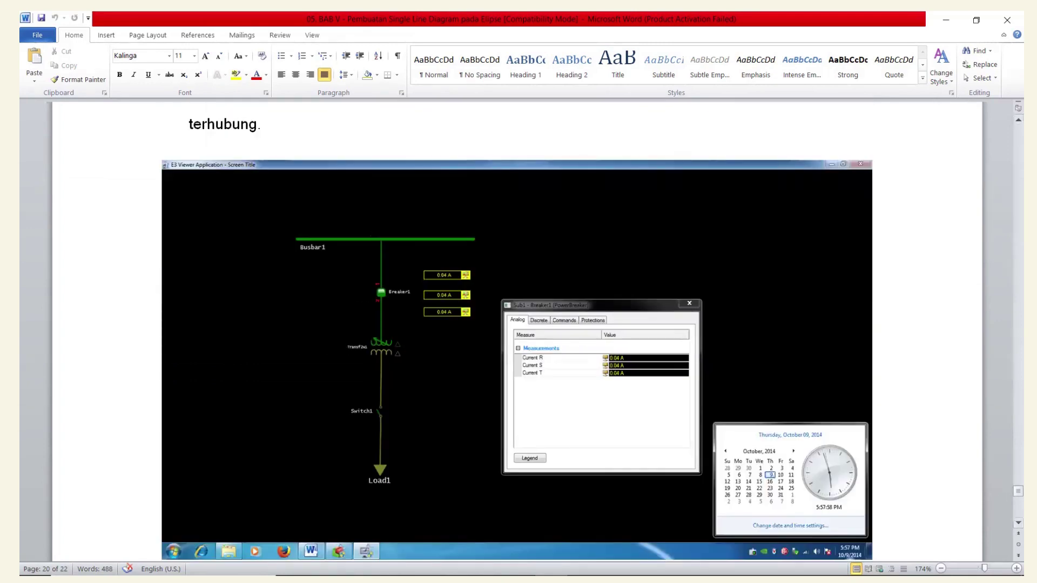
Switch to Elipse Power Studio, close the XPowerDisplay3 properties window, and save and run the project.
mouse_move(691, 575)
left_click(583, 564)
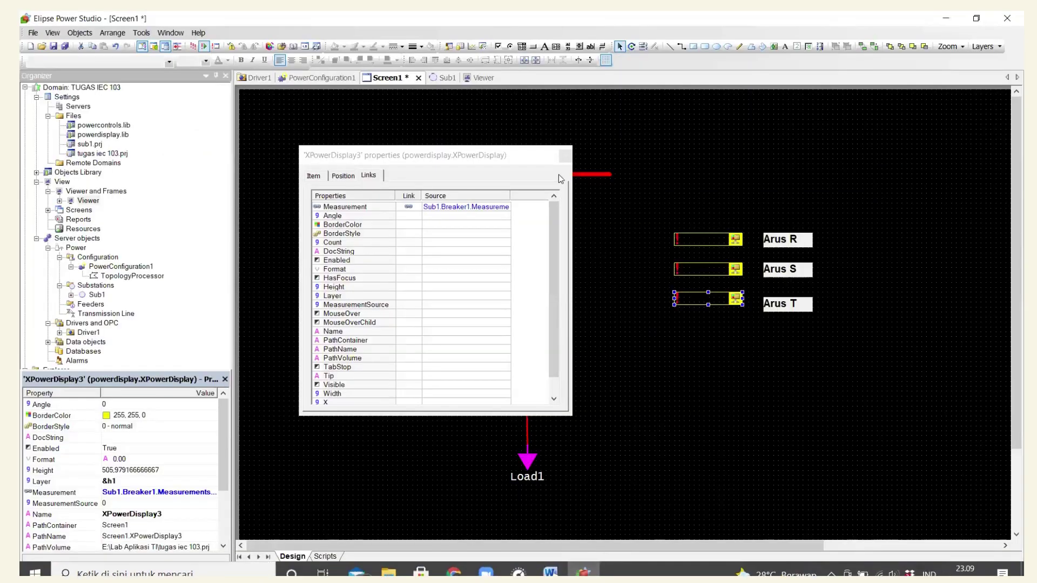
left_click(565, 155)
left_click(698, 384)
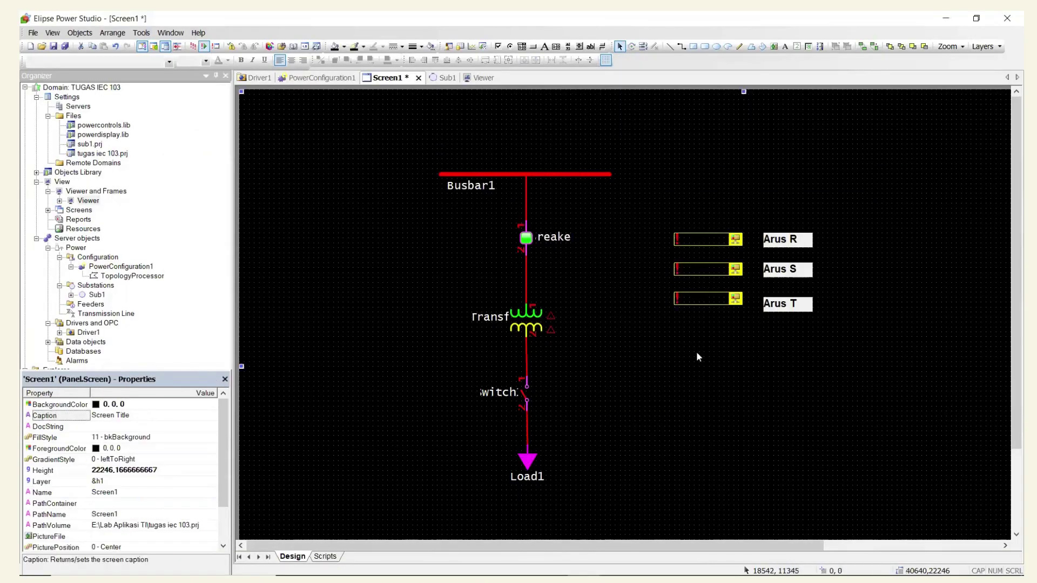
left_click(192, 47)
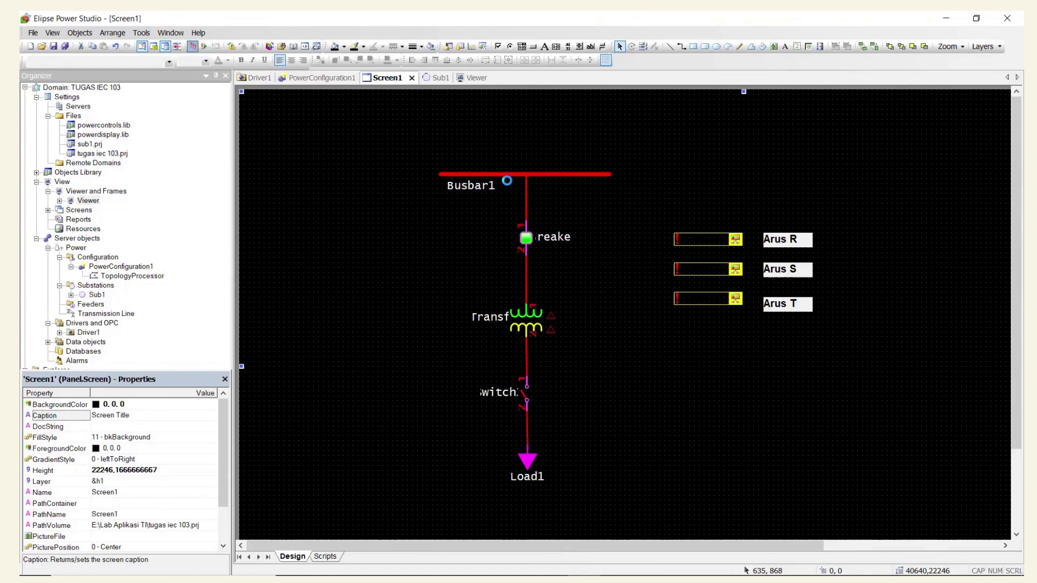